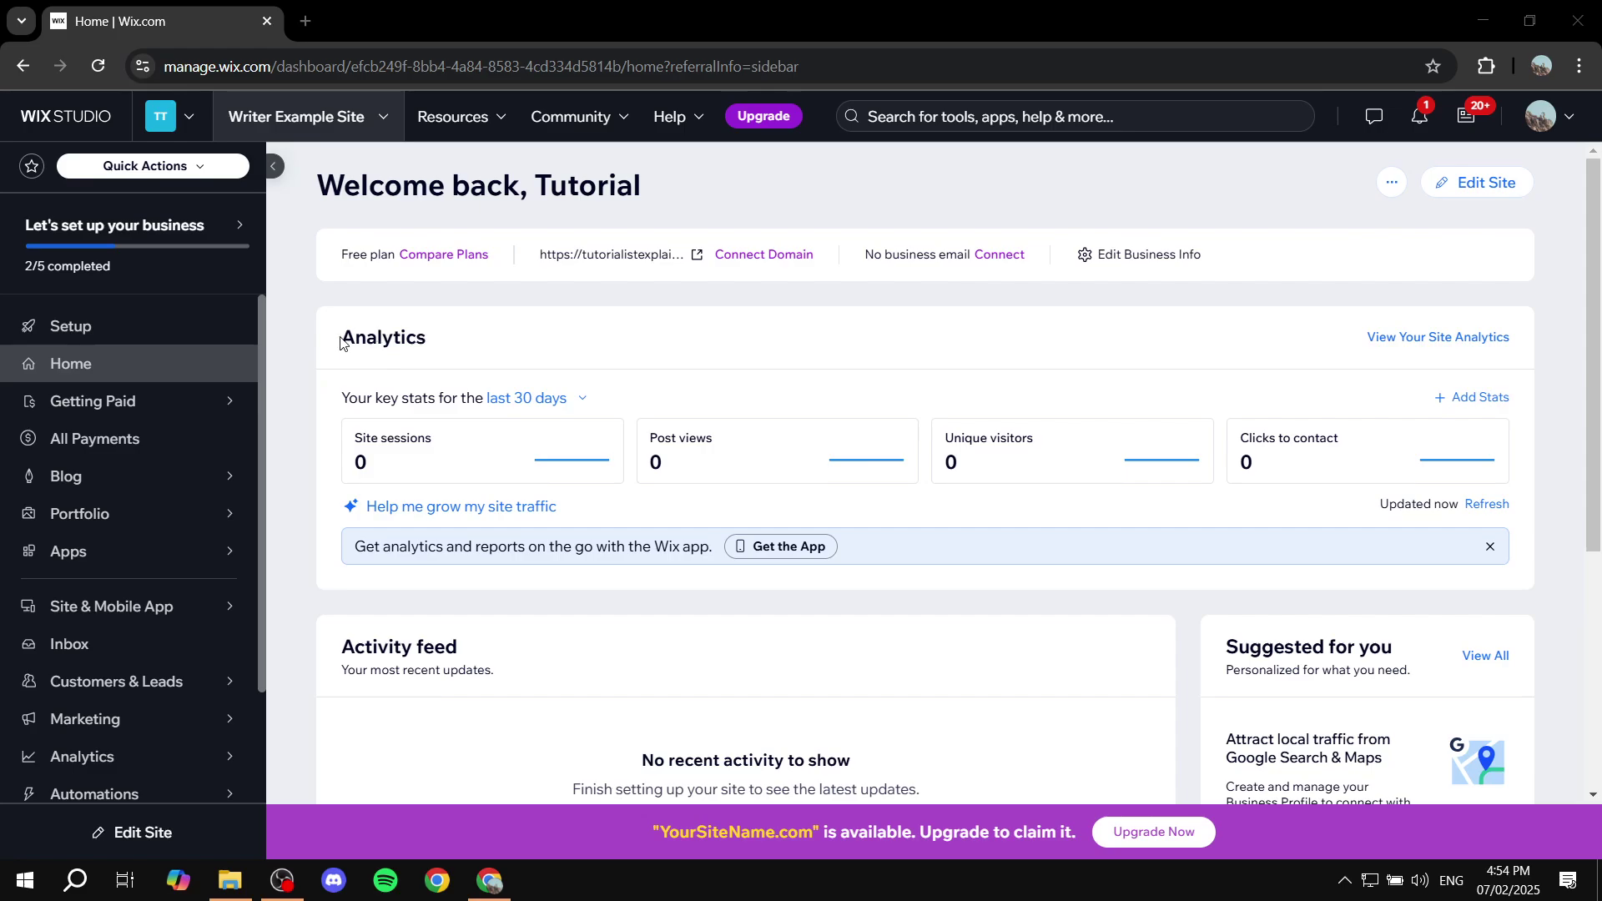
Step: Go from the dashboard to the site's Settings and open Accept payments
drag(340, 342, 482, 339)
click(460, 338)
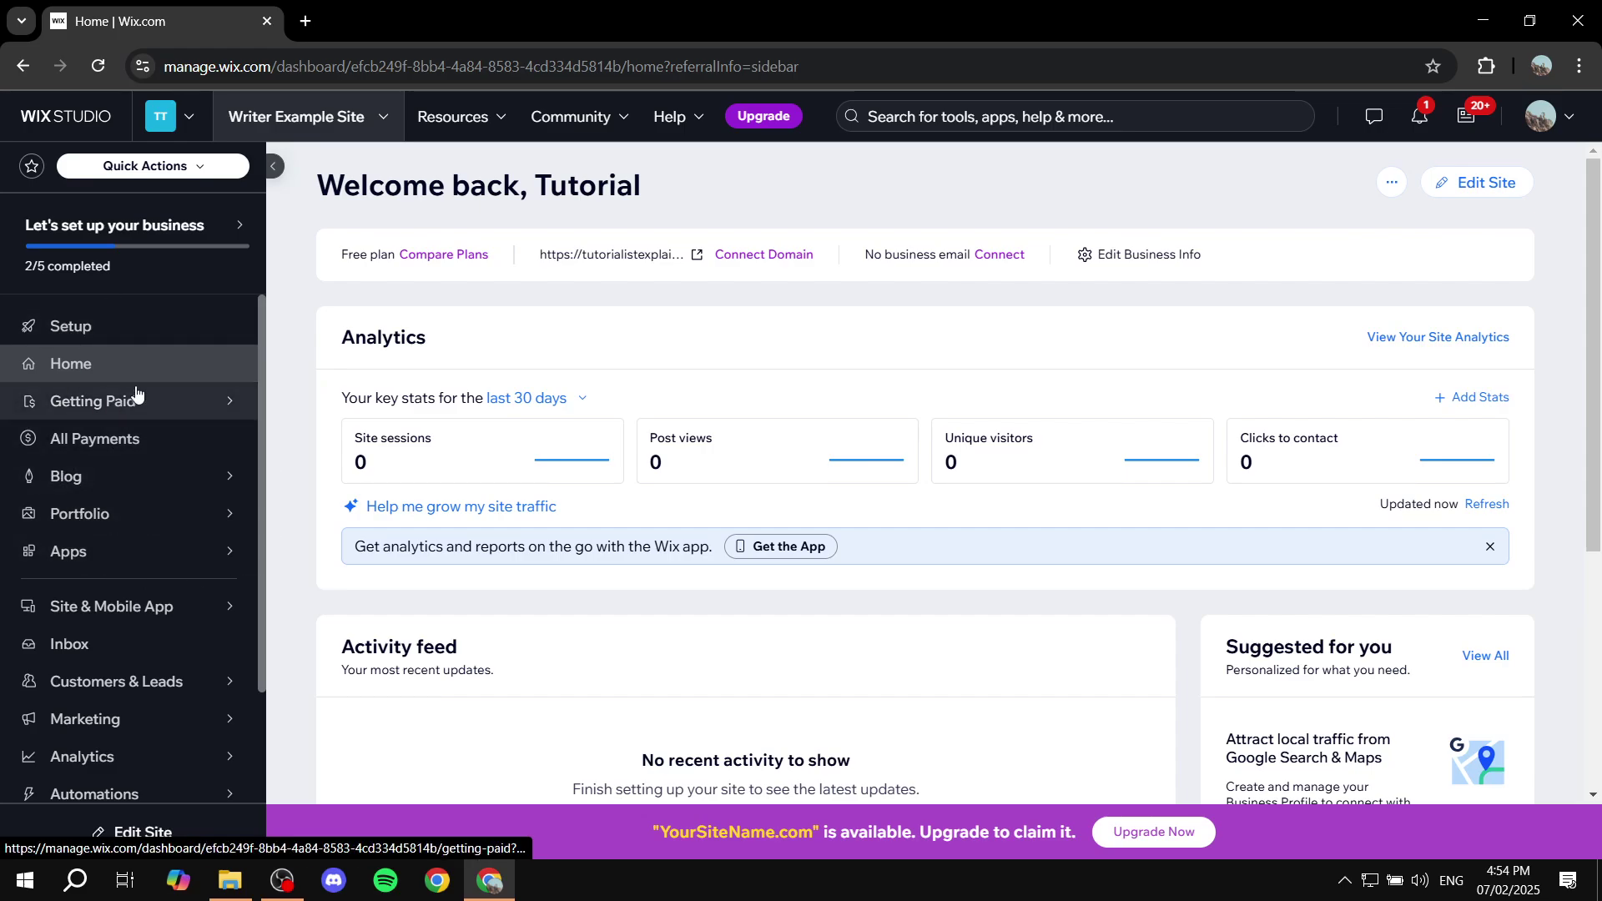
scroll(132, 449, down, 2)
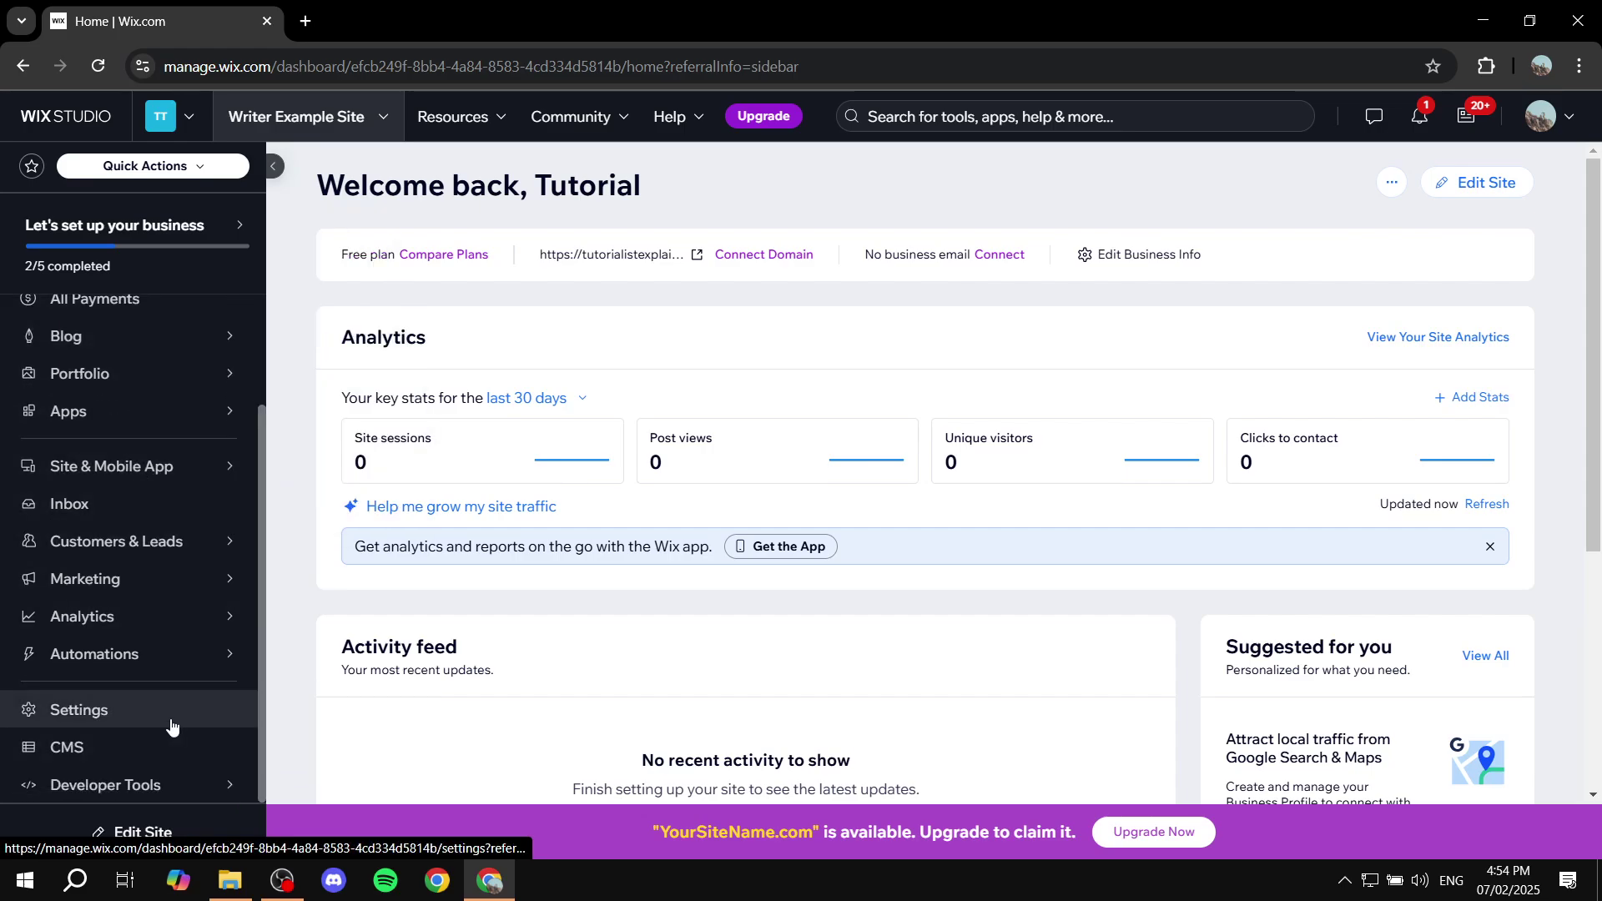
click(106, 726)
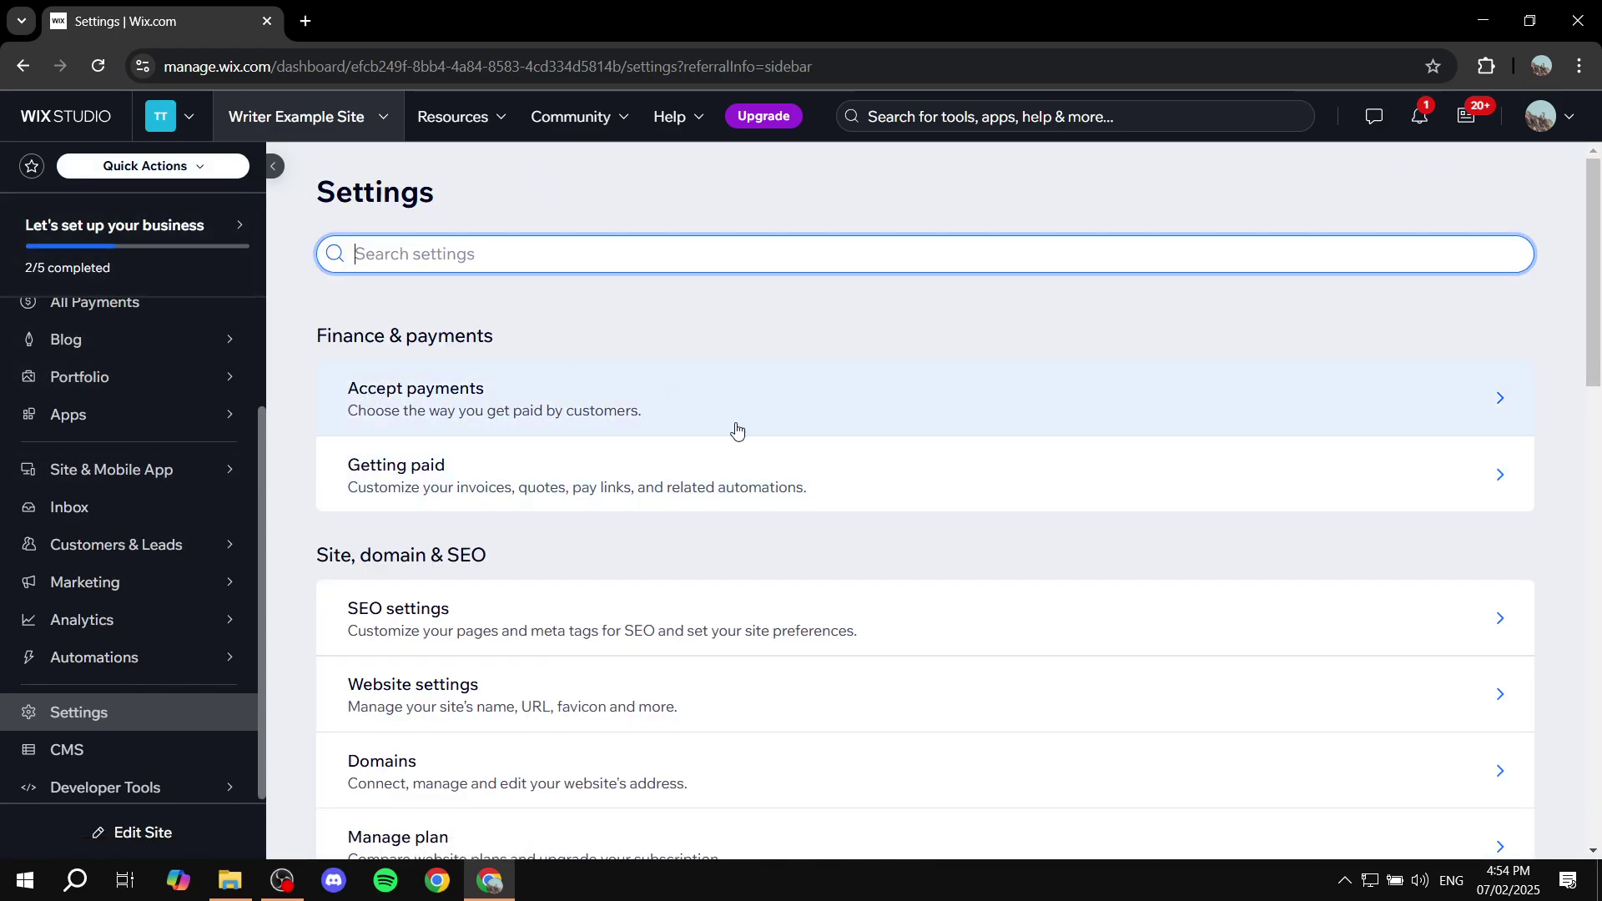
click(464, 413)
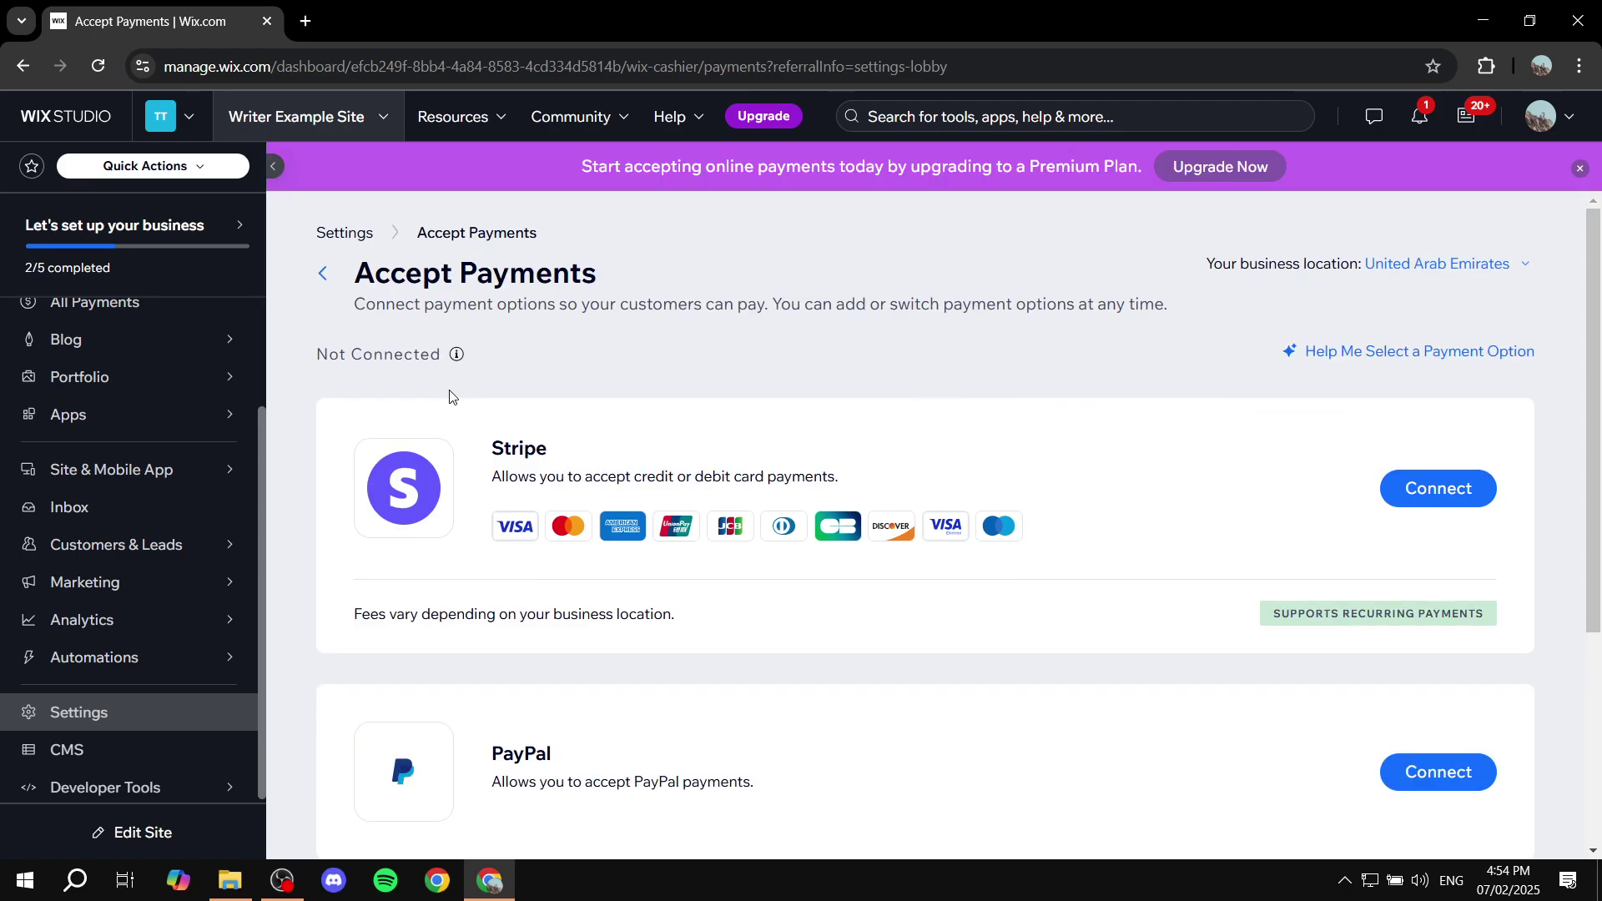
Step: Review the business location and the Stripe payment option details
scroll(449, 397, down, 2)
scroll(918, 380, up, 2)
drag(1204, 264, 1475, 284)
click(1506, 305)
scroll(724, 434, down, 2)
scroll(547, 351, up, 1)
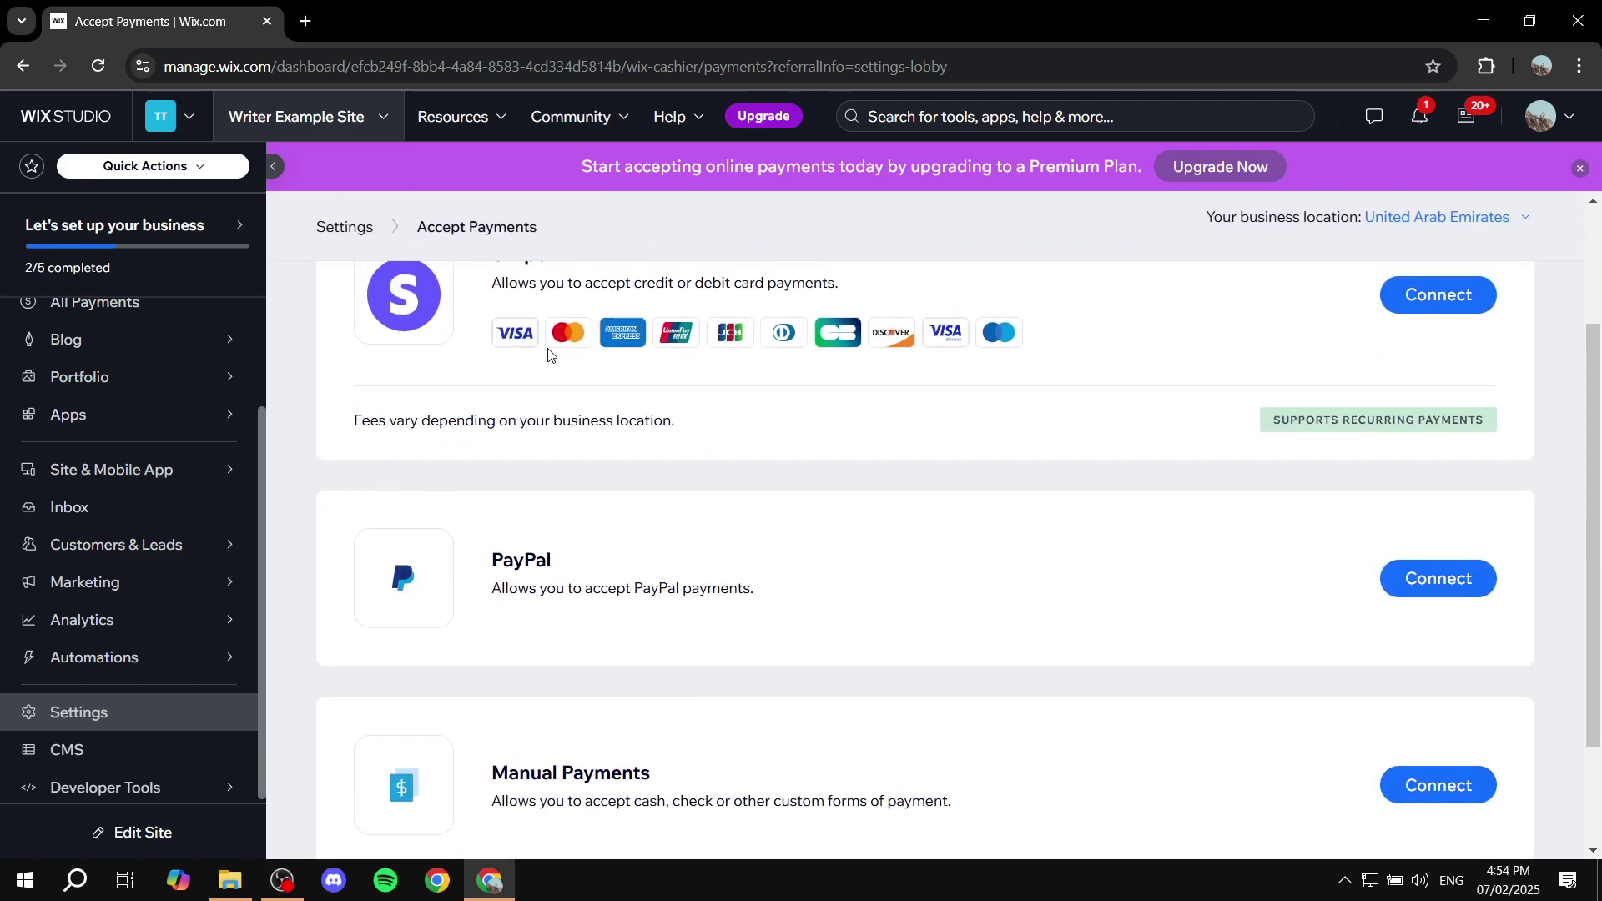
drag(511, 345, 862, 379)
click(605, 338)
click(862, 379)
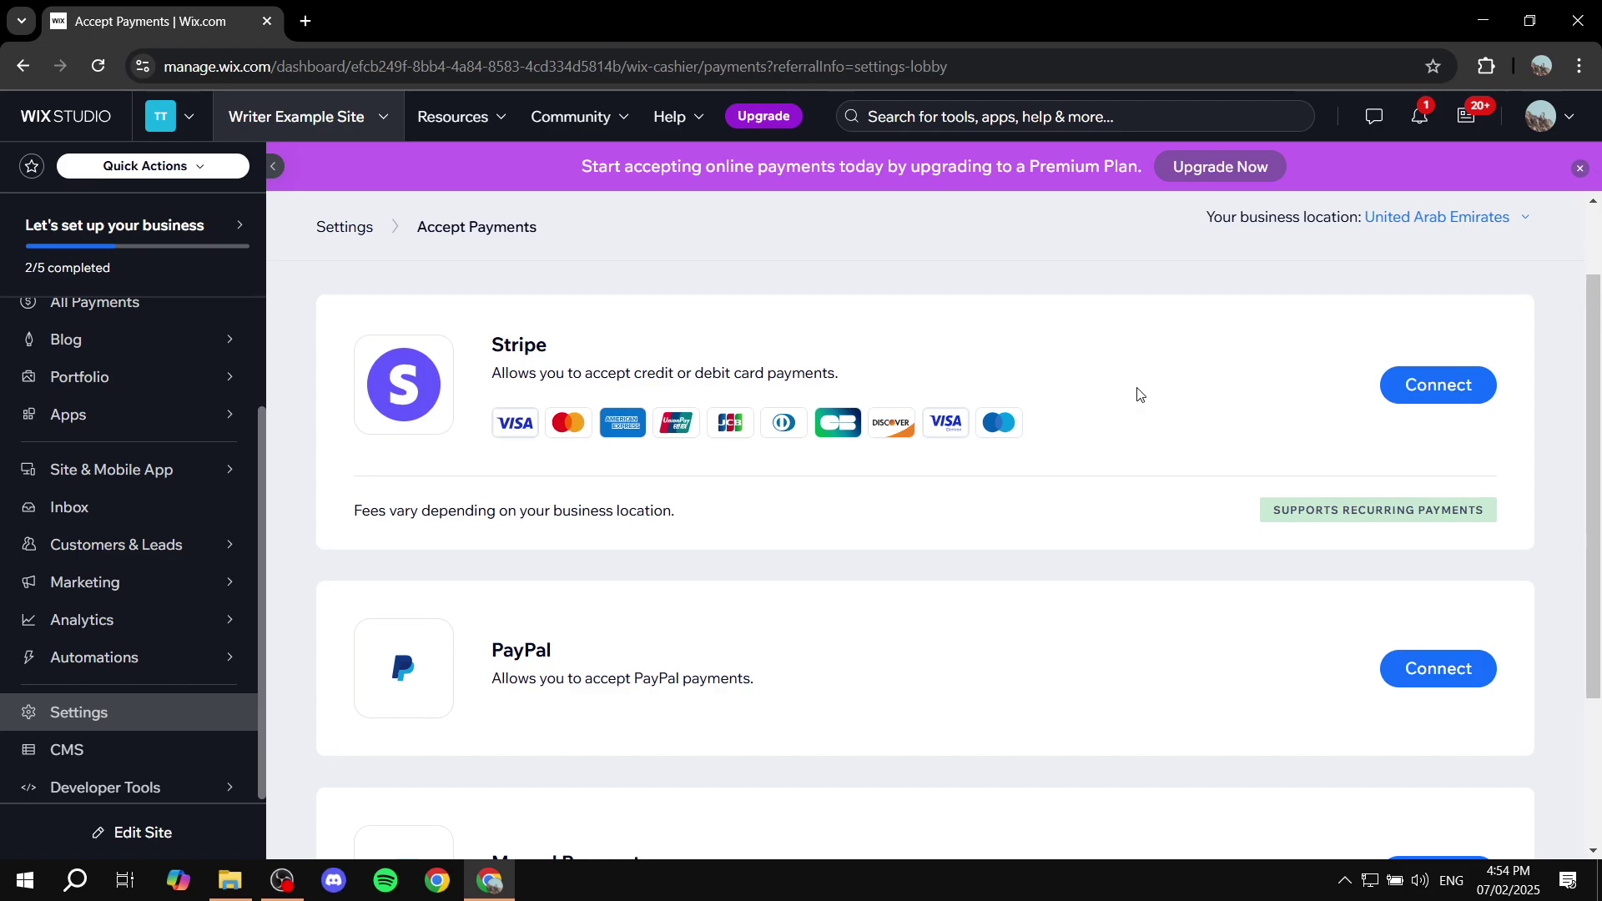
Step: Look over the PayPal and Manual Payments options, then go back to the Settings overview
scroll(1043, 450, down, 1)
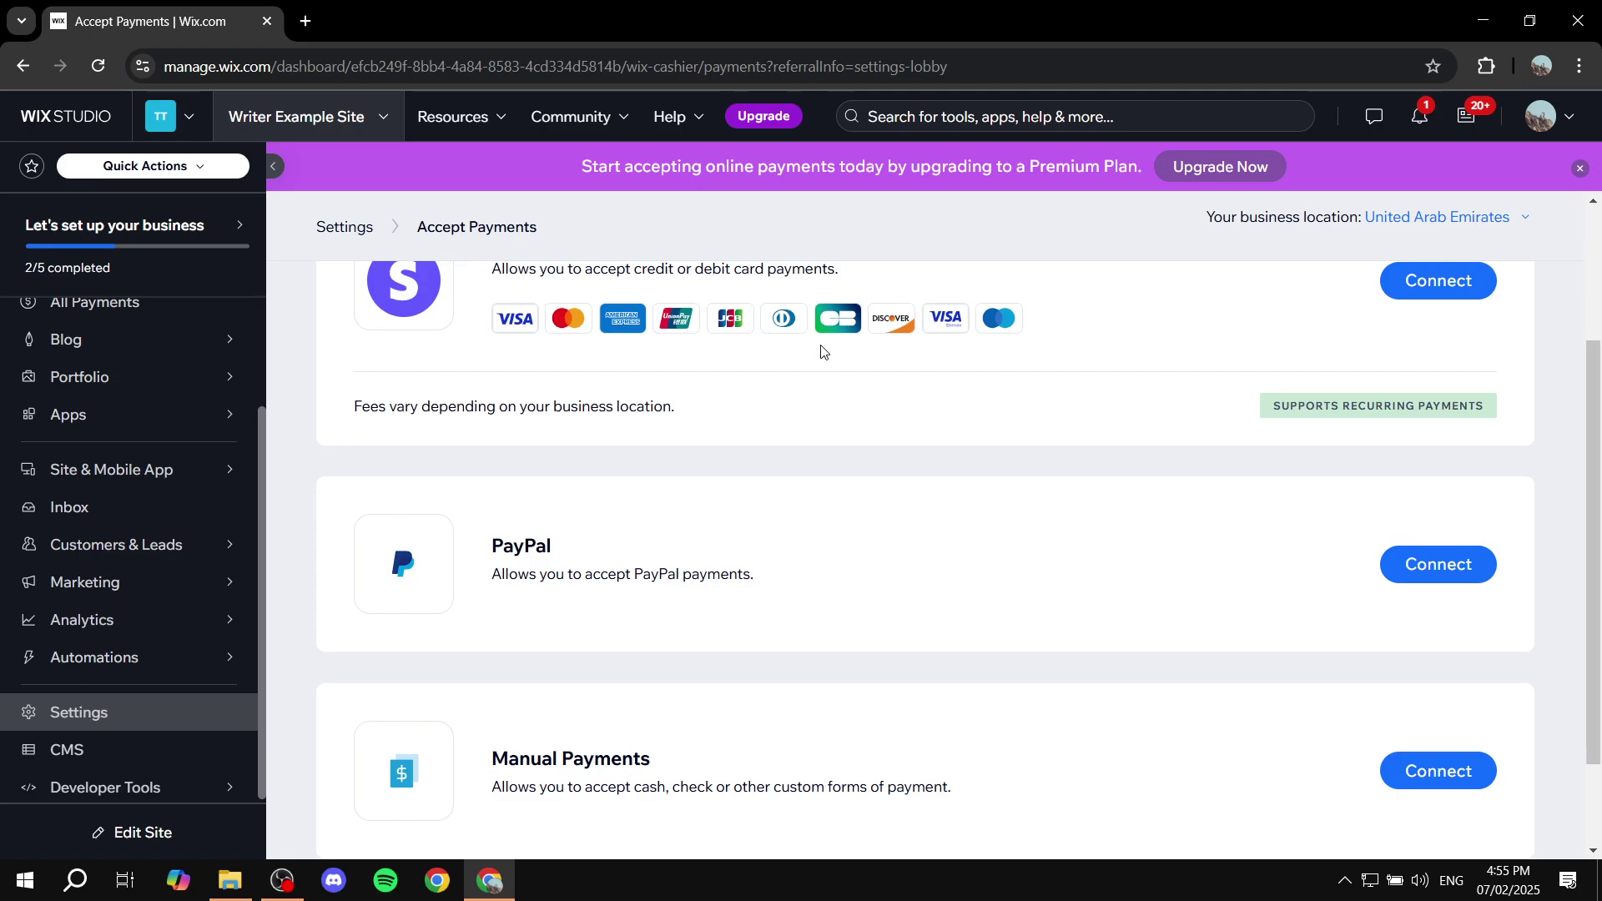
drag(491, 547, 570, 548)
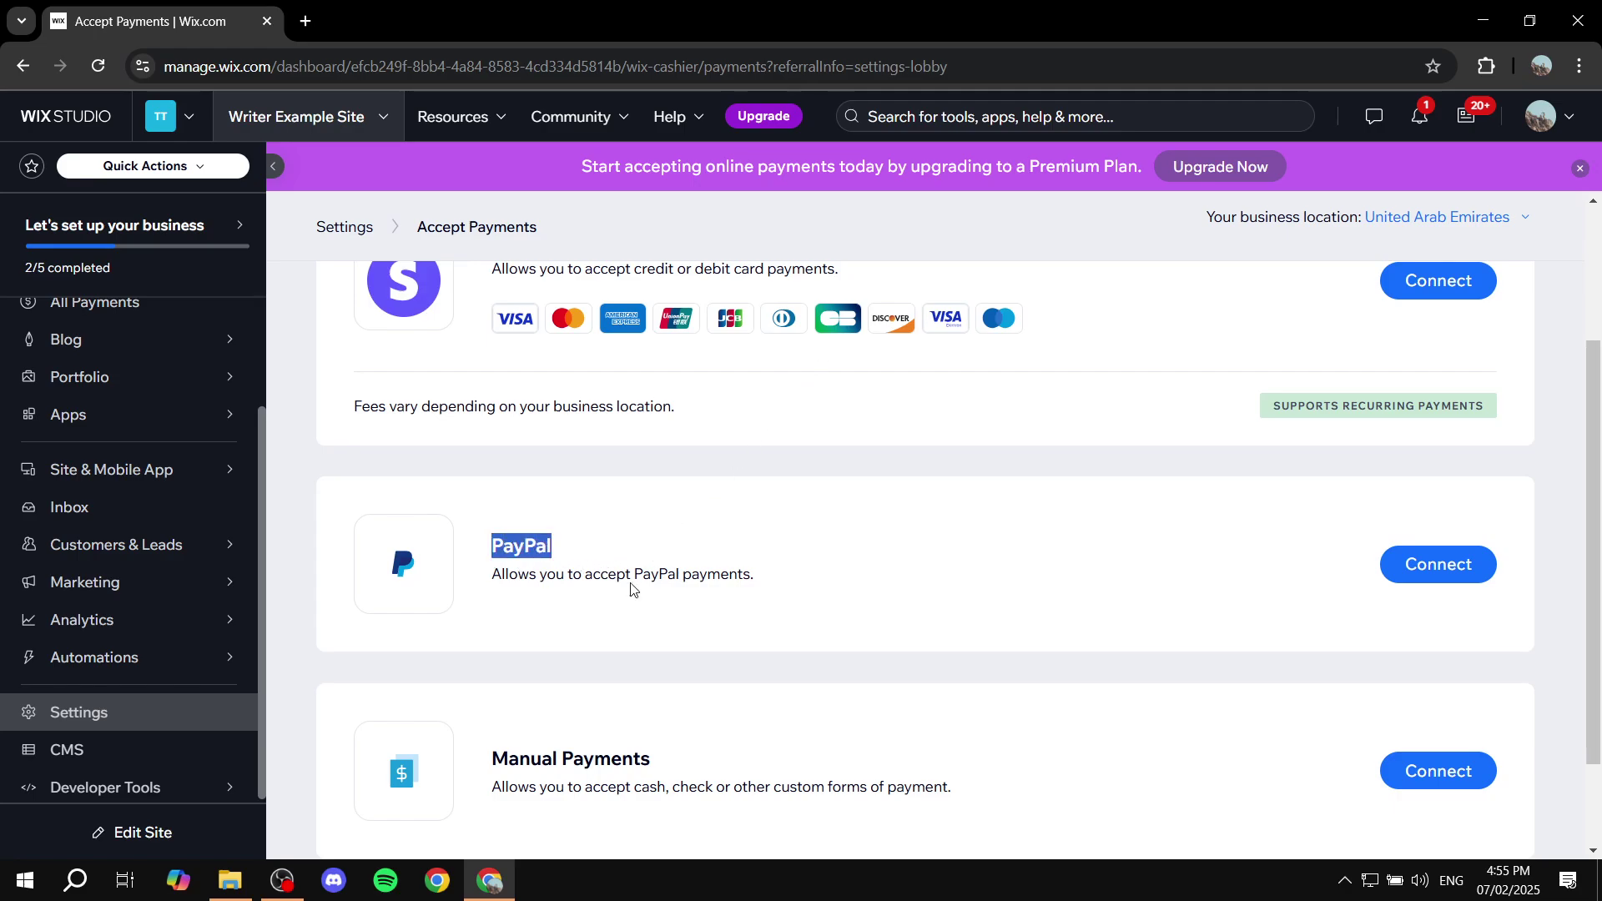
scroll(632, 590, down, 1)
click(555, 633)
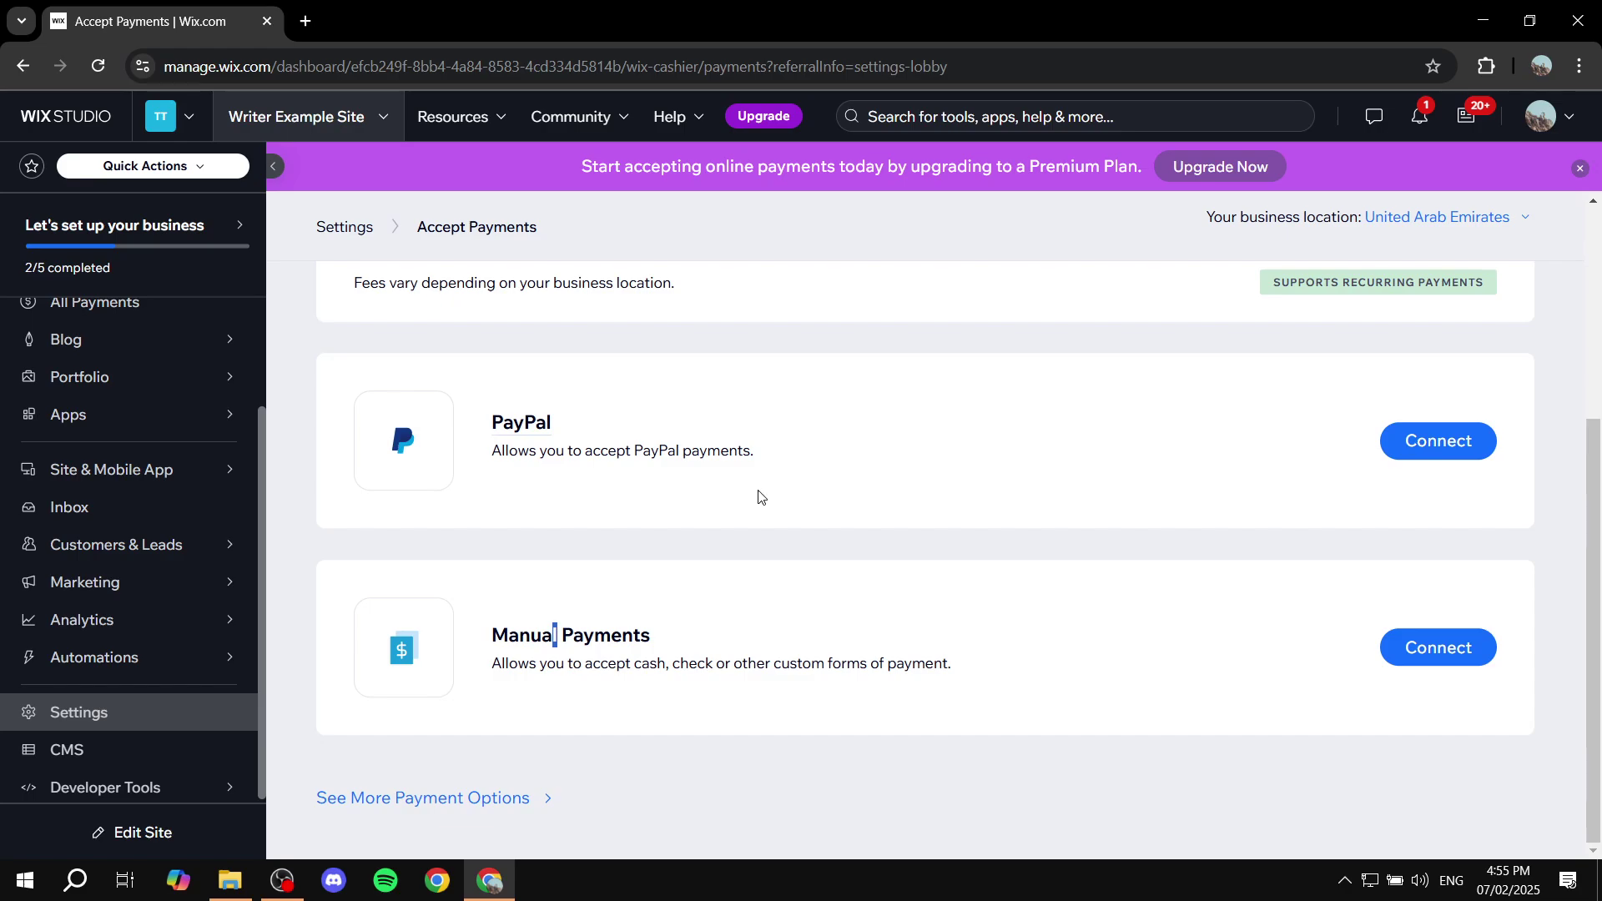
scroll(759, 498, up, 4)
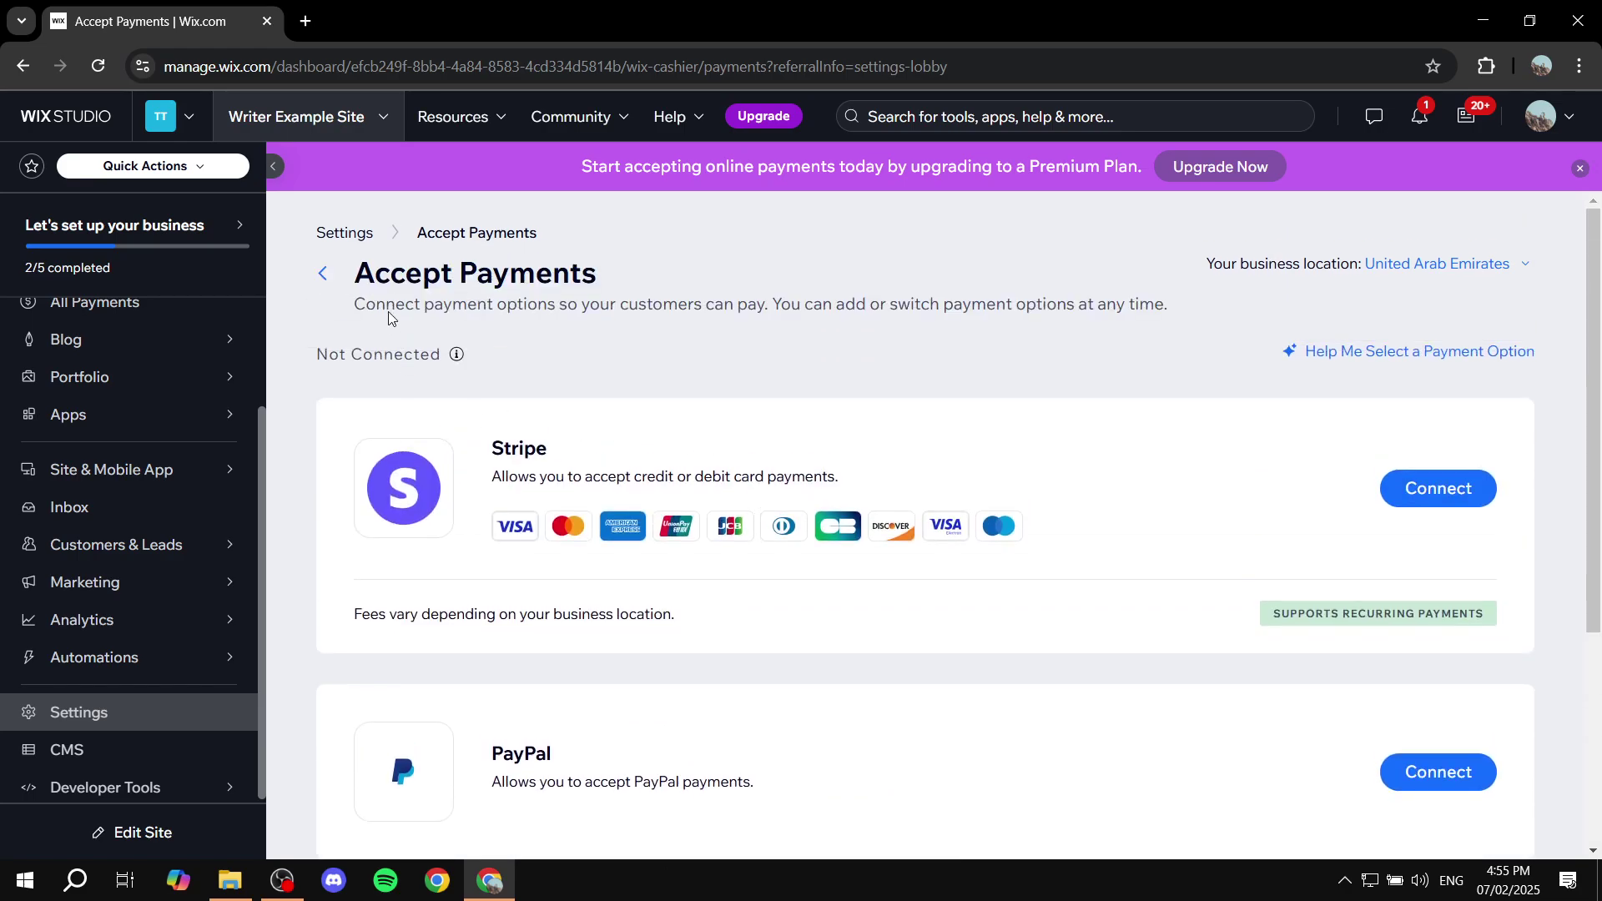
click(323, 273)
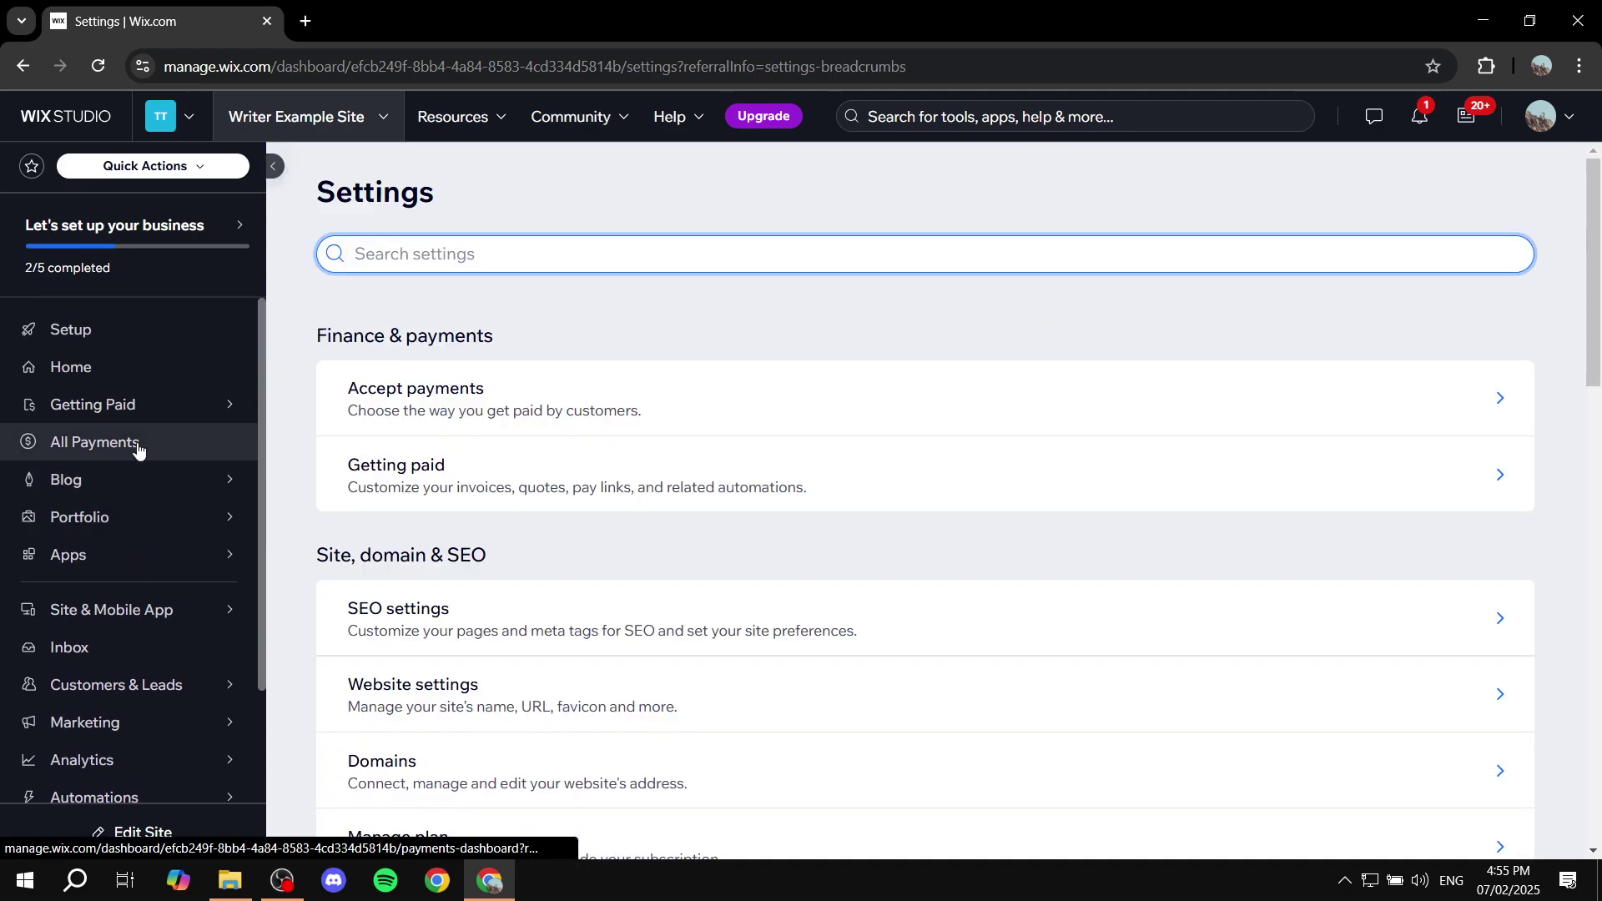
Step: Browse the Settings categories, then return to the Home dashboard from the sidebar
scroll(590, 434, down, 3)
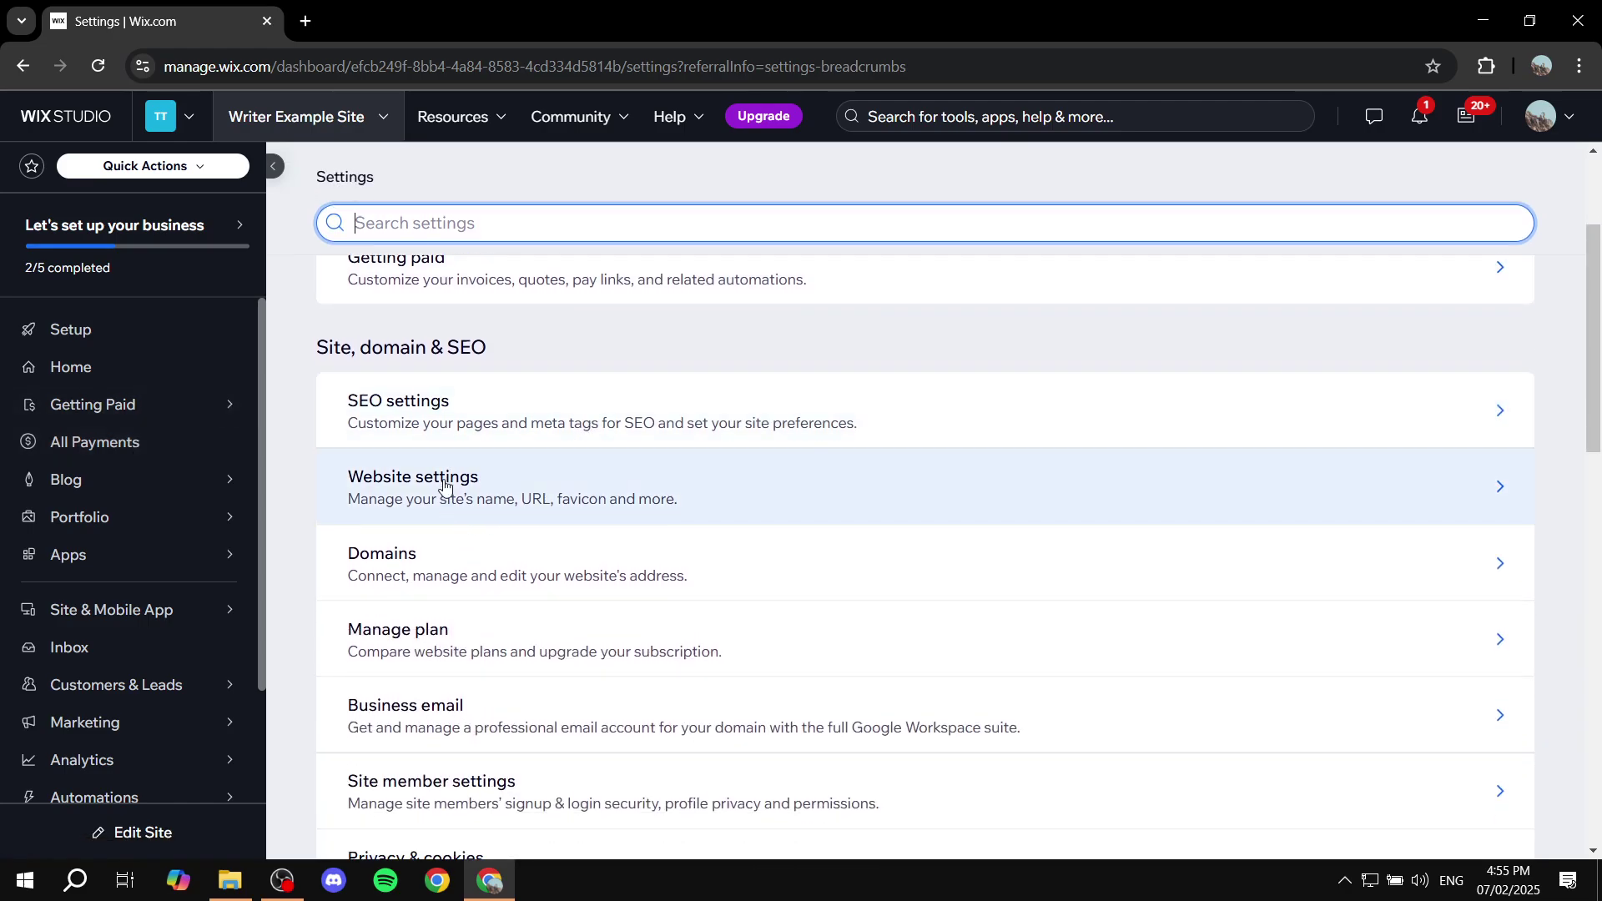
scroll(584, 450, down, 1)
scroll(500, 334, up, 4)
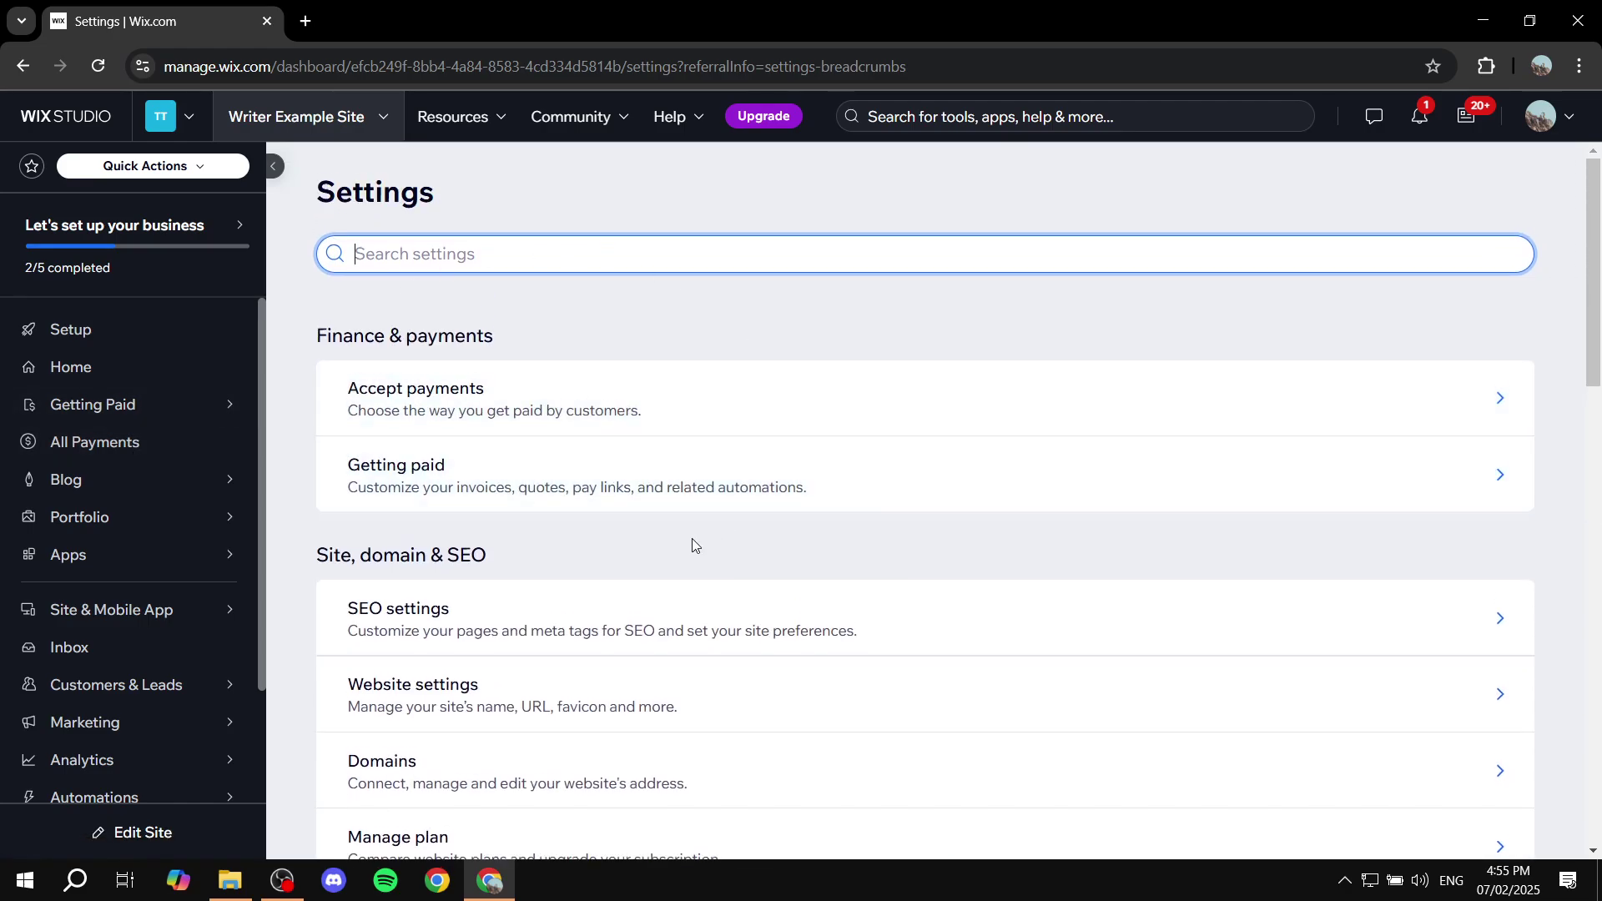
scroll(651, 534, down, 5)
scroll(718, 426, up, 5)
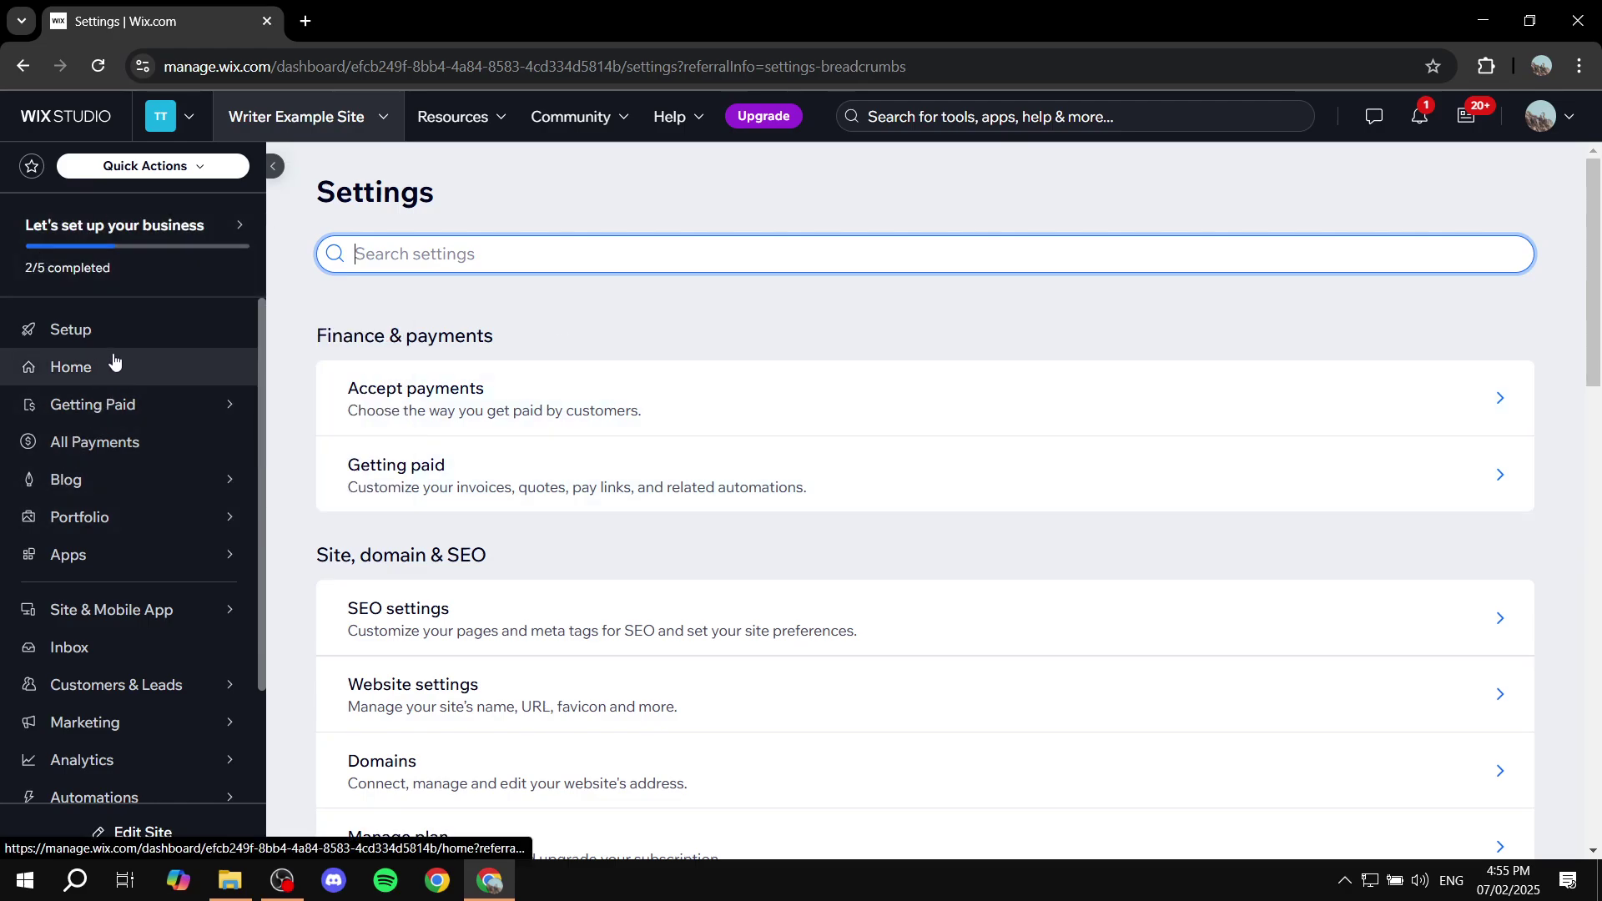
click(149, 381)
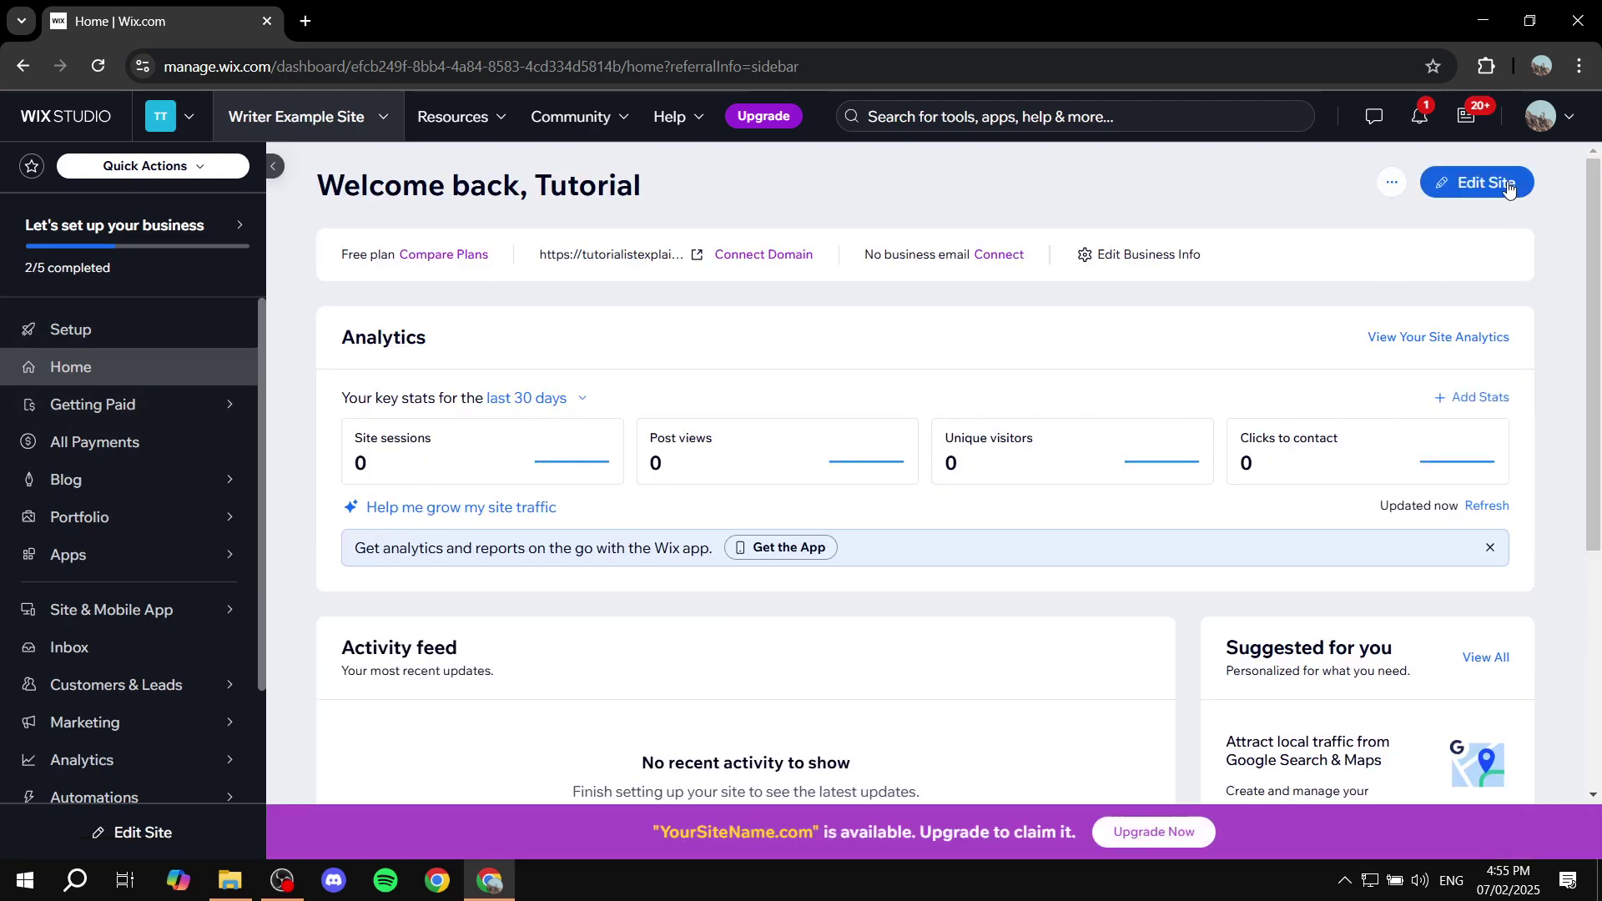
Step: Open Edit Site so the site loads in a new Wix Website Editor tab
click(1510, 189)
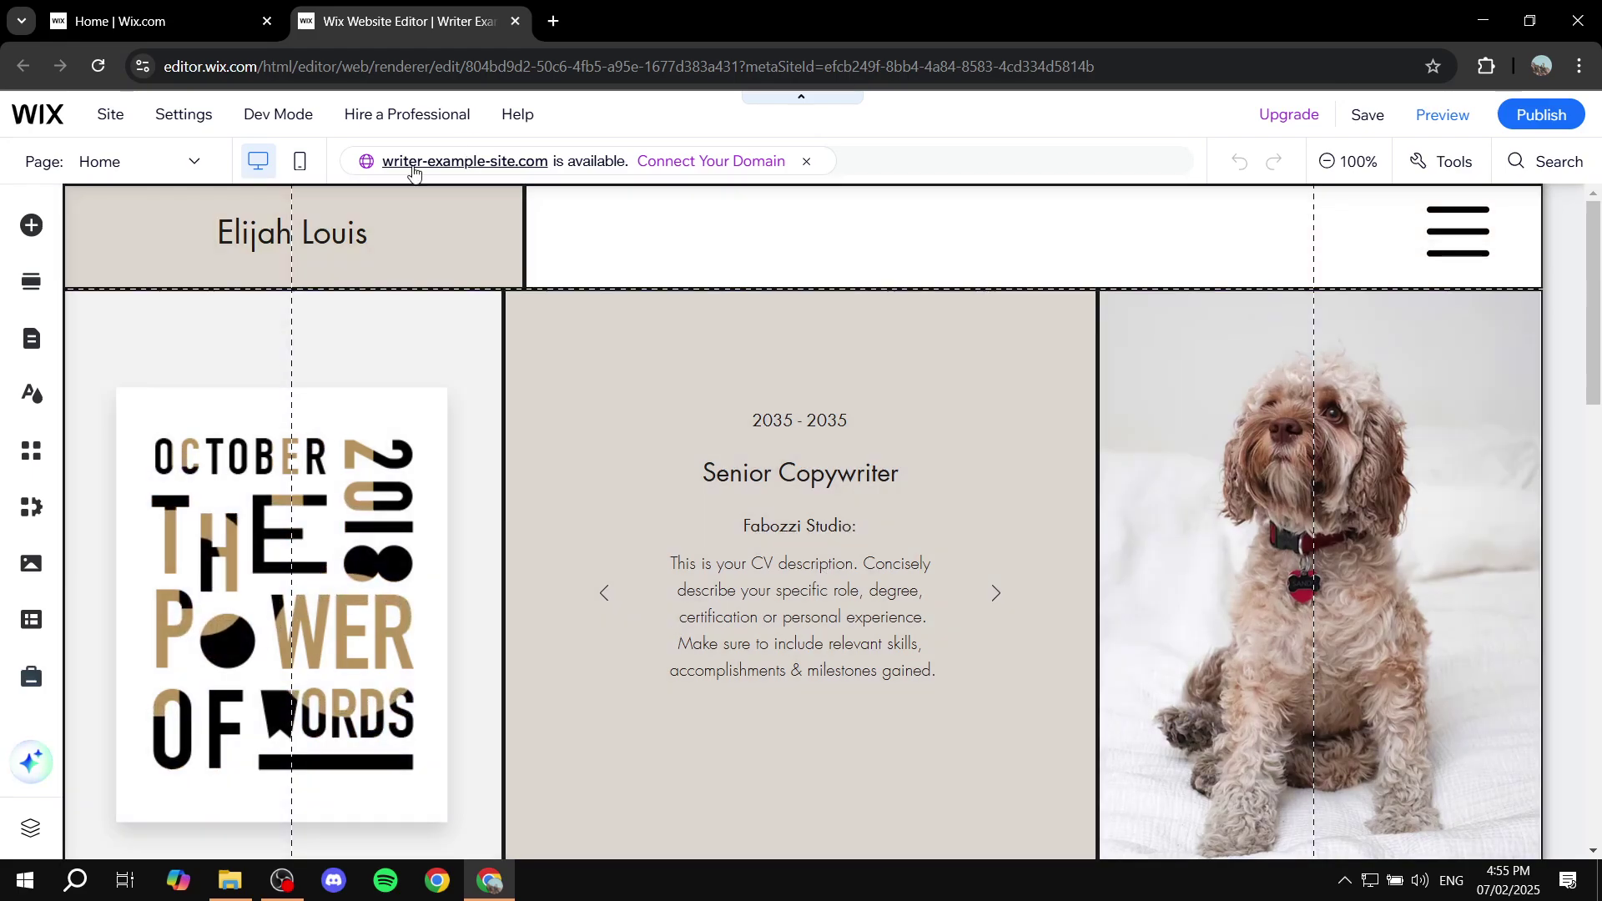
click(177, 7)
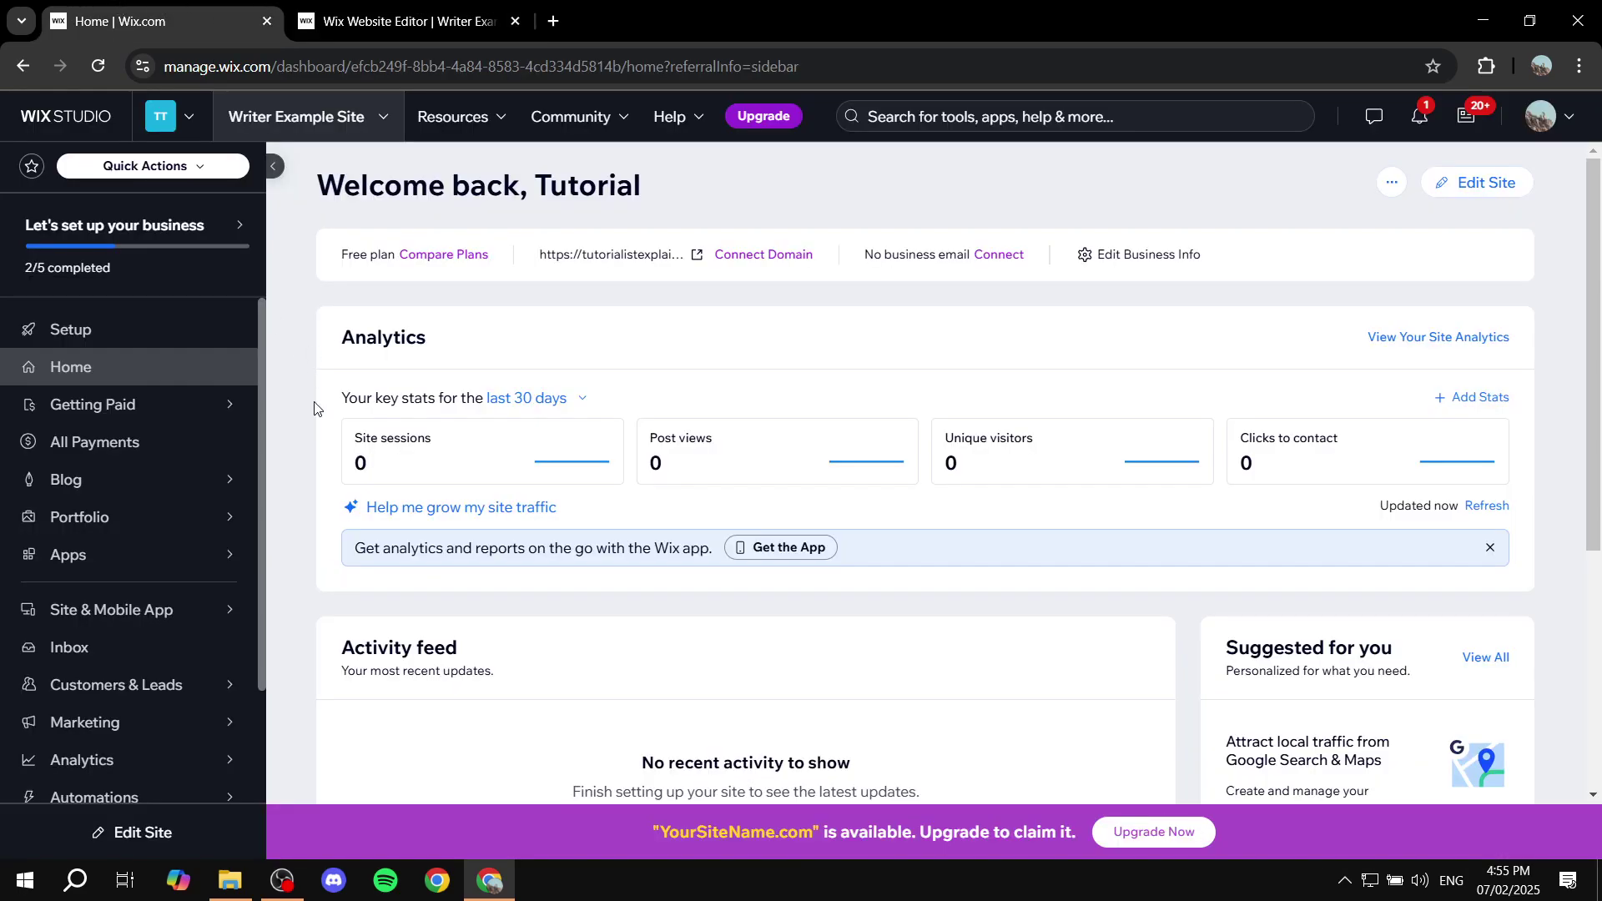
click(522, 37)
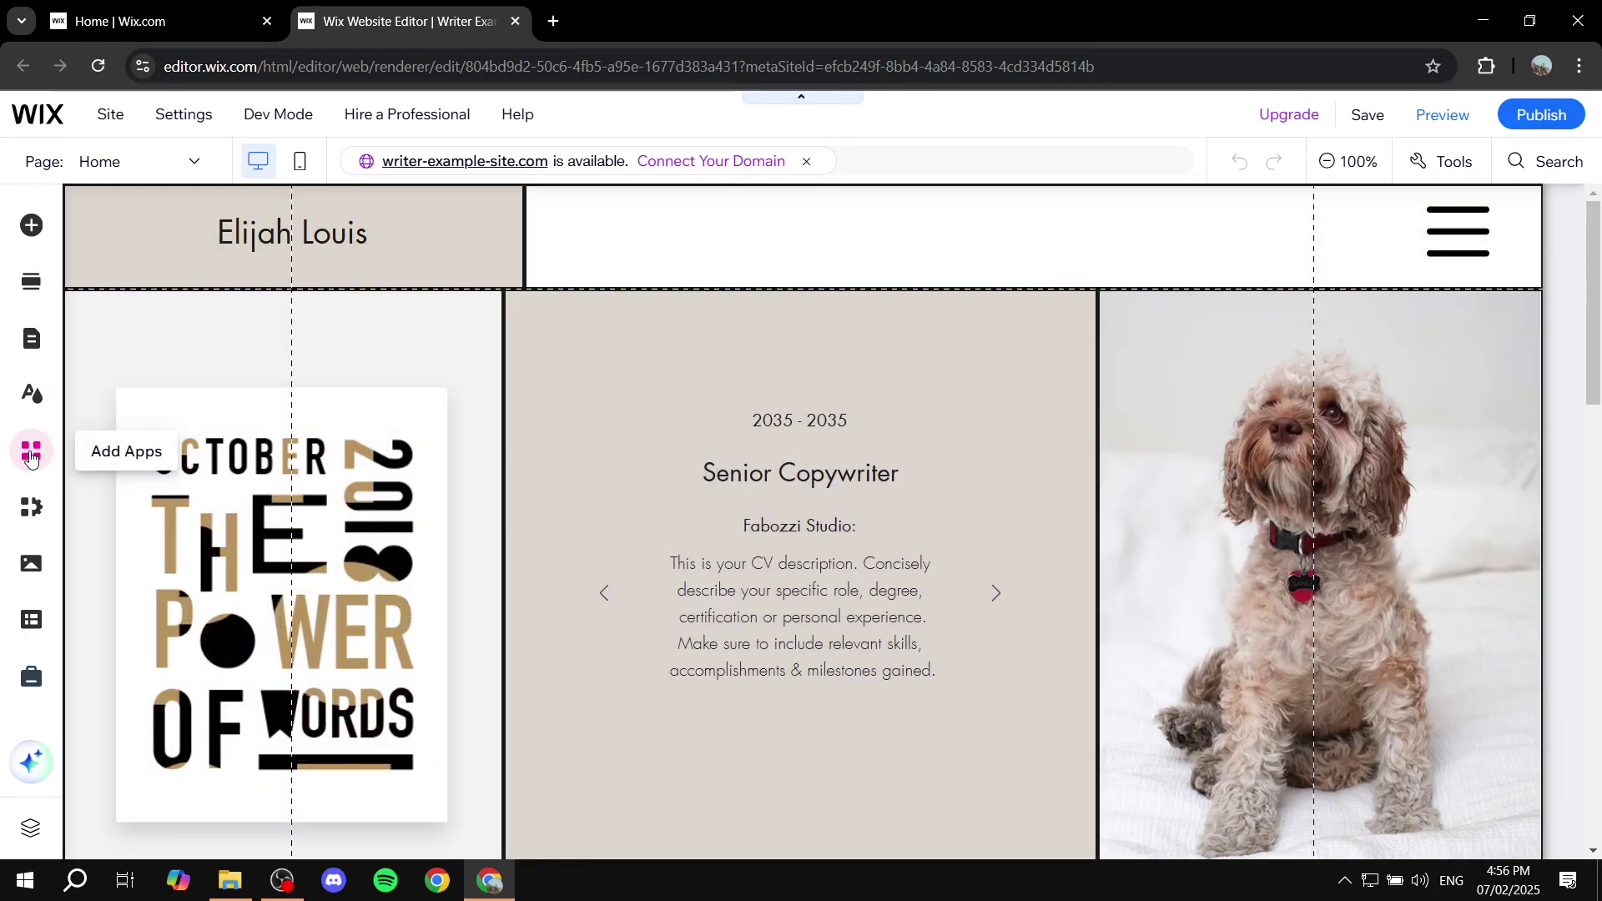
Step: Search the App Market for 'wix stores' and add Wix Stores to the site
click(30, 455)
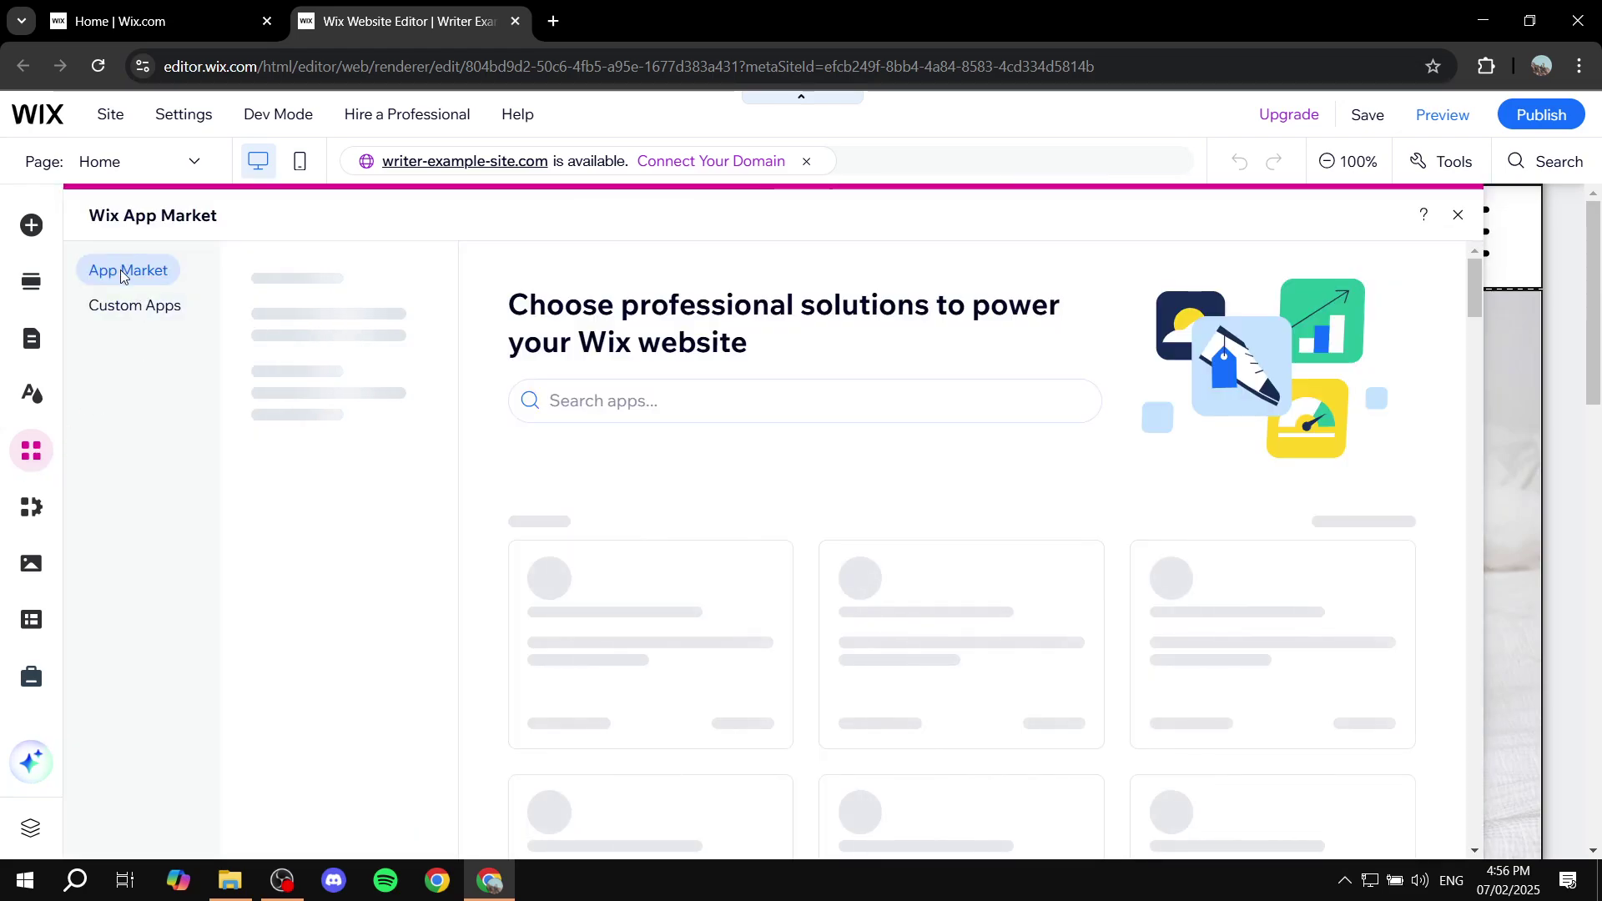
click(703, 410)
text(wix s)
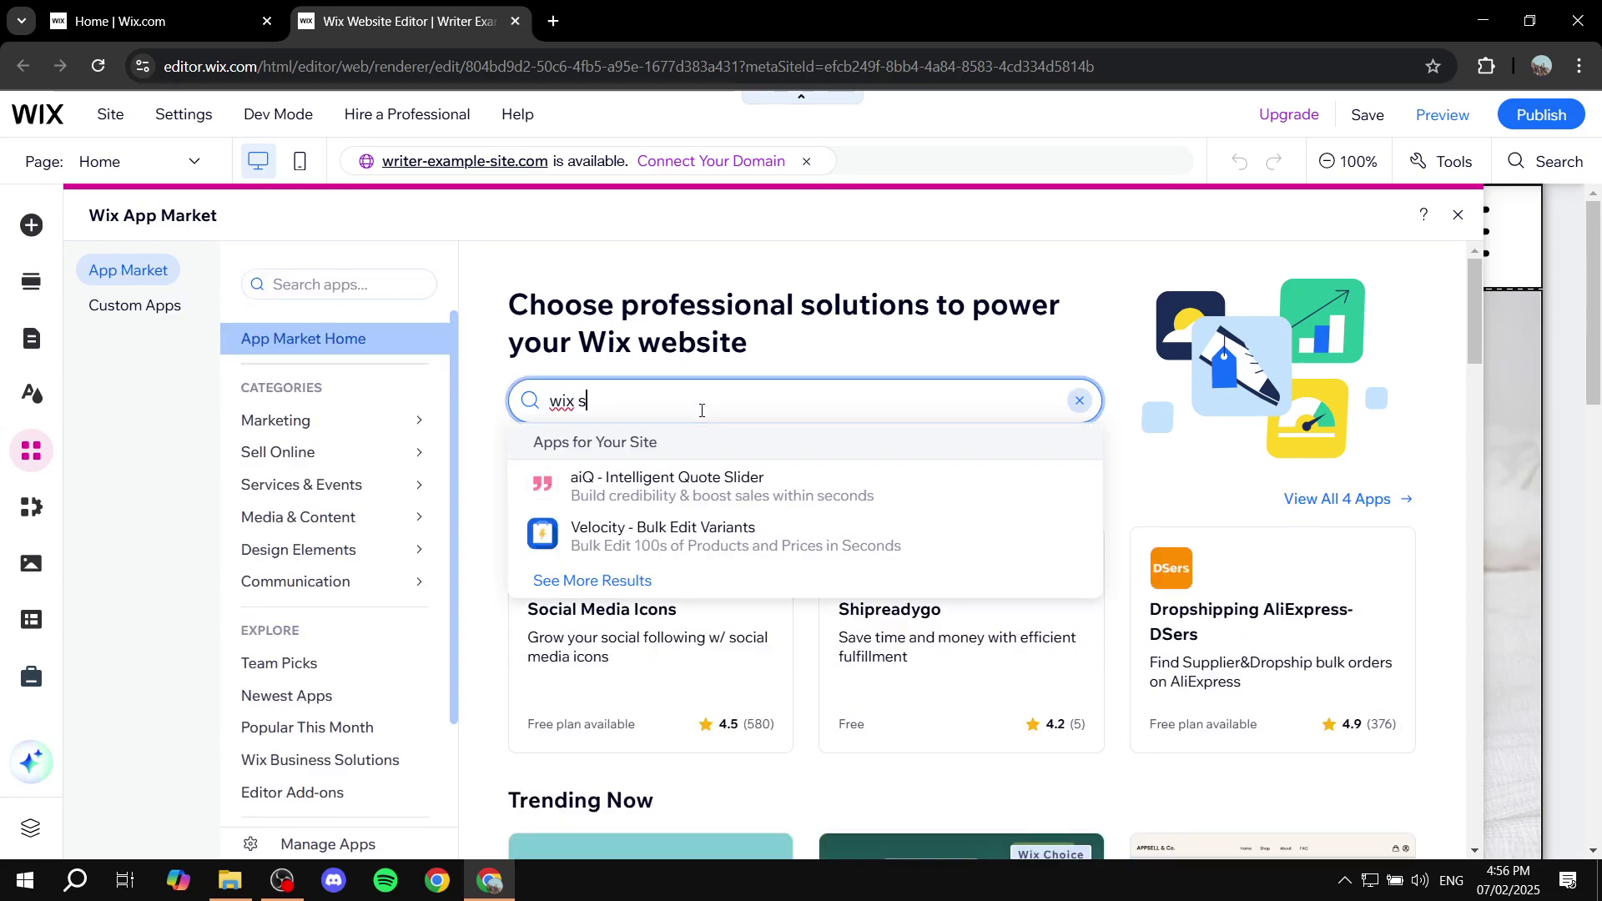
text(tores)
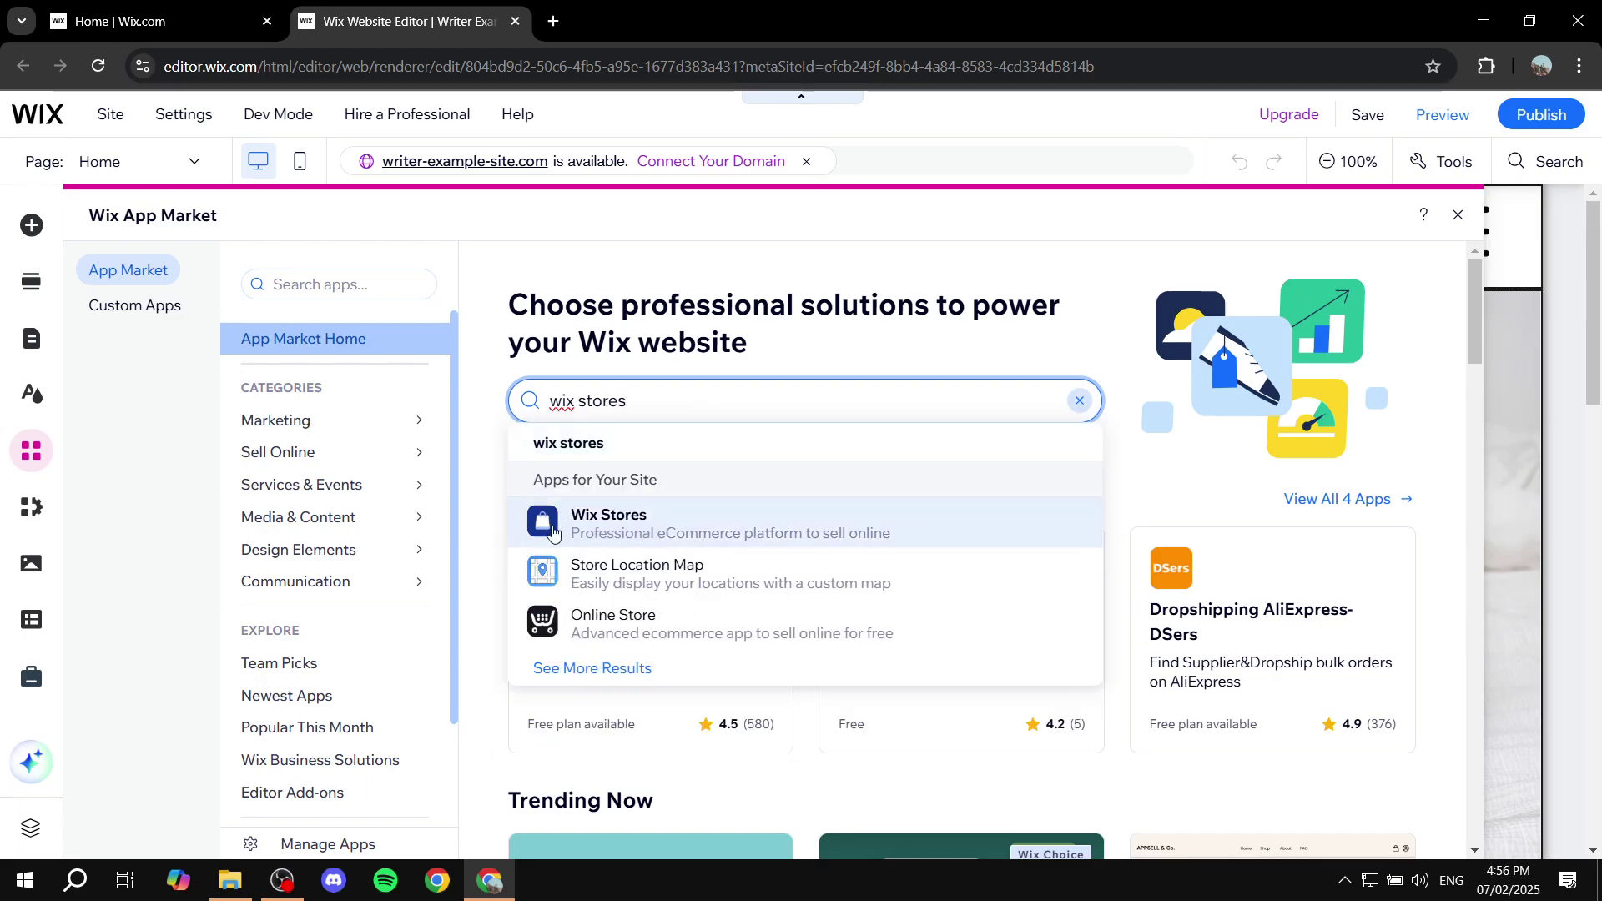
click(615, 528)
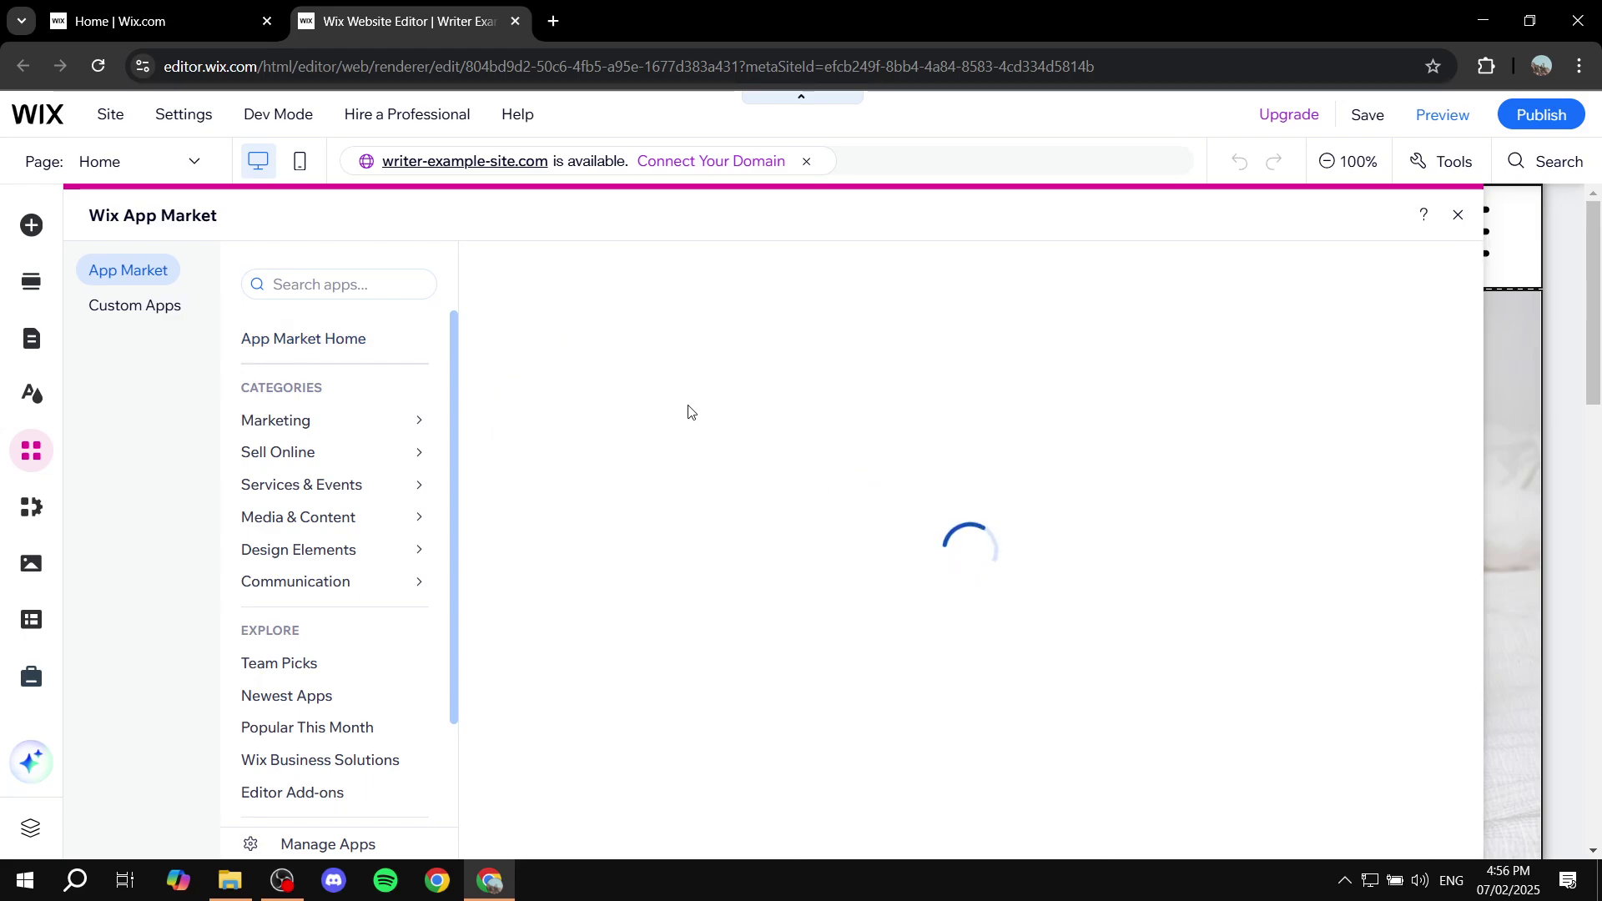
scroll(660, 451, down, 4)
scroll(672, 442, up, 1)
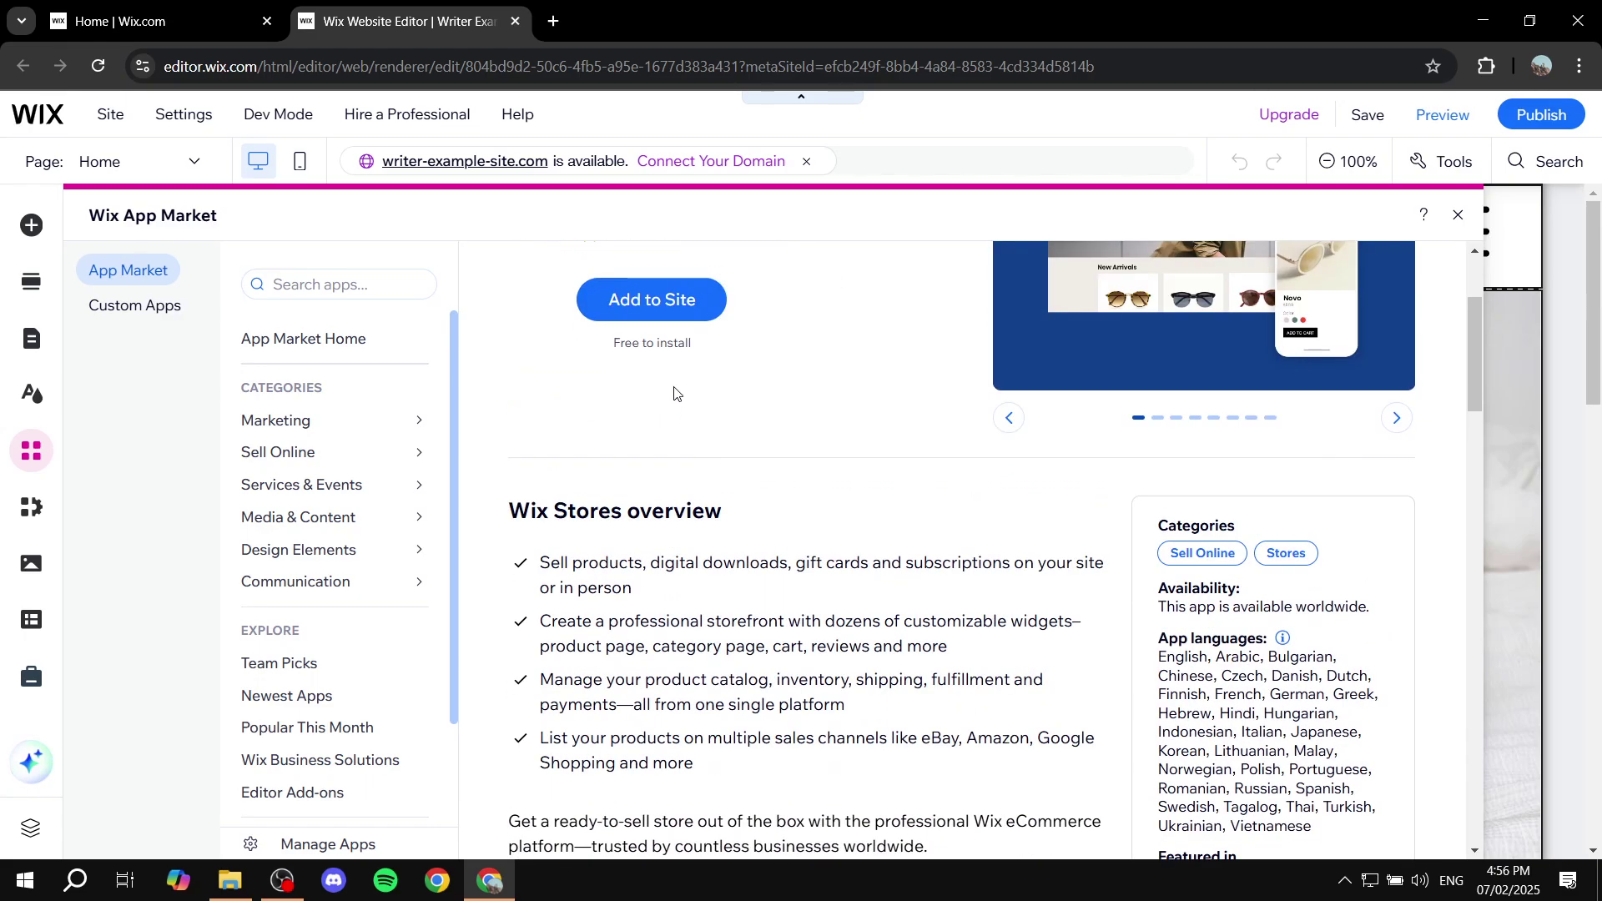
click(644, 301)
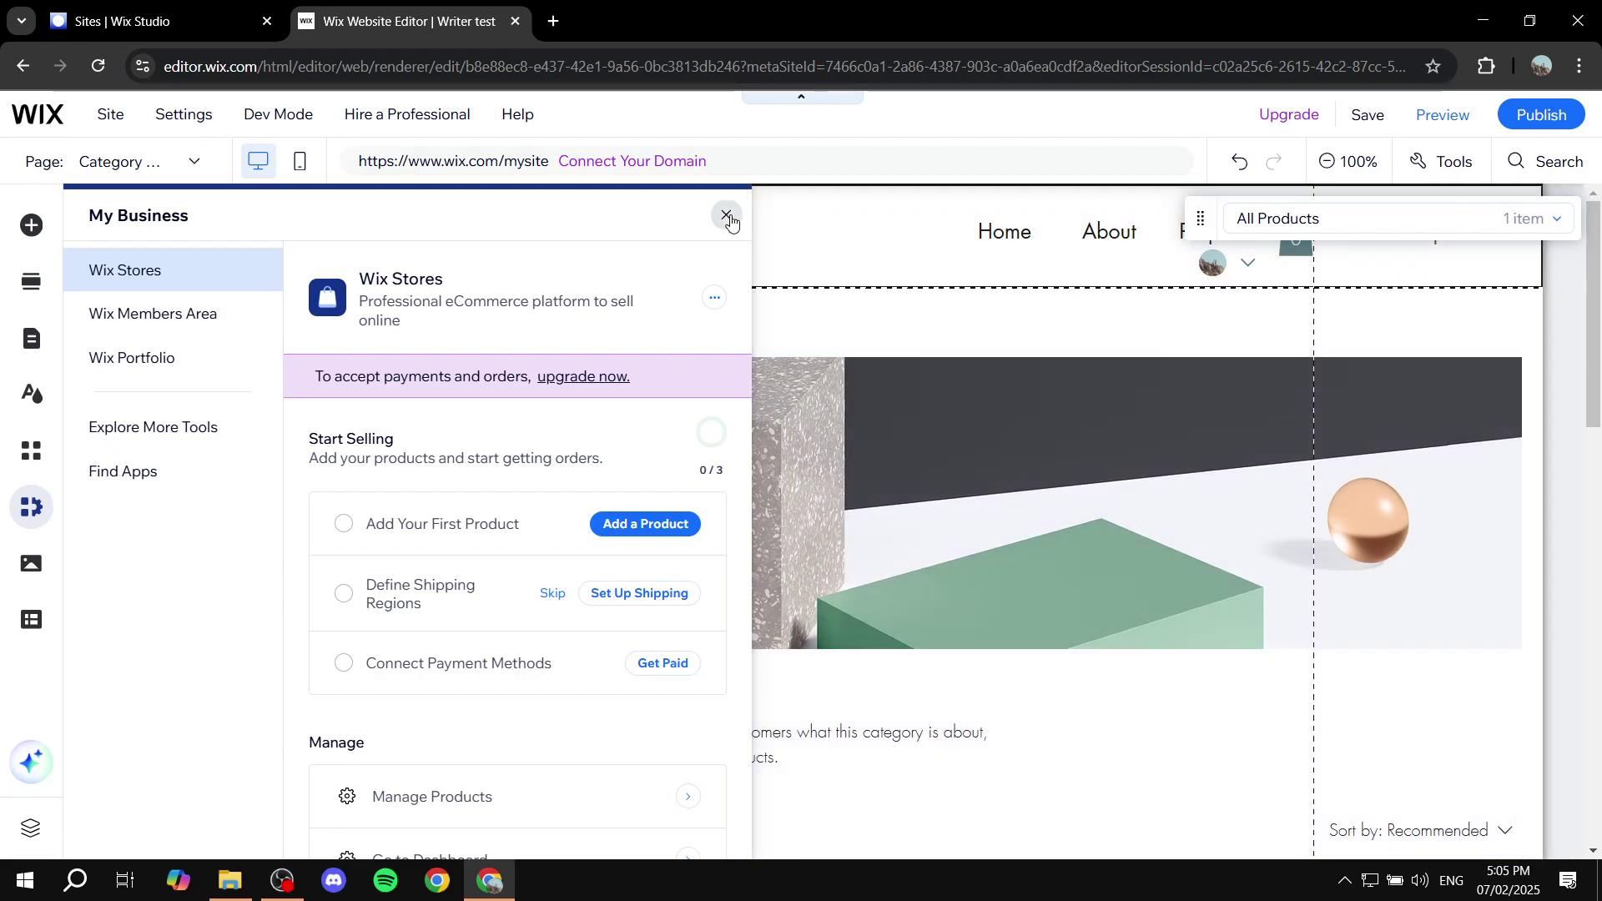
Step: Save the site on the free writer-test Wix domain and close the editor tab
click(726, 214)
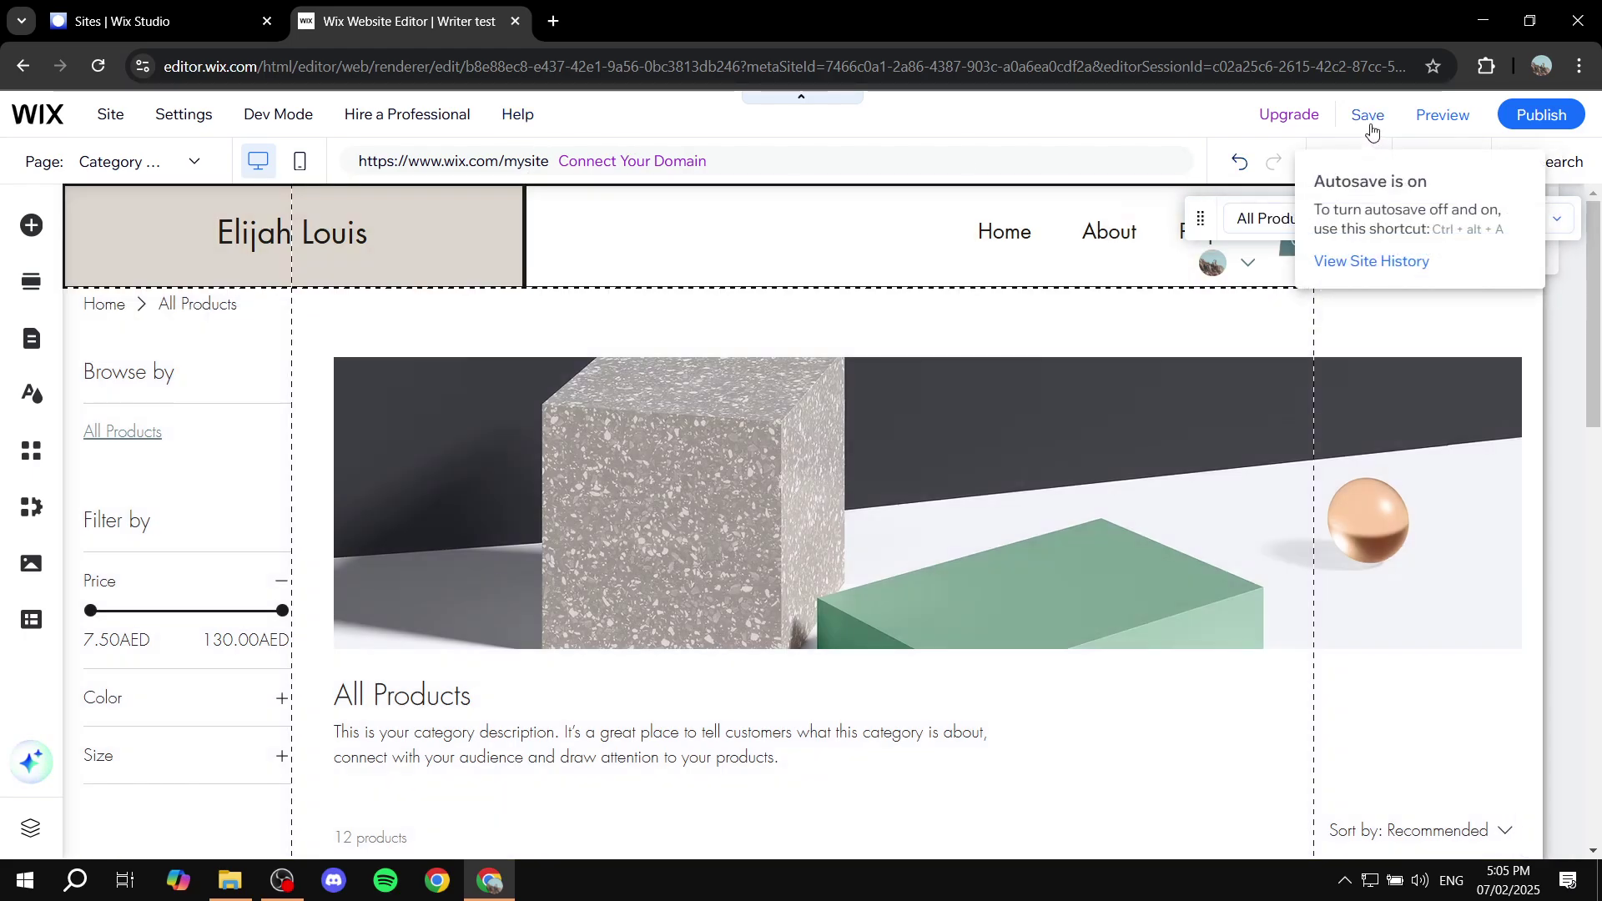
click(1368, 115)
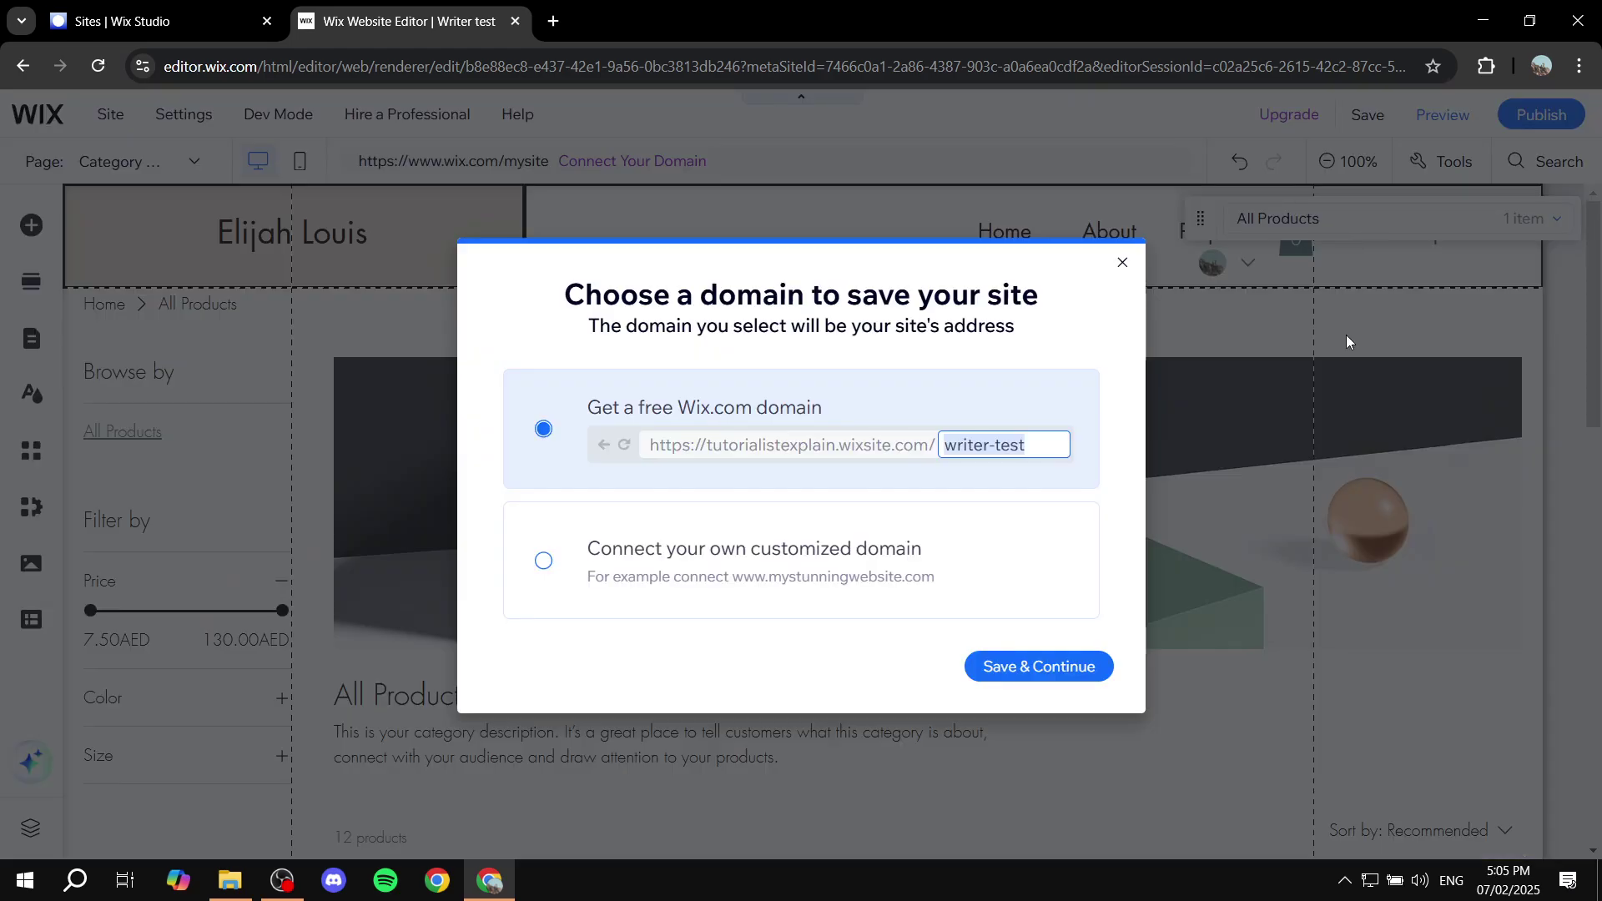
click(1066, 665)
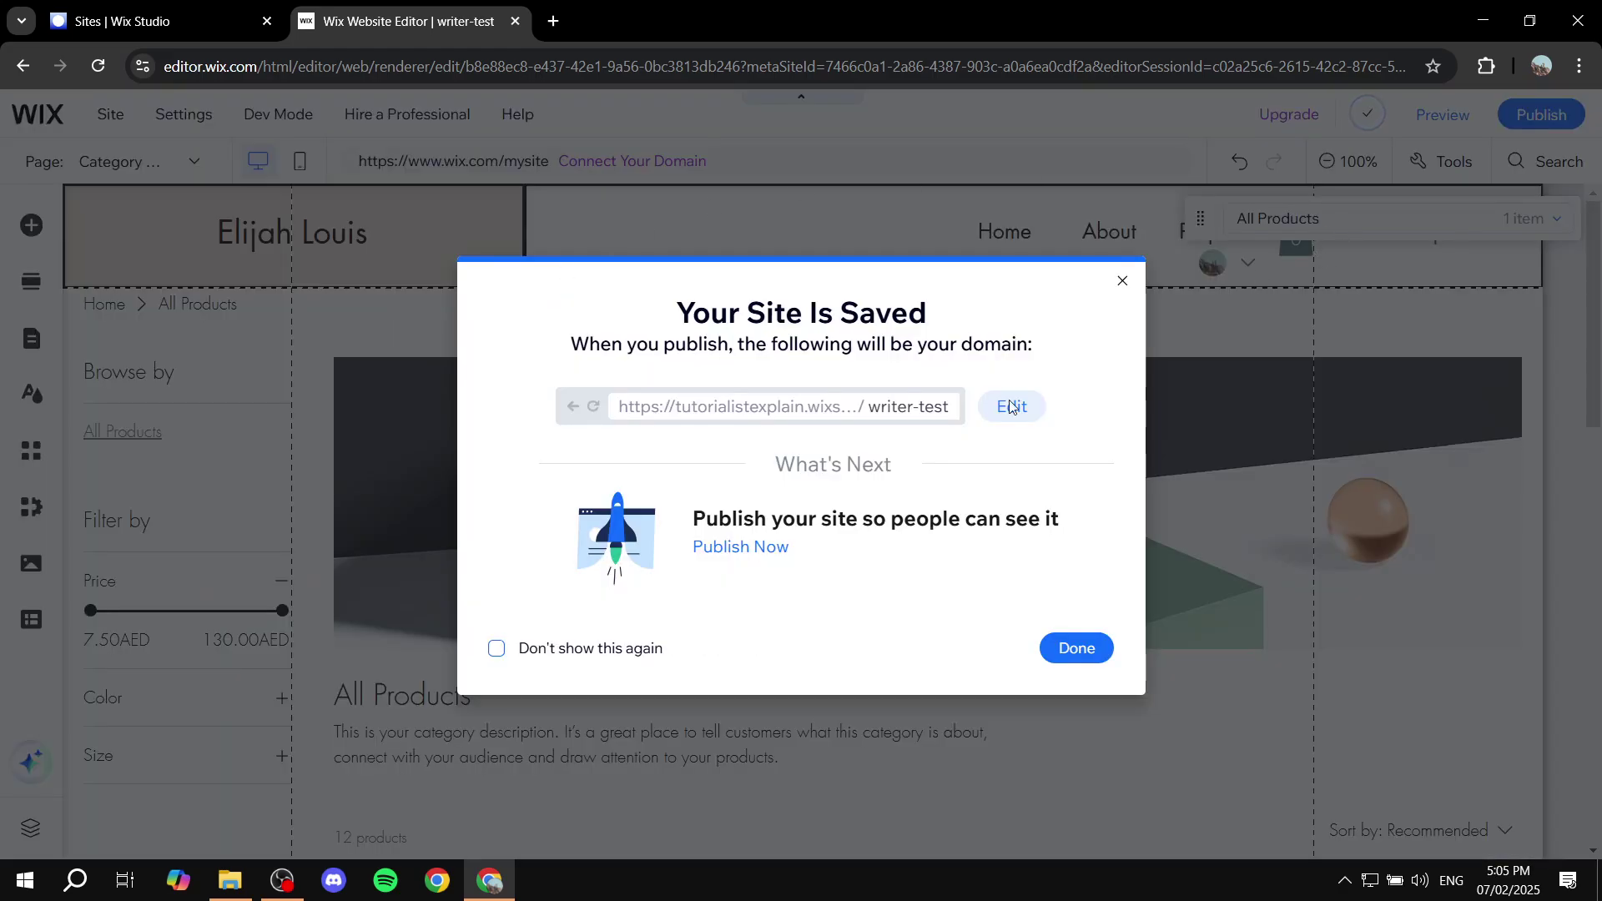
click(1058, 653)
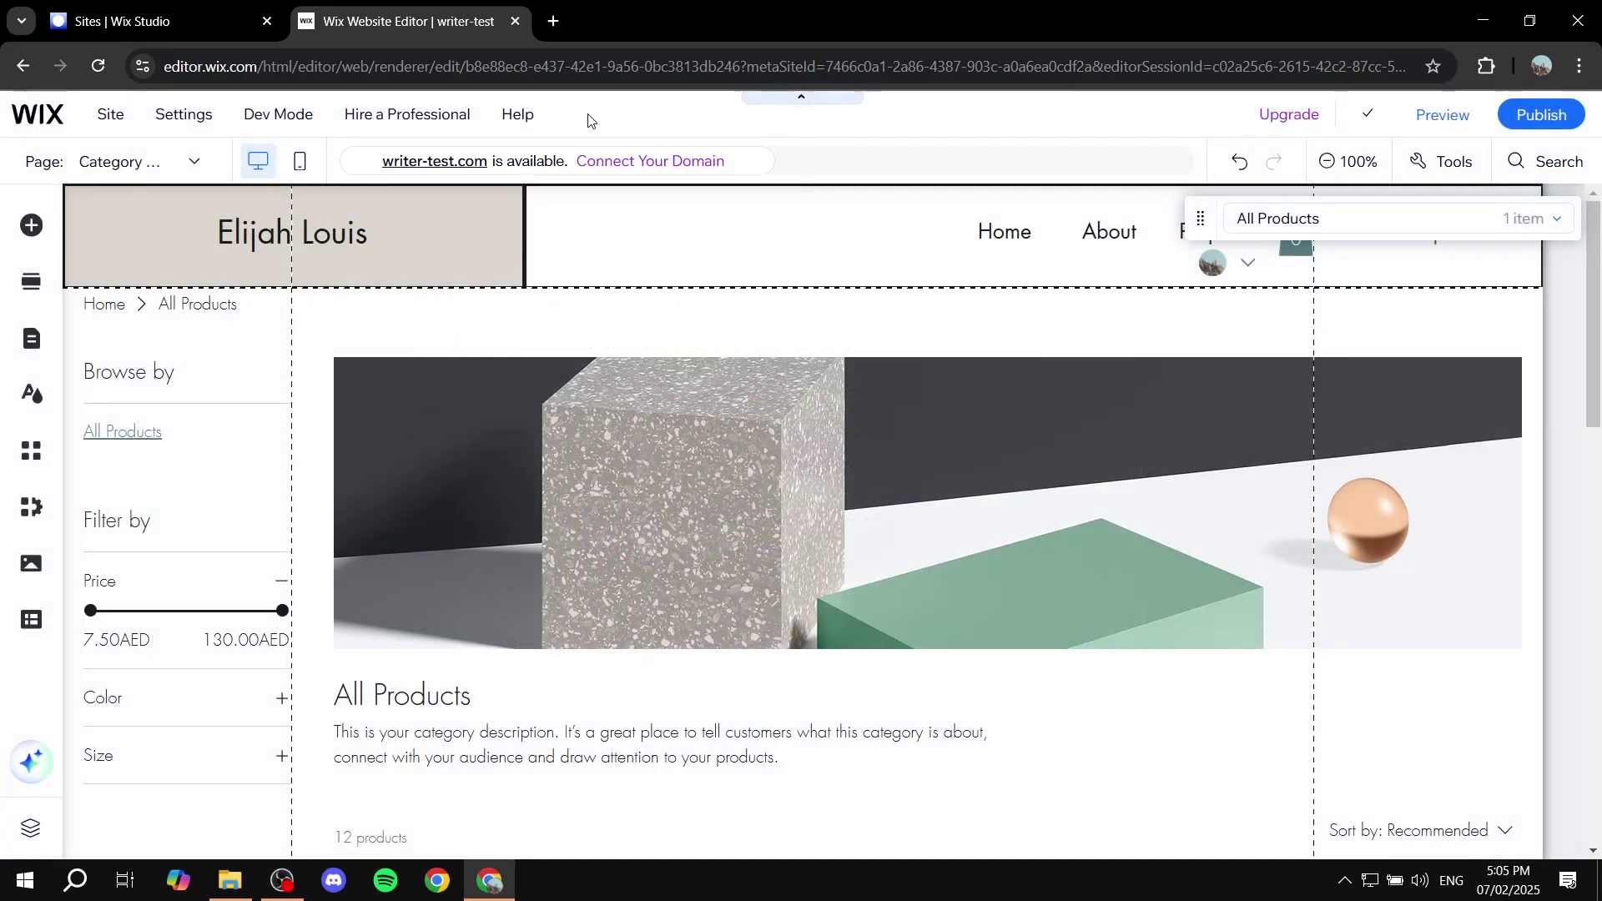
click(513, 22)
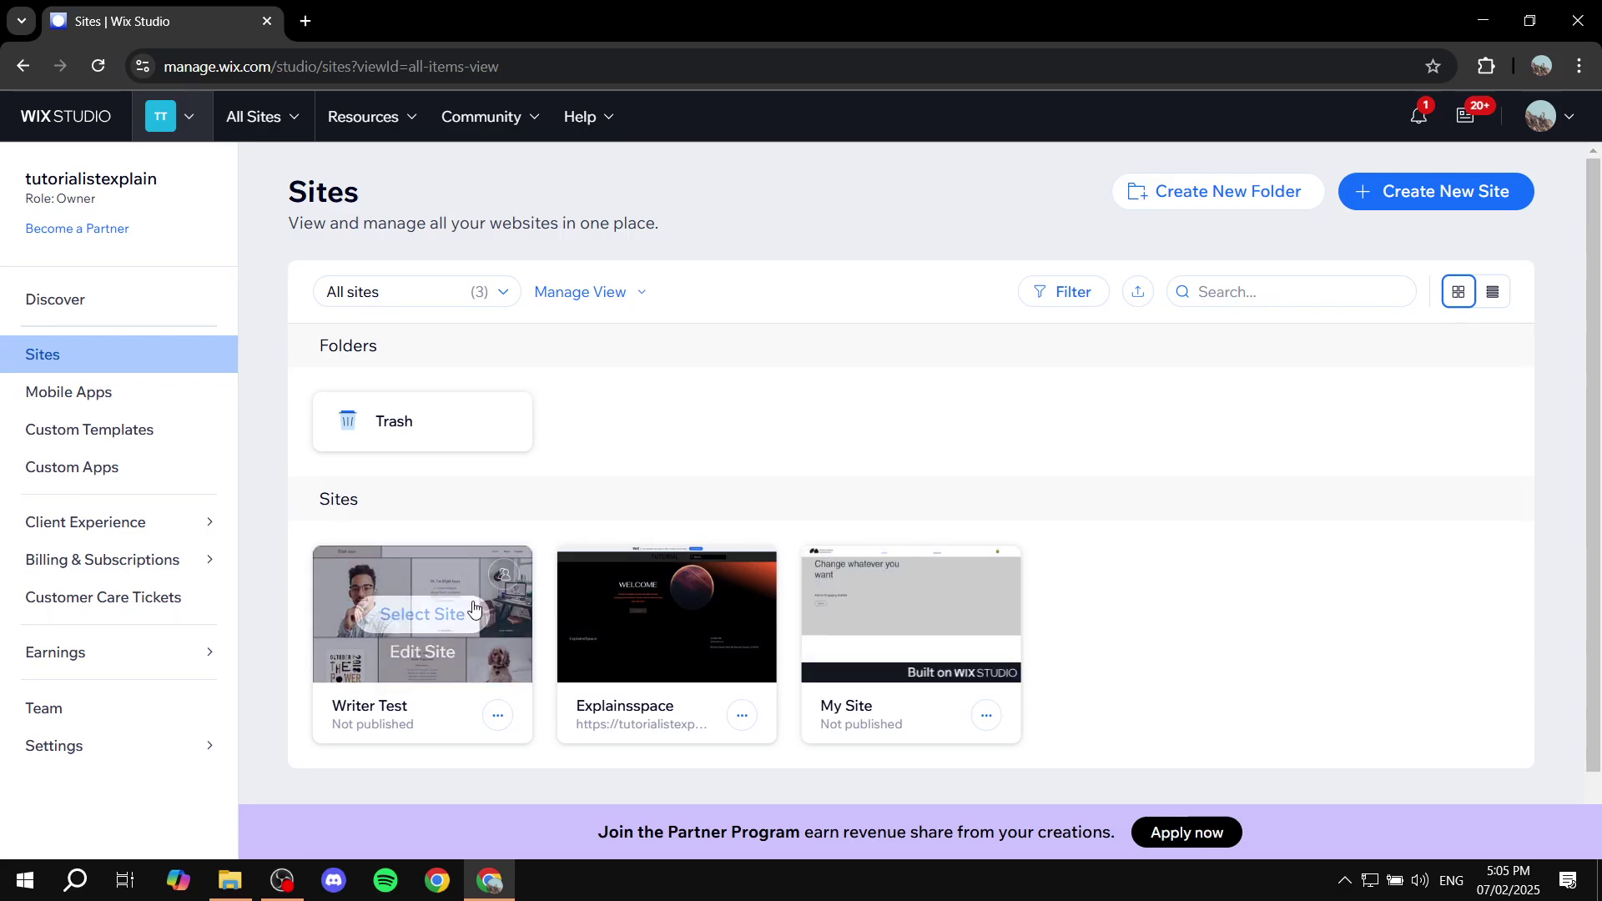
Step: Open the Writer Test site dashboard and its Catalog's Store Products list
click(366, 606)
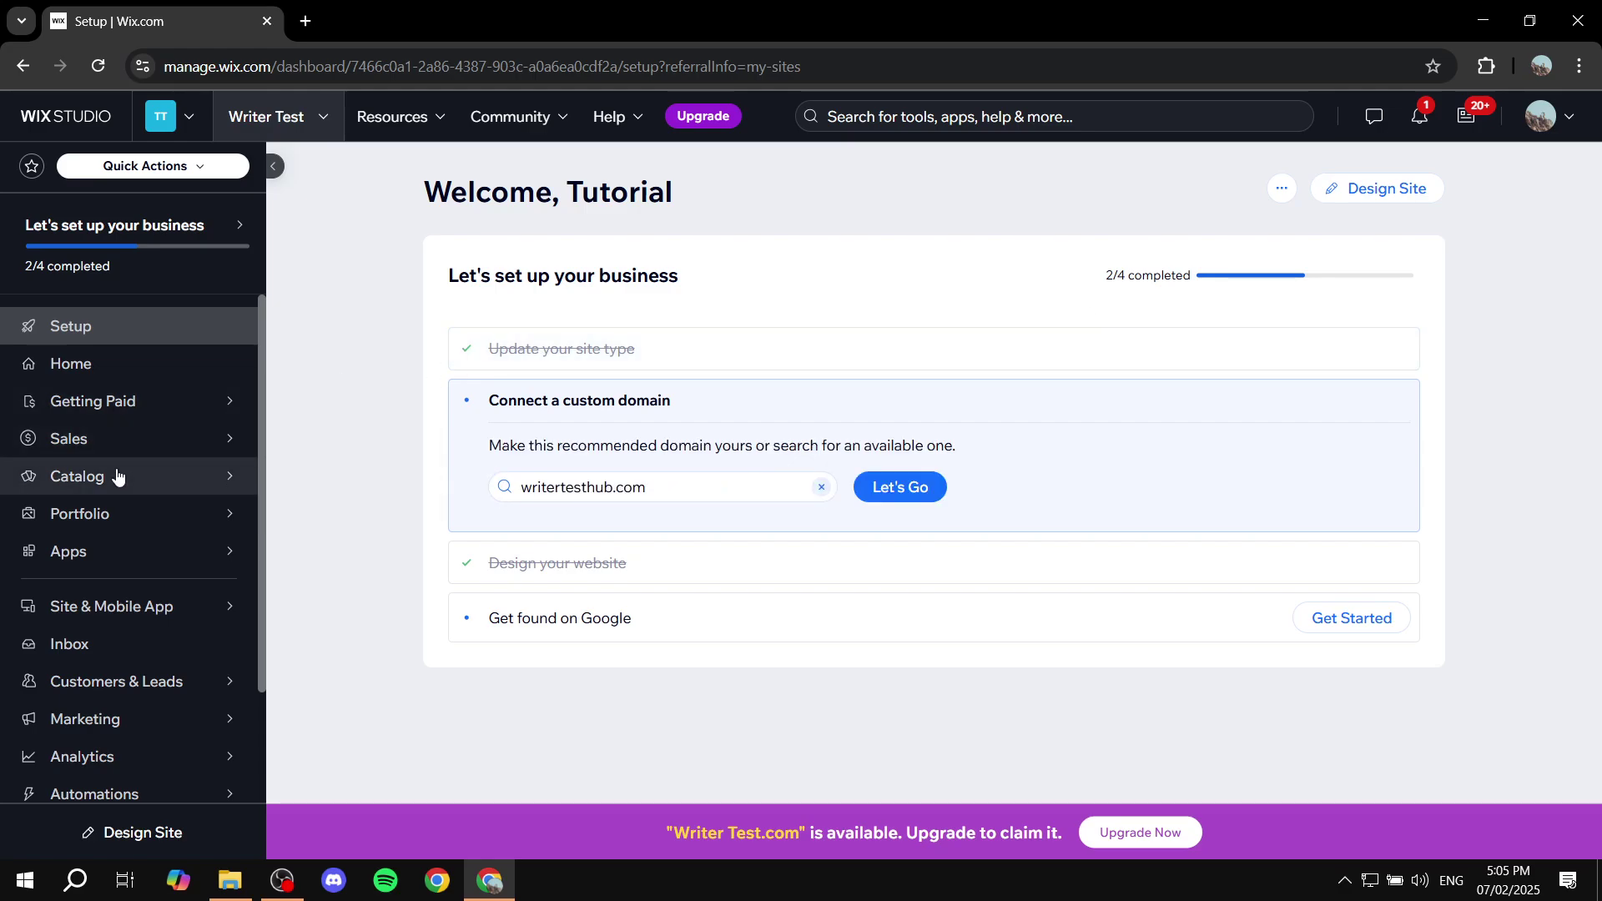
mouse_move(143, 472)
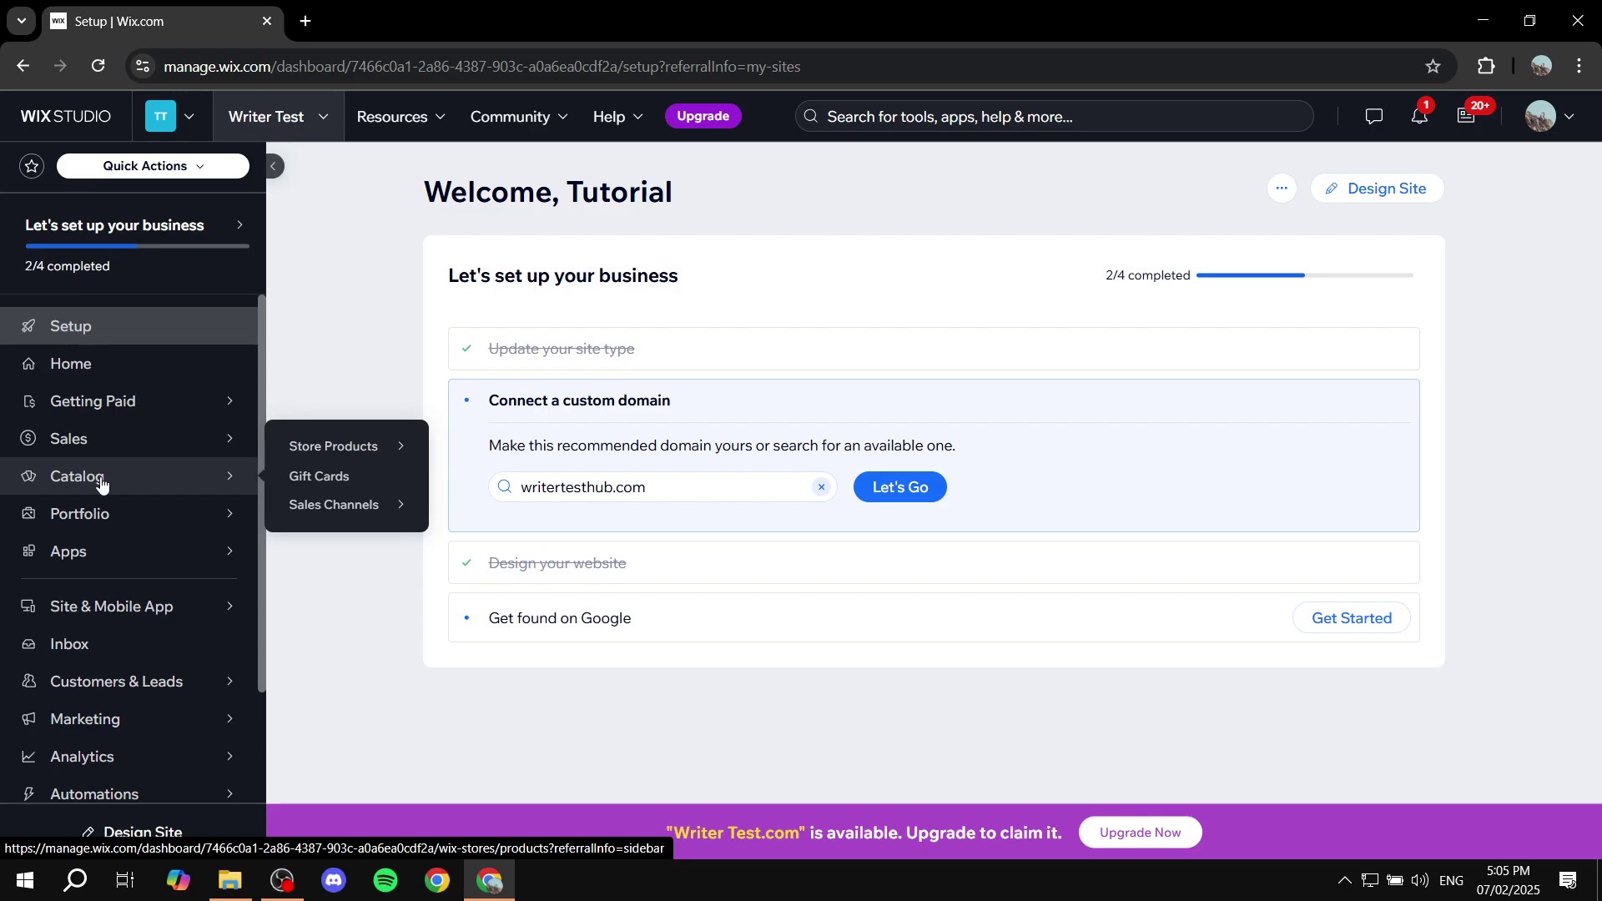
click(148, 480)
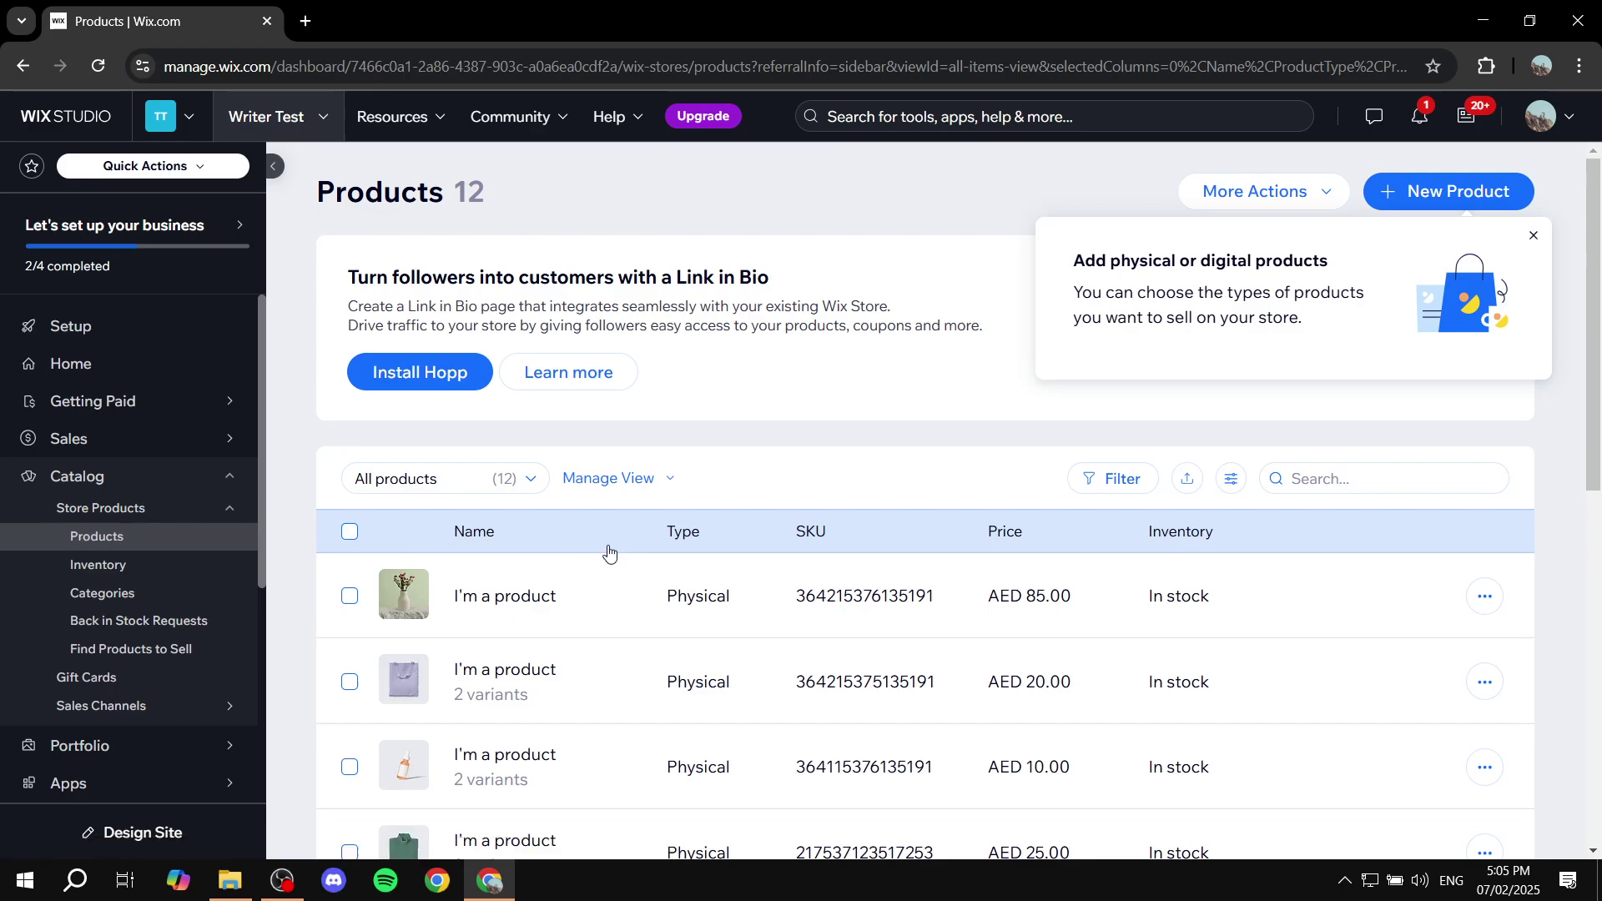
scroll(584, 551, down, 4)
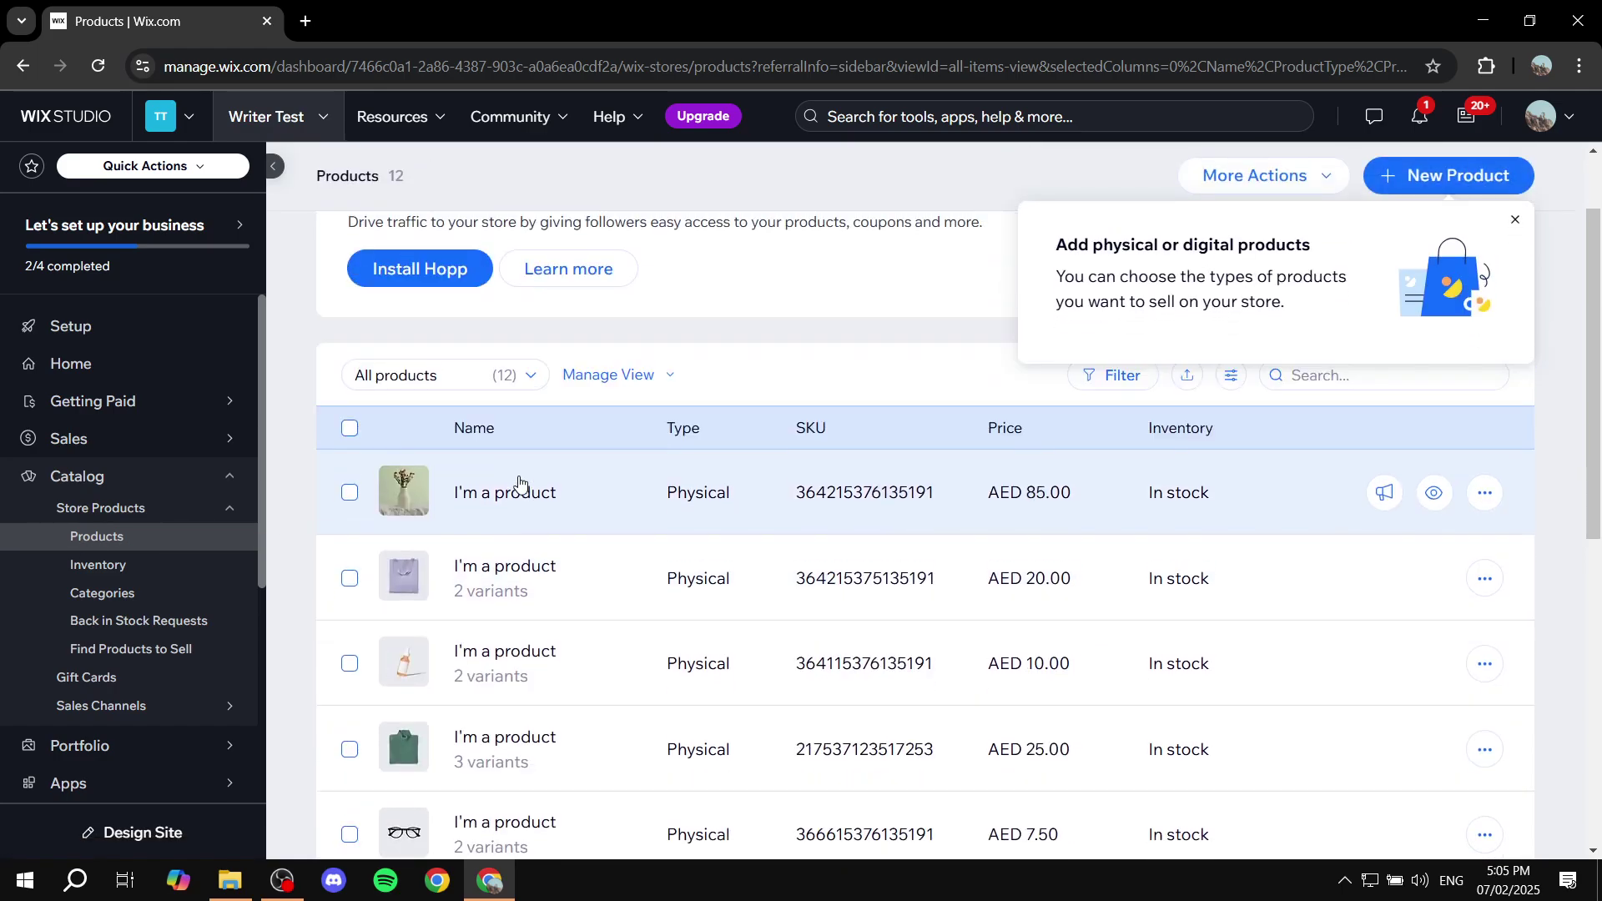
scroll(516, 490, down, 5)
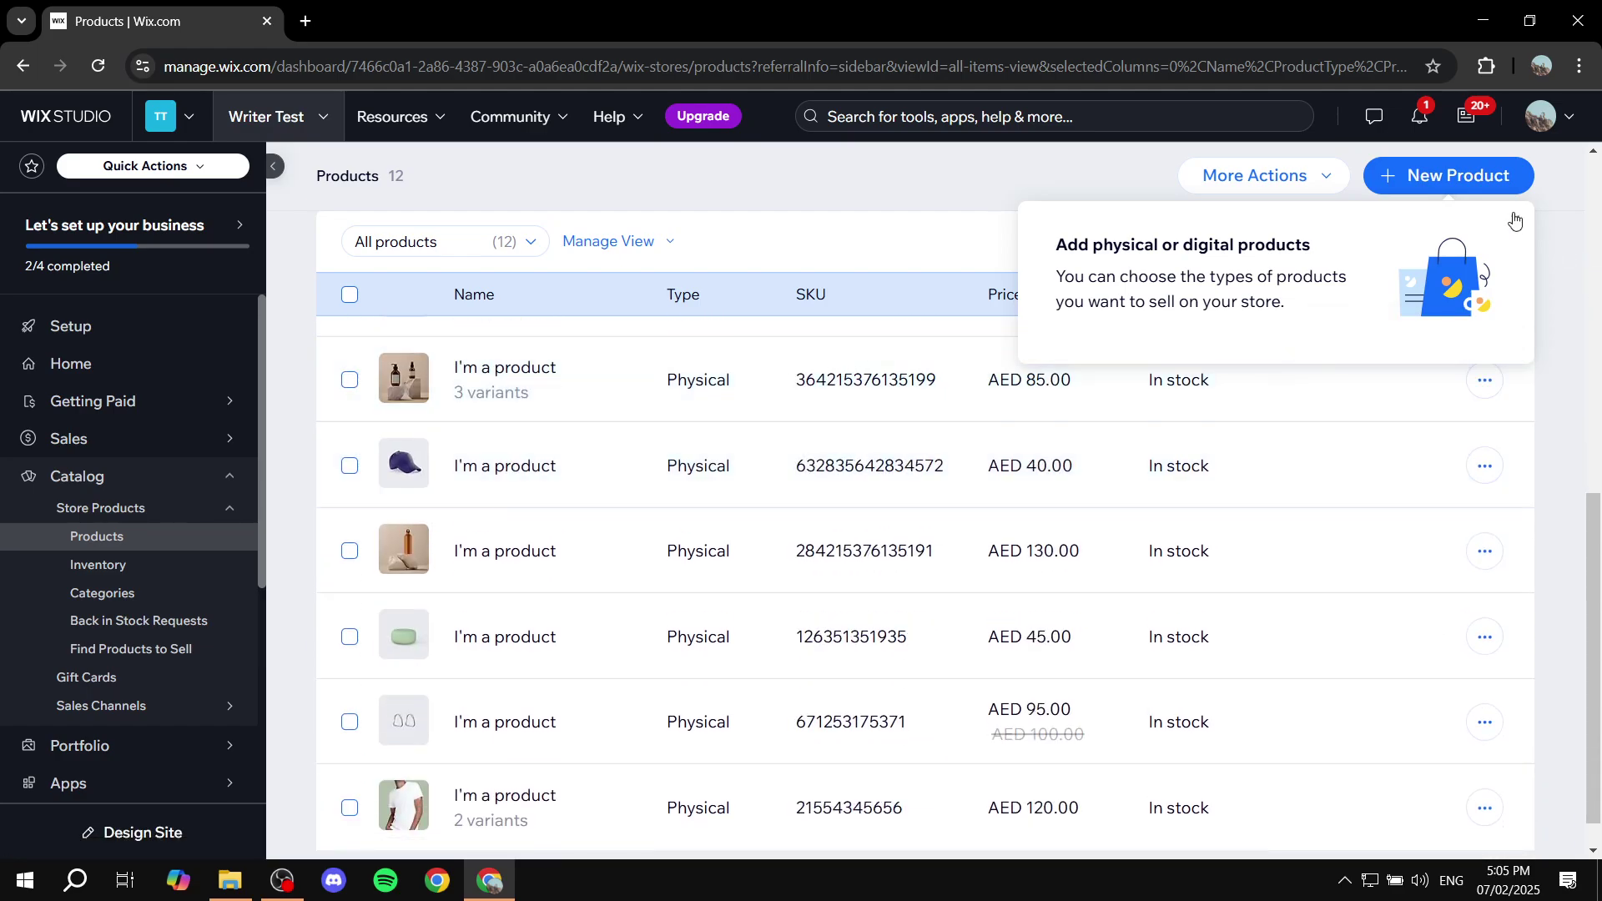
scroll(673, 734, down, 1)
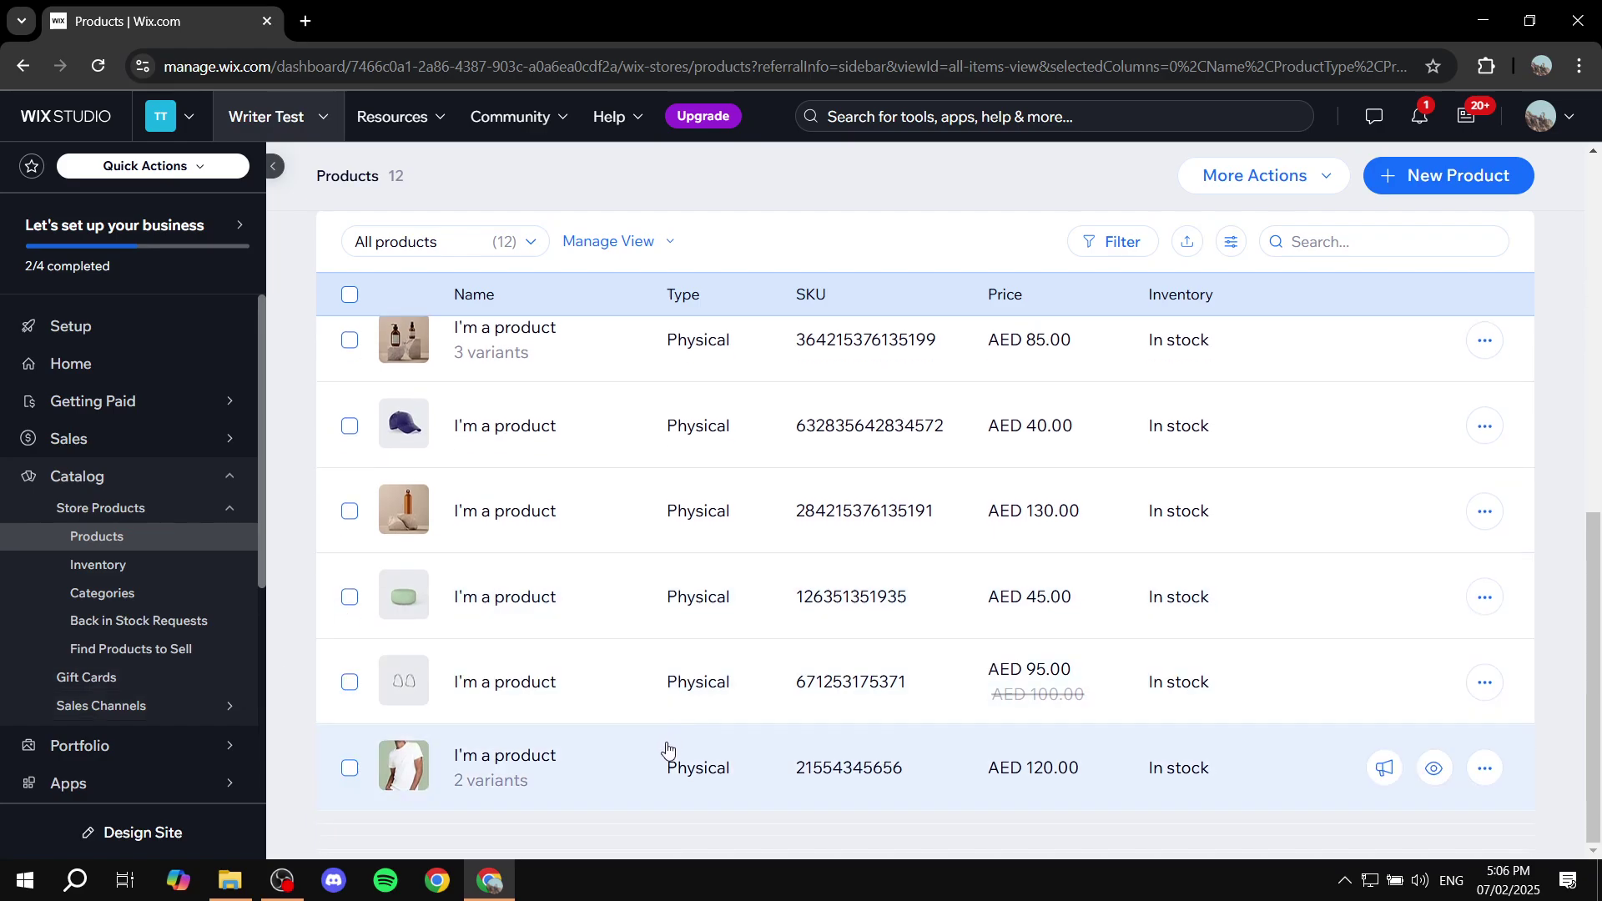
scroll(450, 575, up, 6)
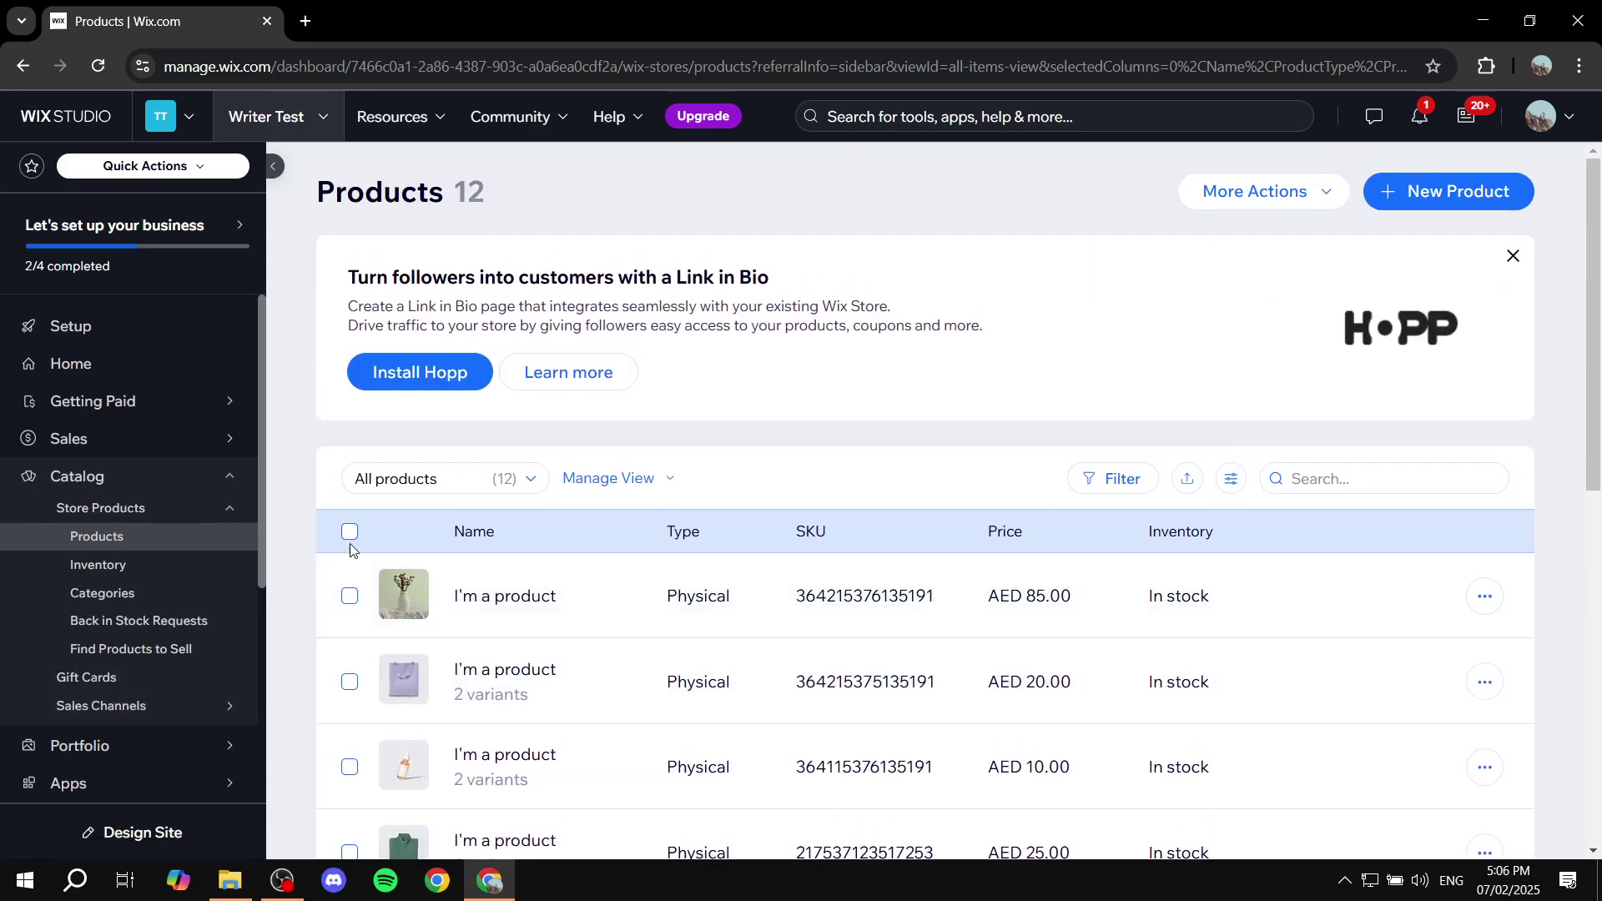
click(350, 531)
click(349, 532)
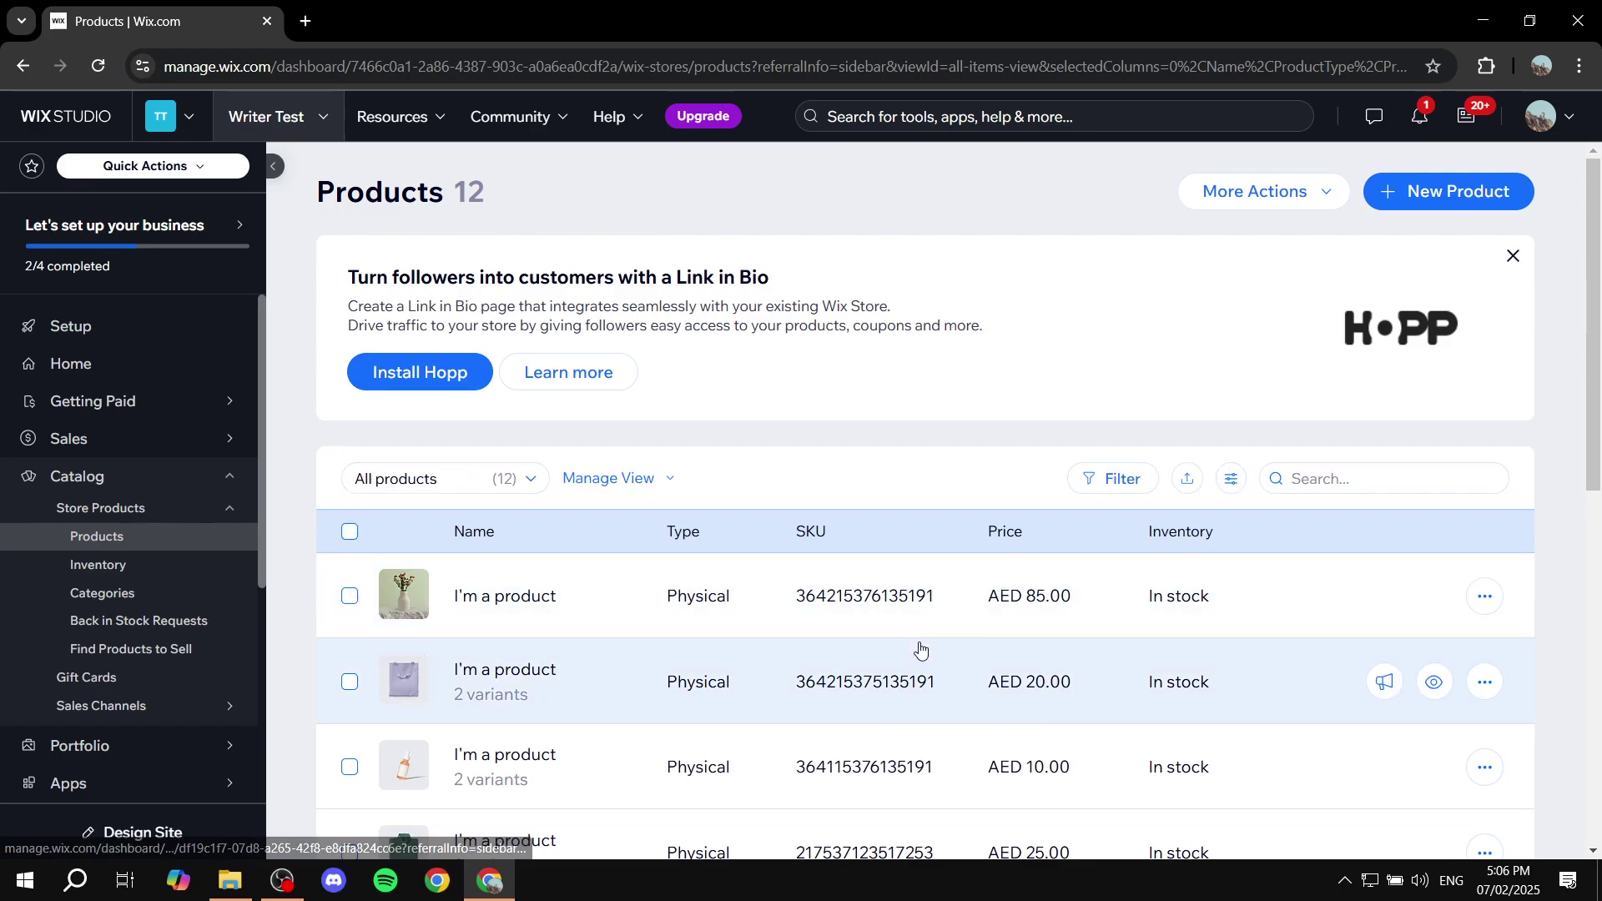
scroll(920, 650, down, 9)
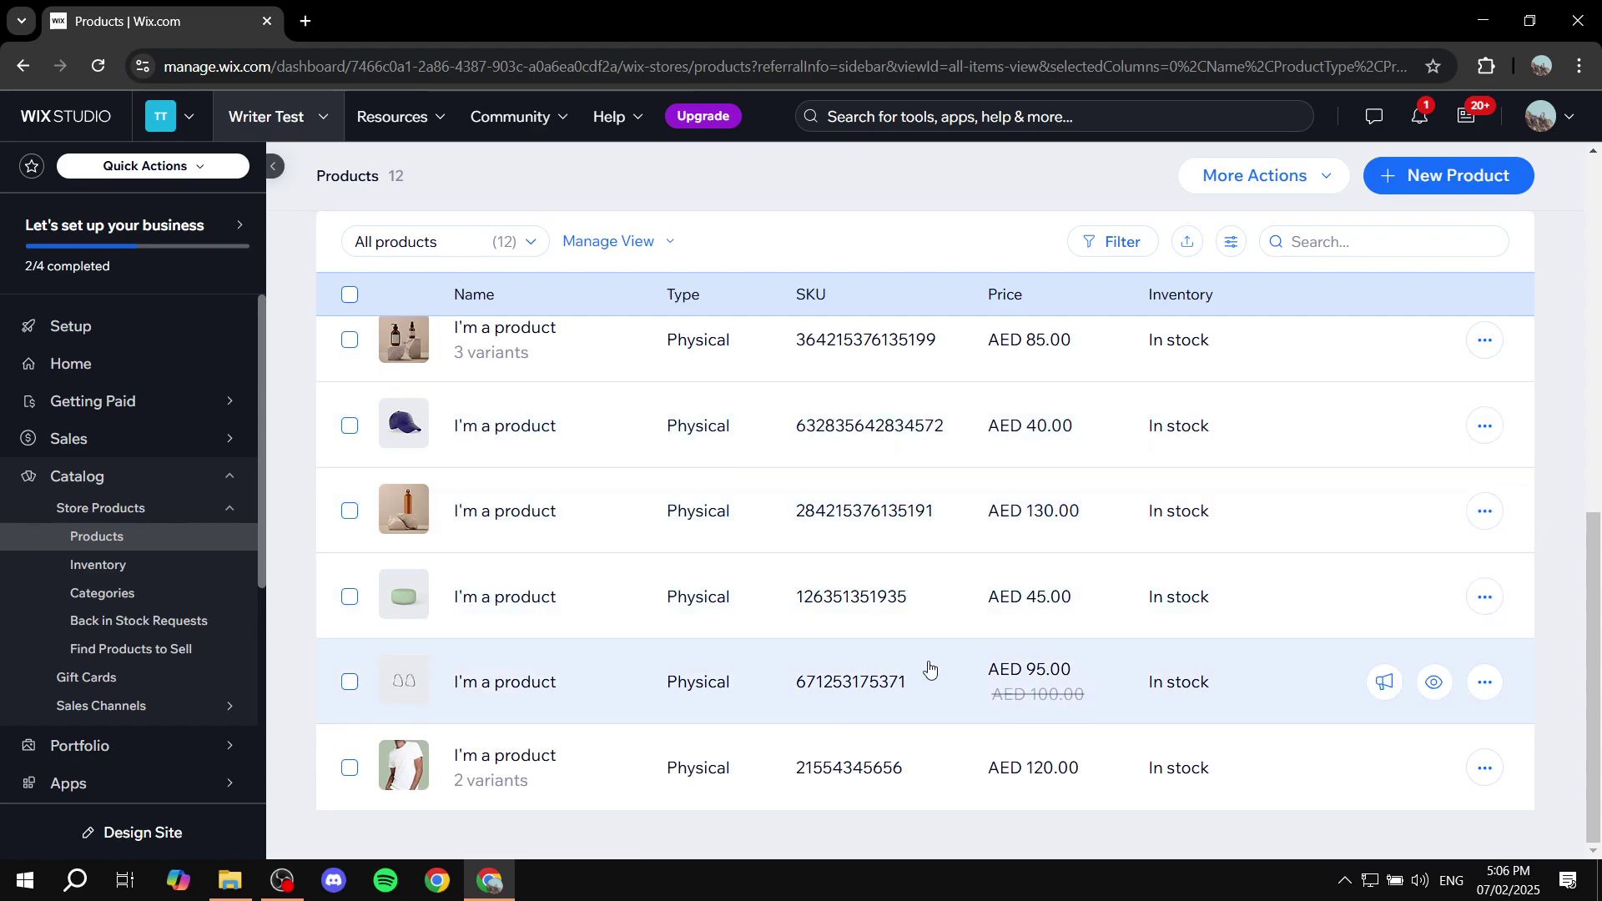
scroll(930, 668, up, 9)
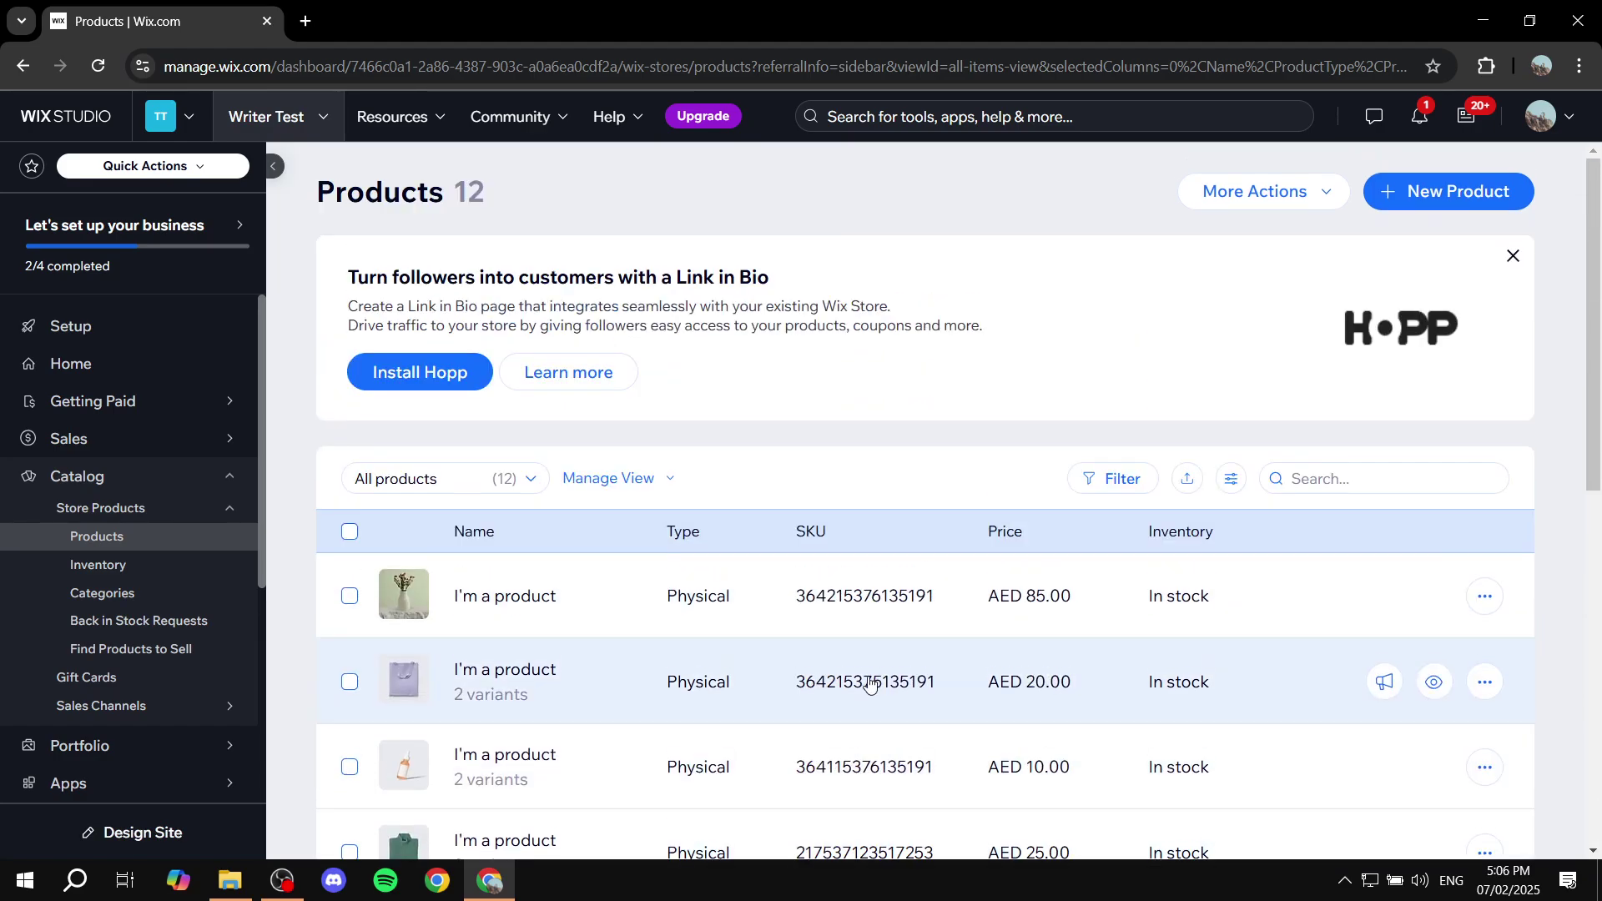
click(349, 534)
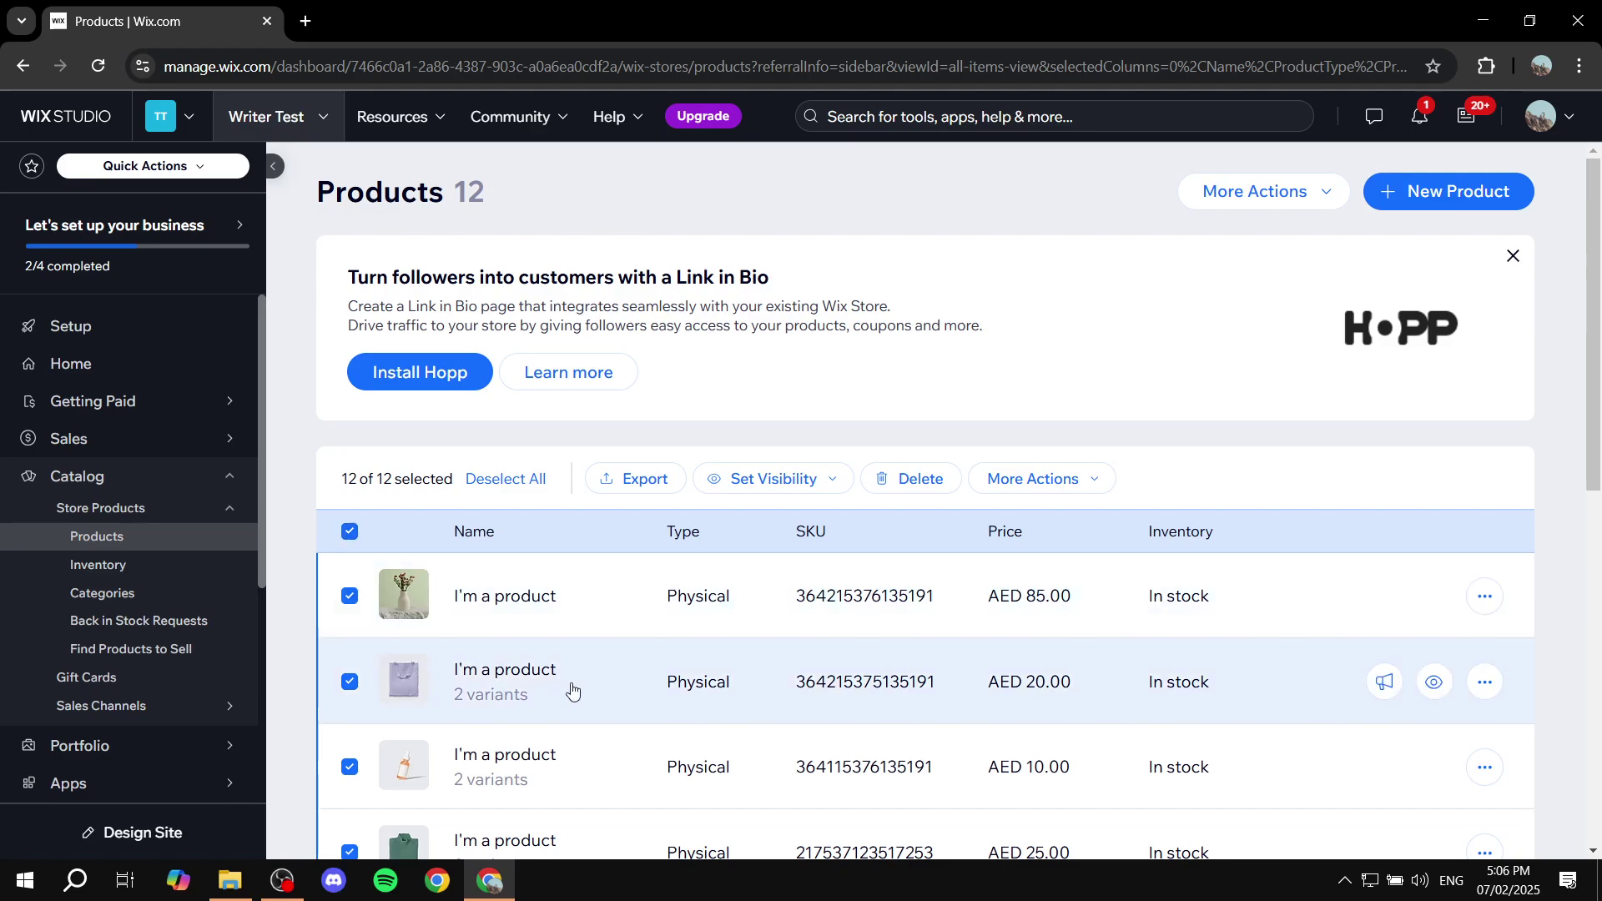
click(349, 597)
click(351, 693)
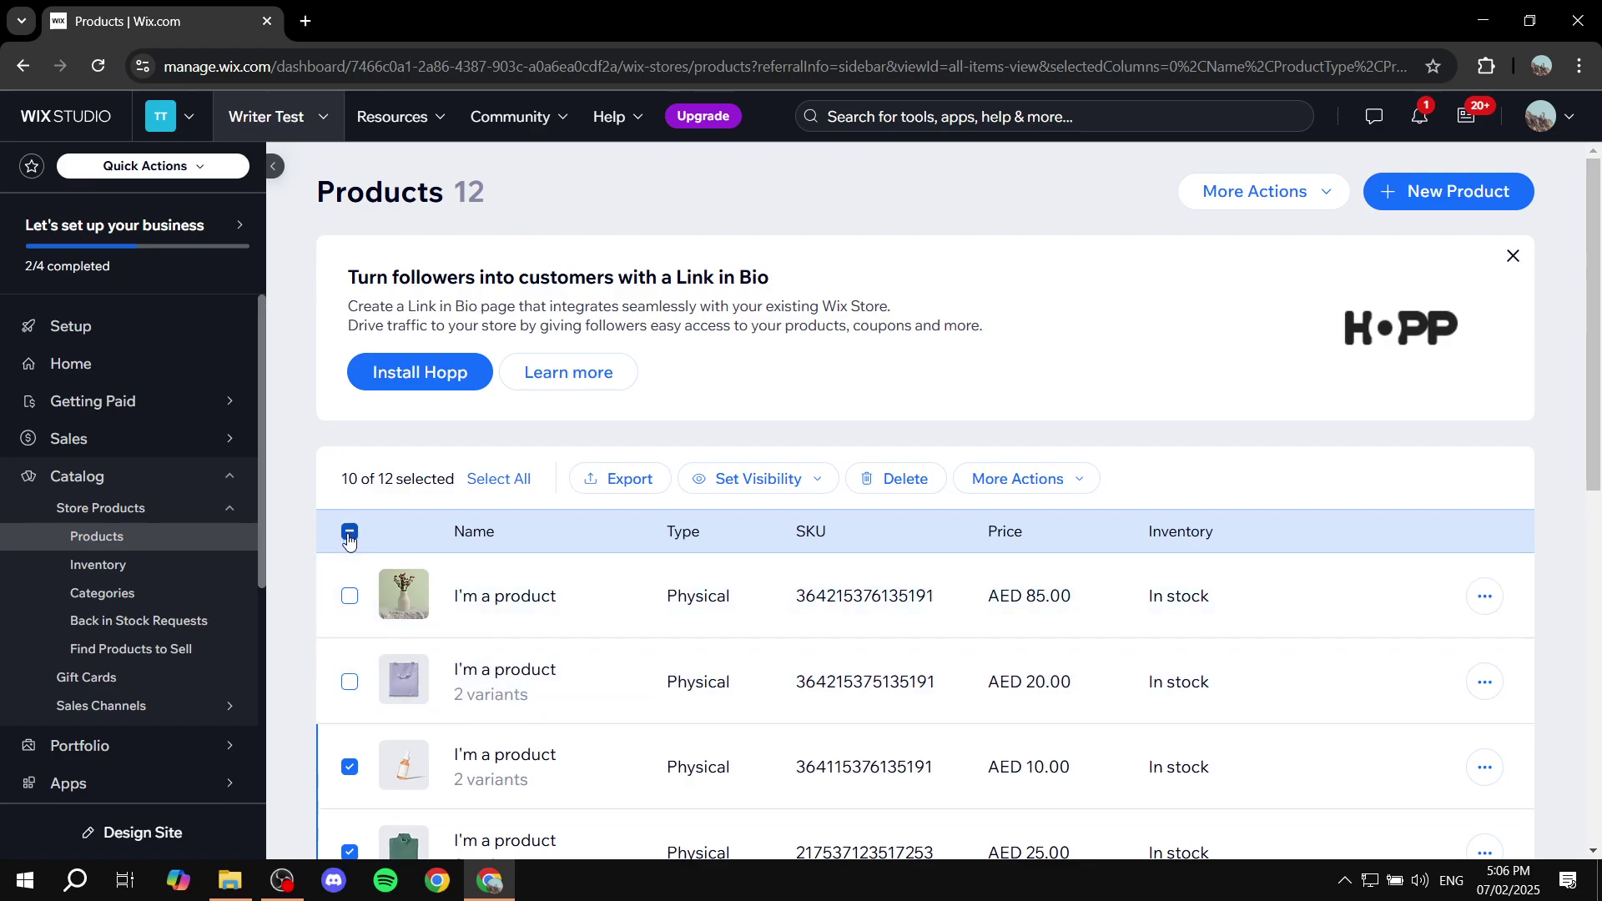
click(353, 536)
click(352, 536)
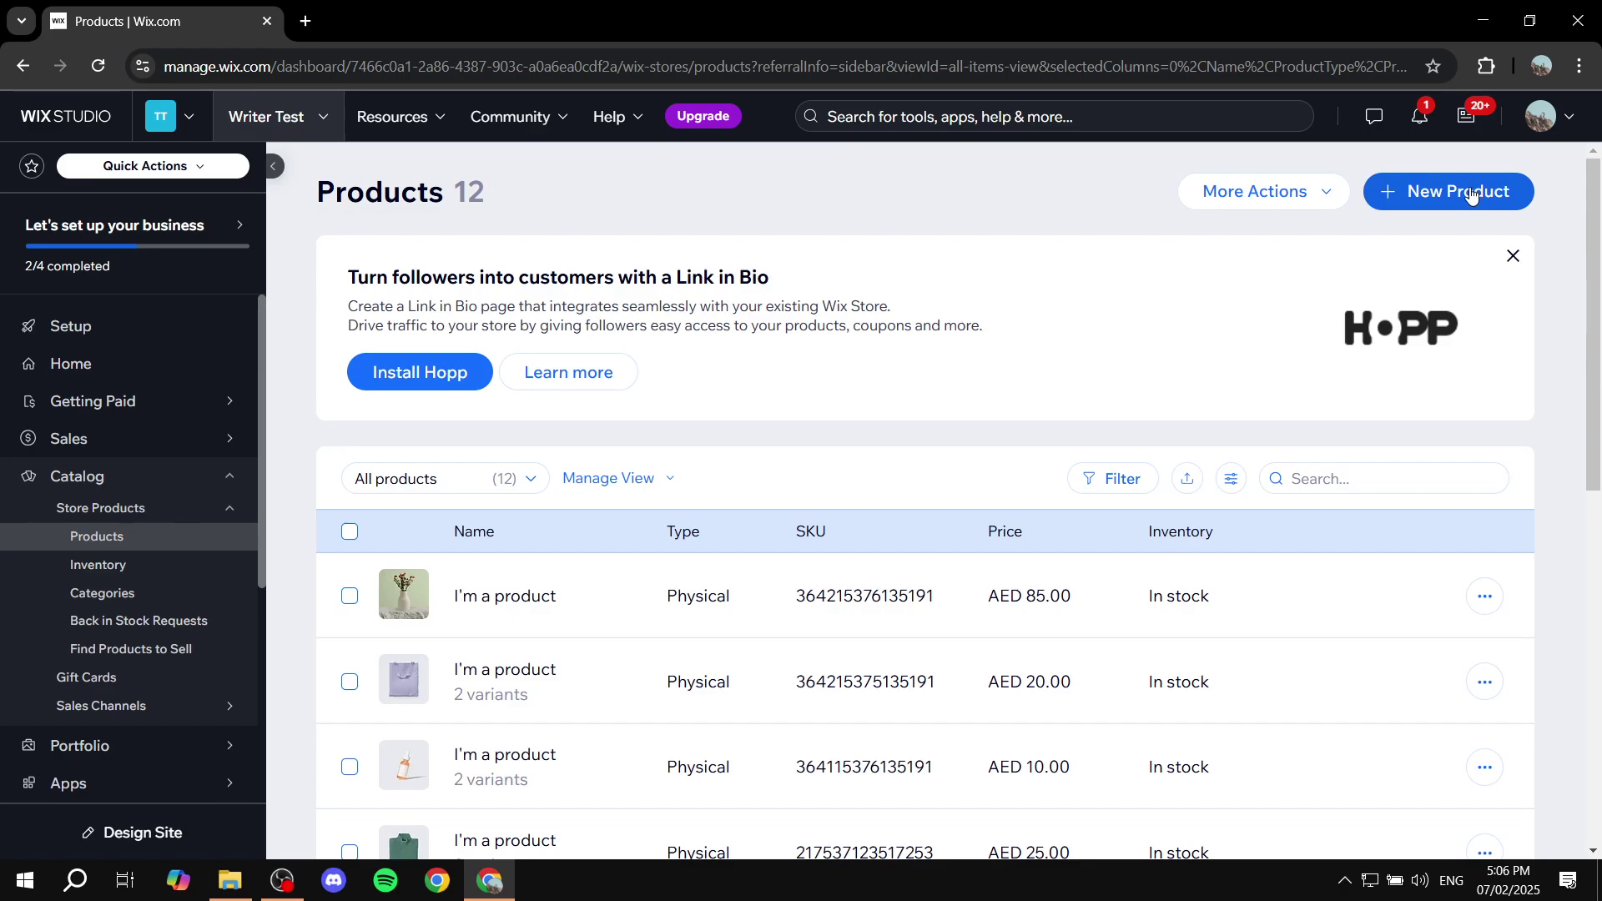
Step: Create a new Digital file product named 'Test Product 1'
click(1471, 194)
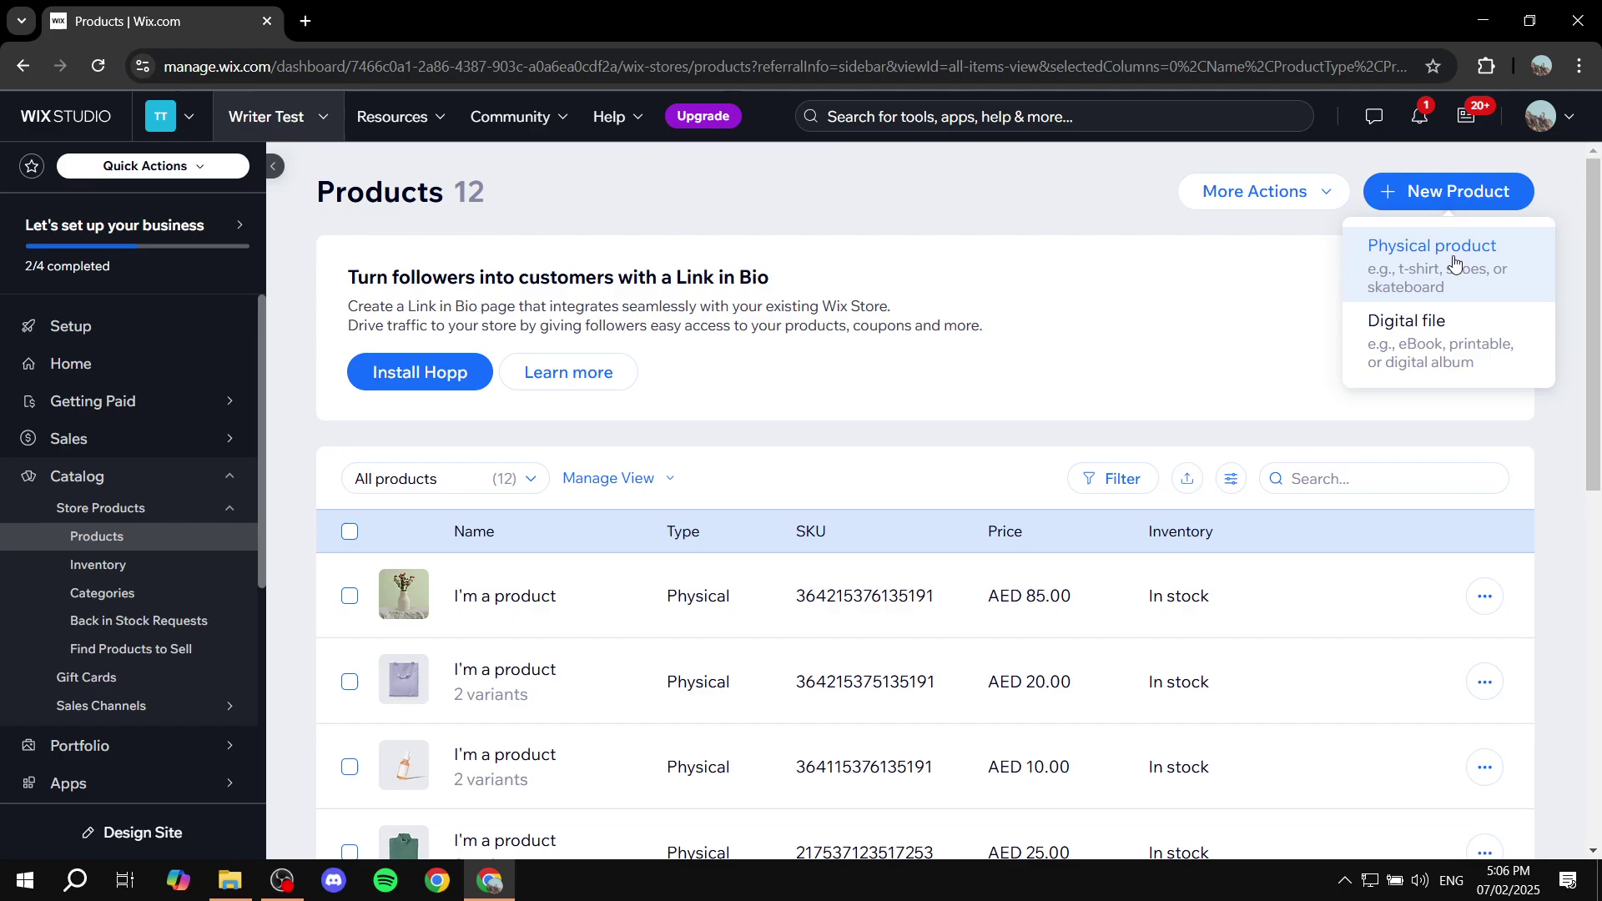
click(1436, 337)
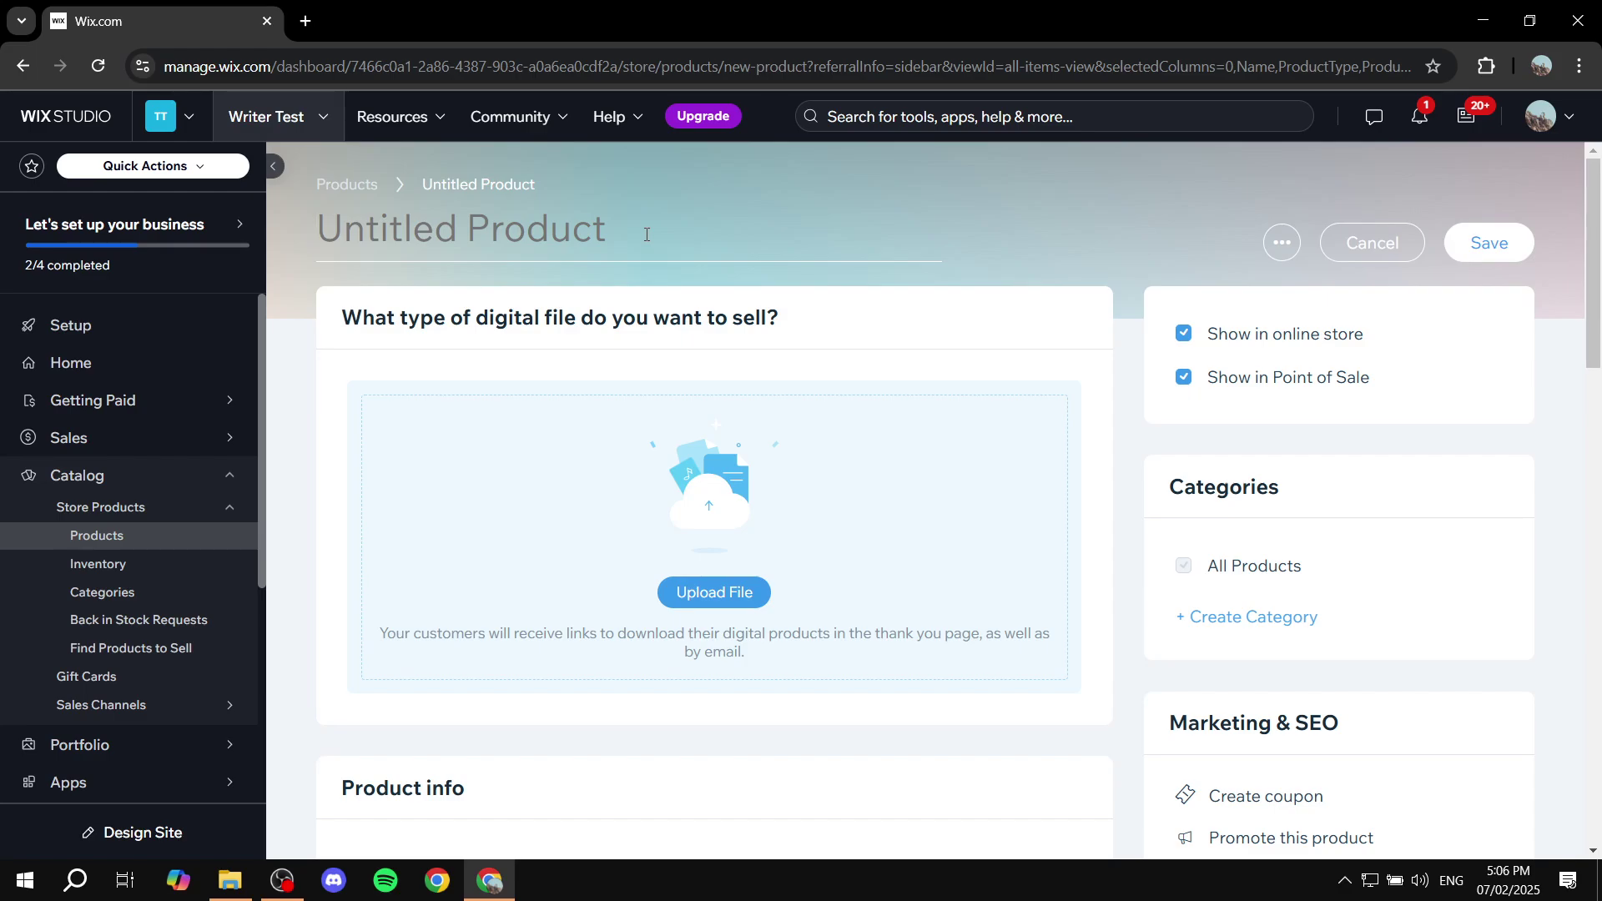
text(Test Pr)
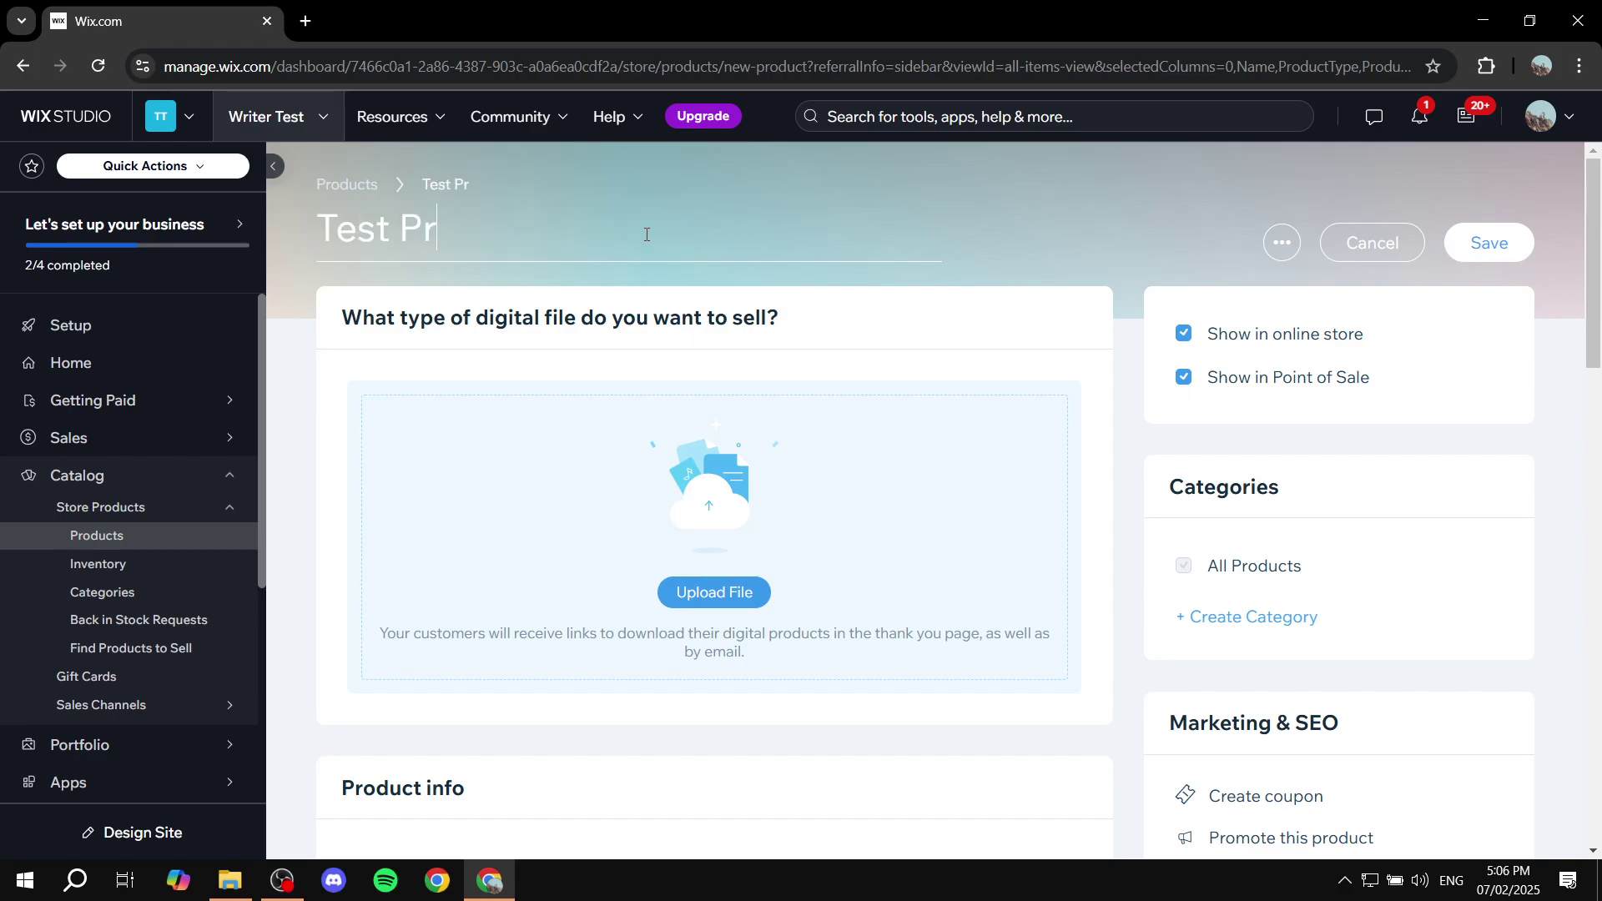
text(oduct 1)
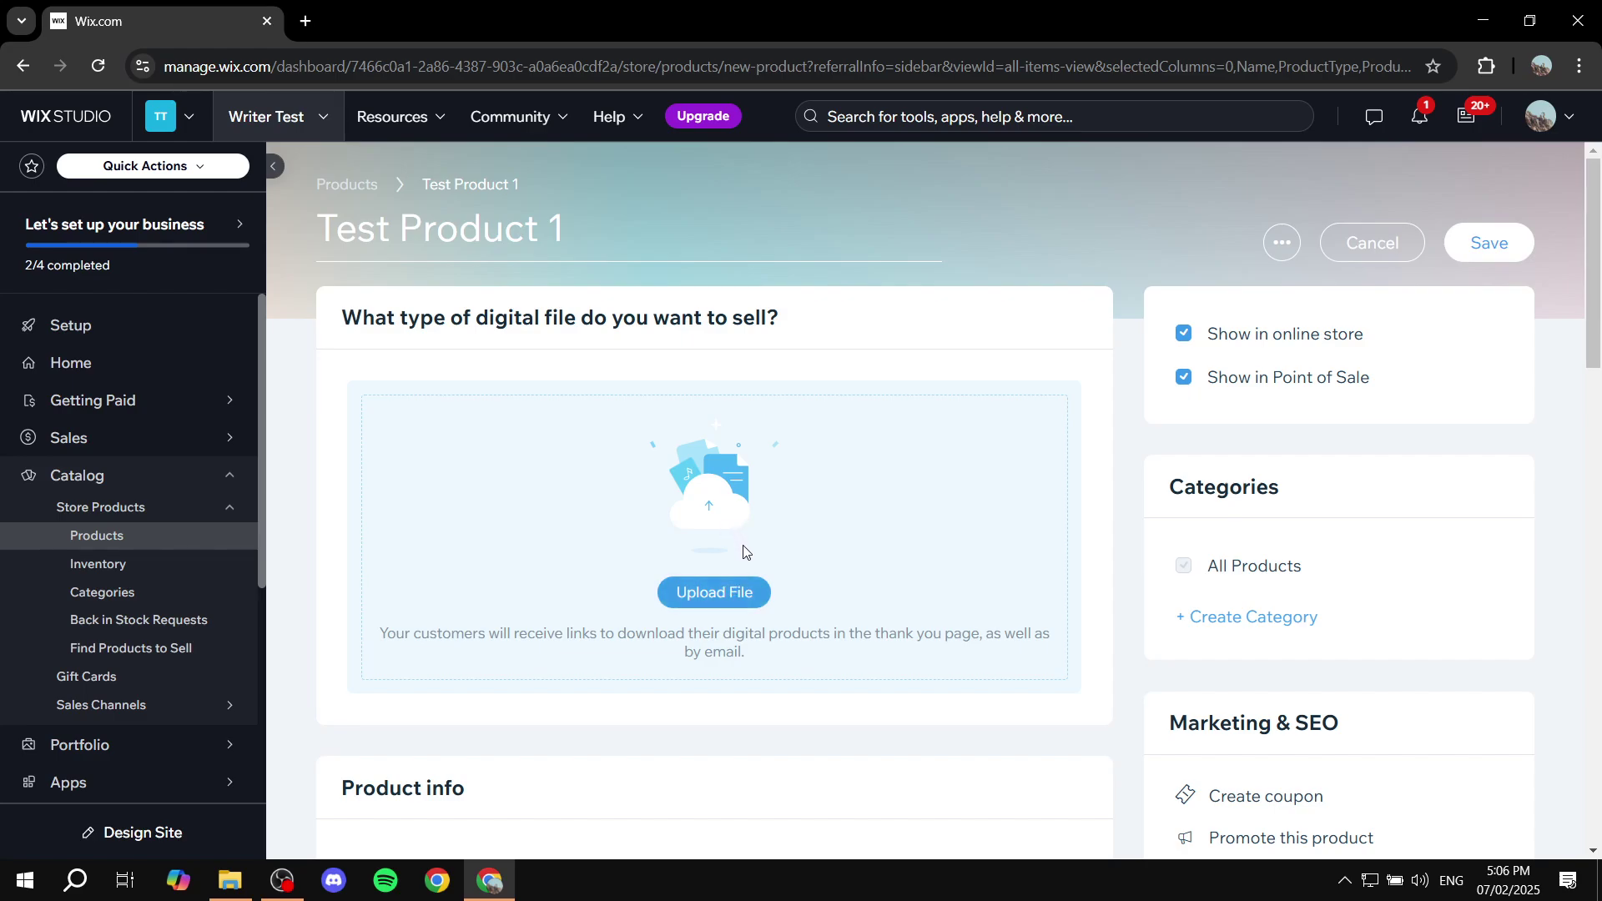
Step: Upload Tutorial WBG.png from the Explainer Media folder and add it as the product file
click(737, 599)
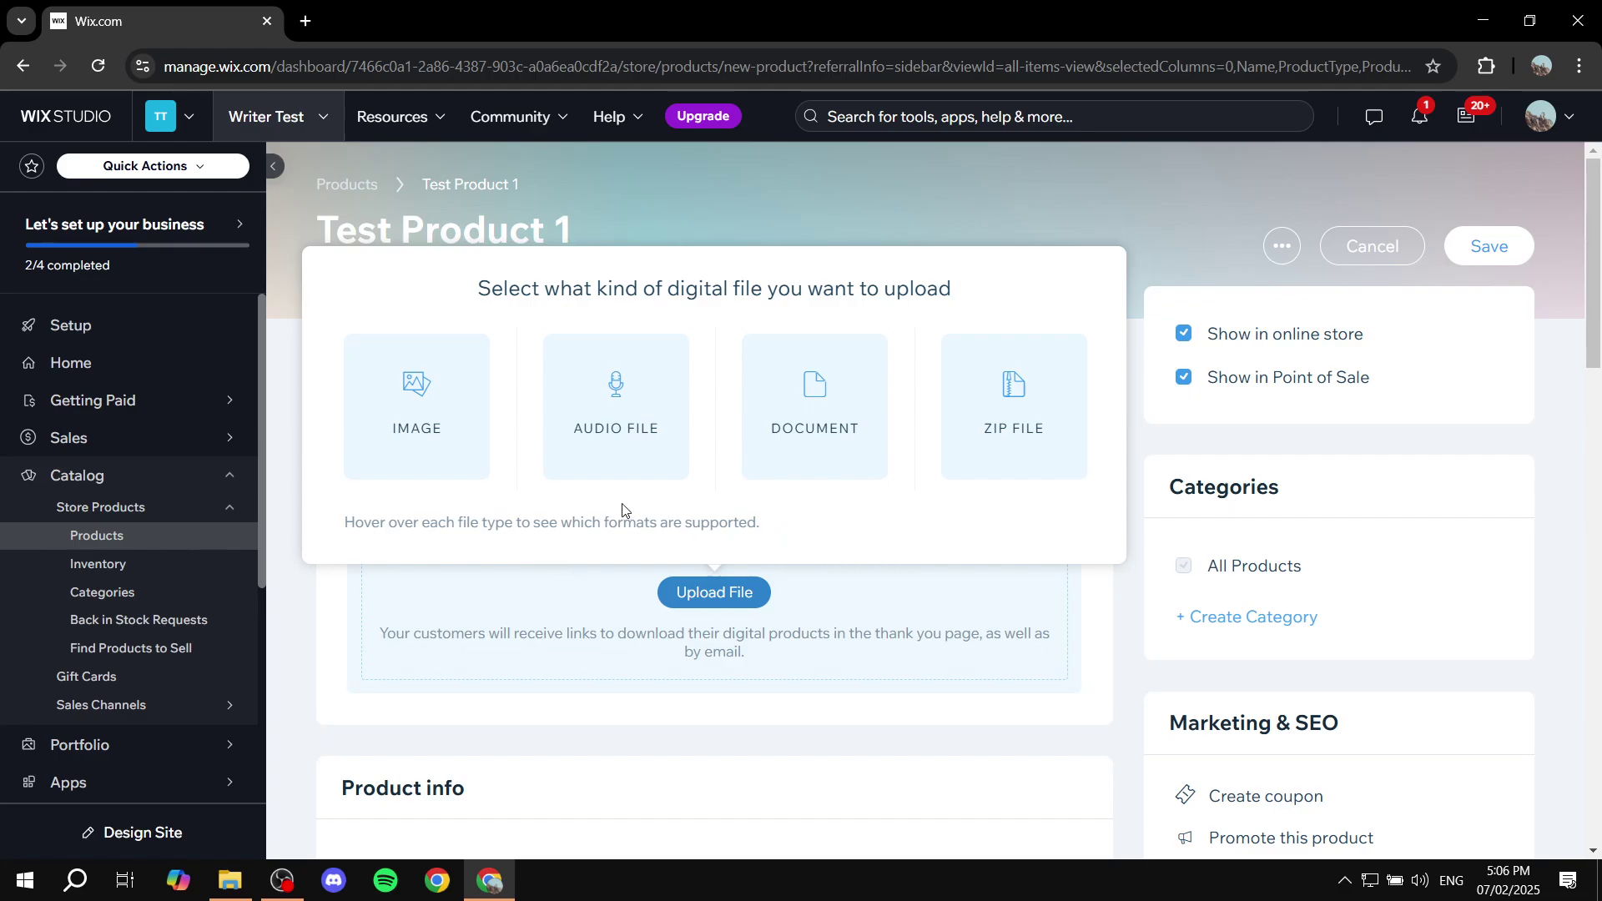
click(430, 416)
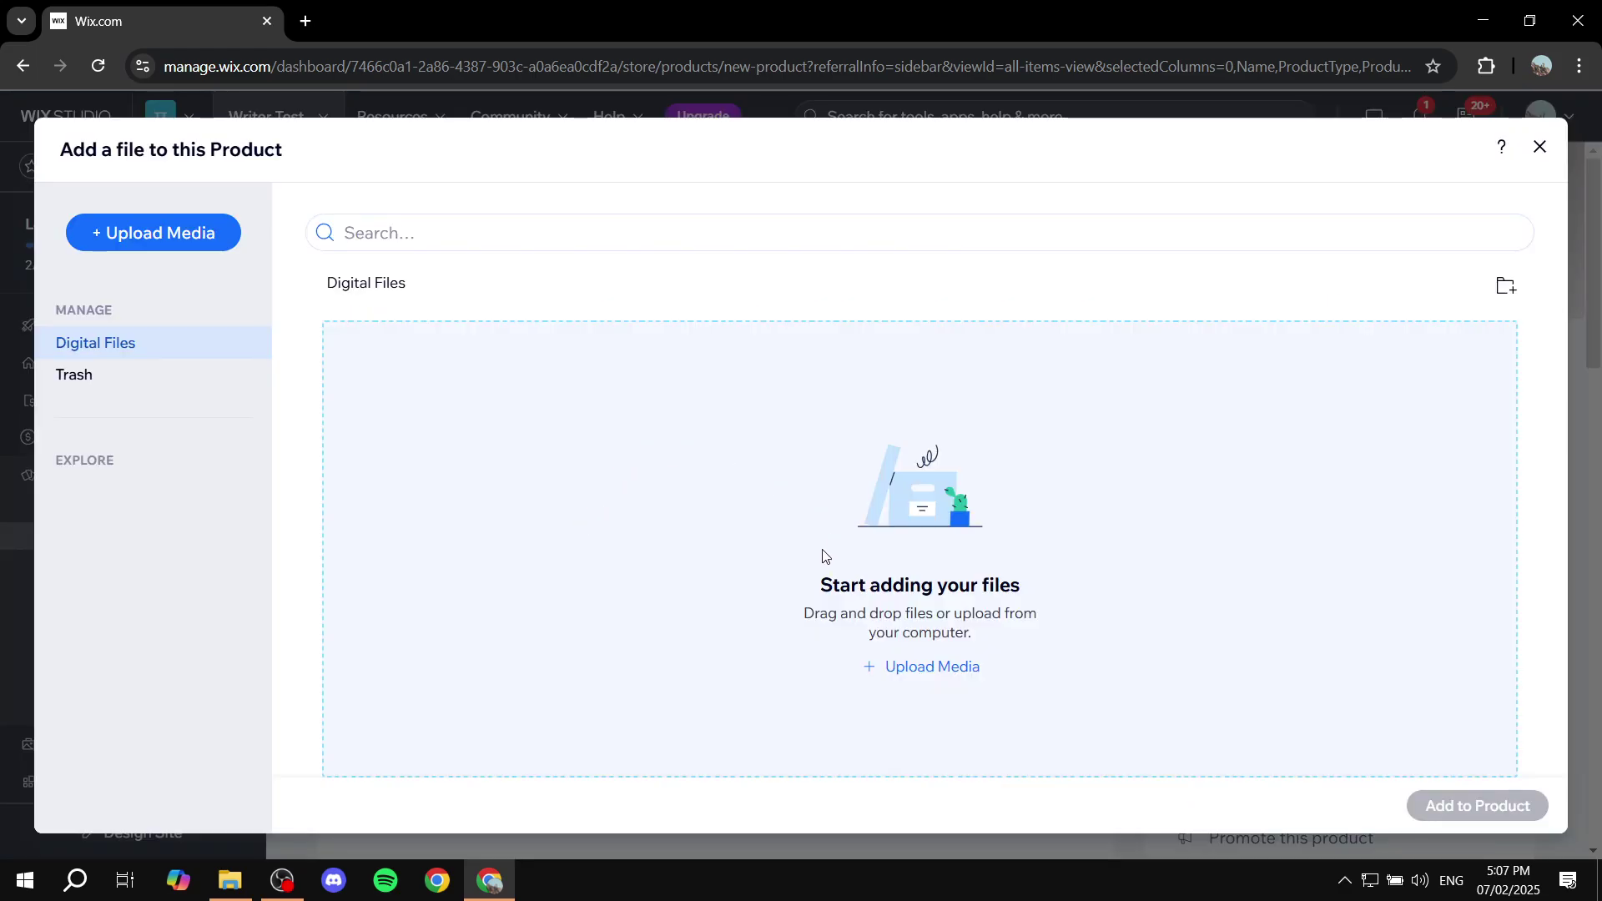
click(908, 666)
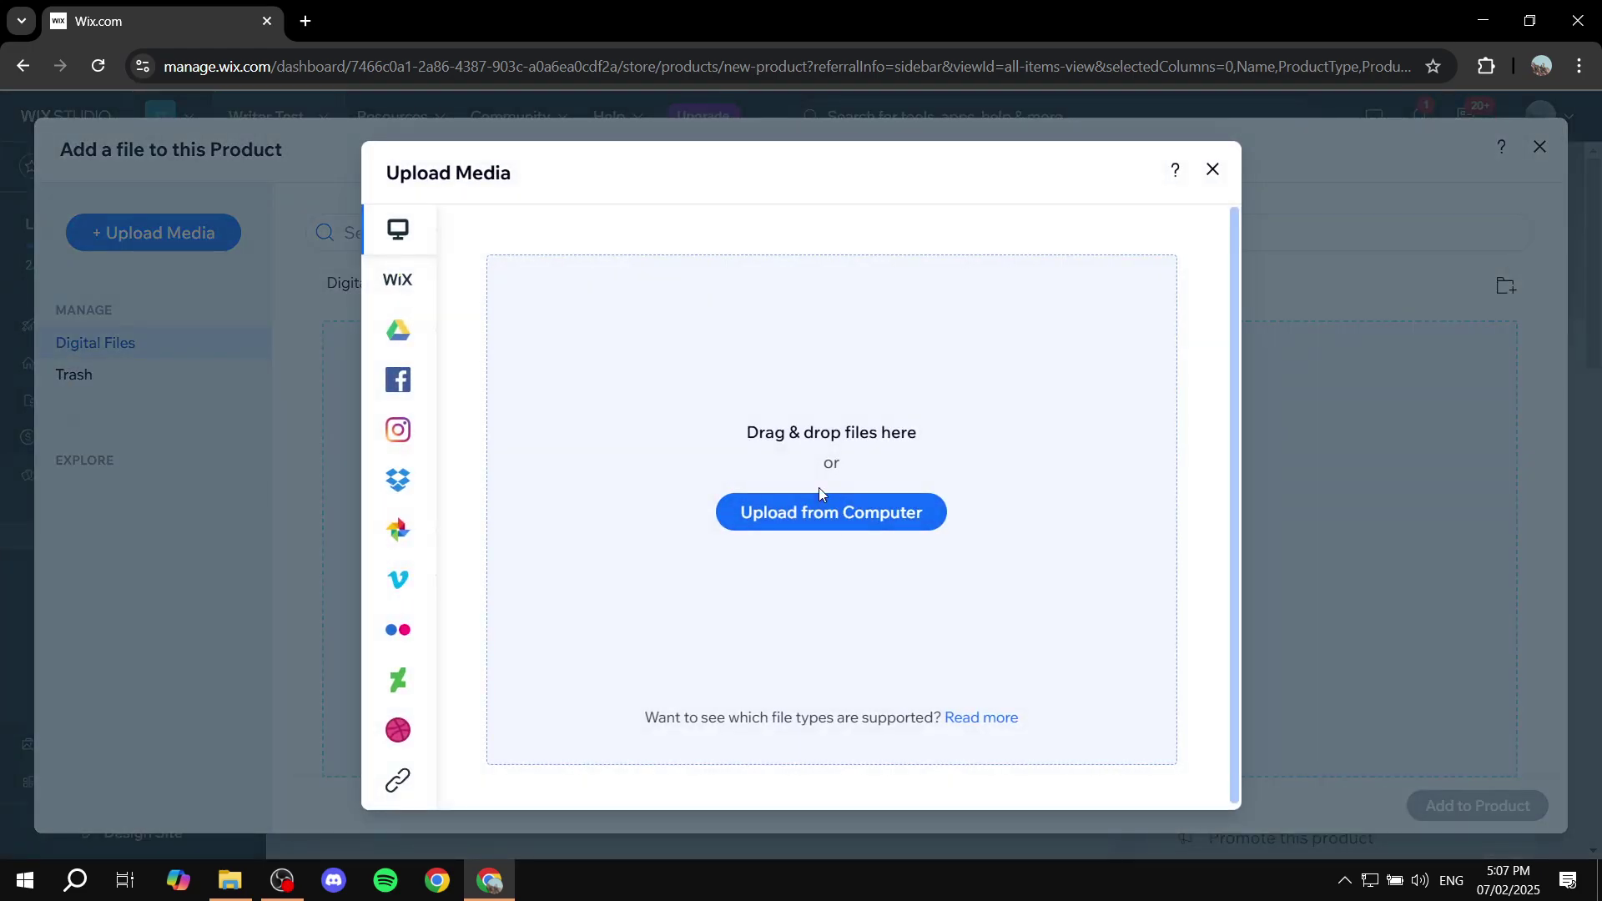
click(818, 512)
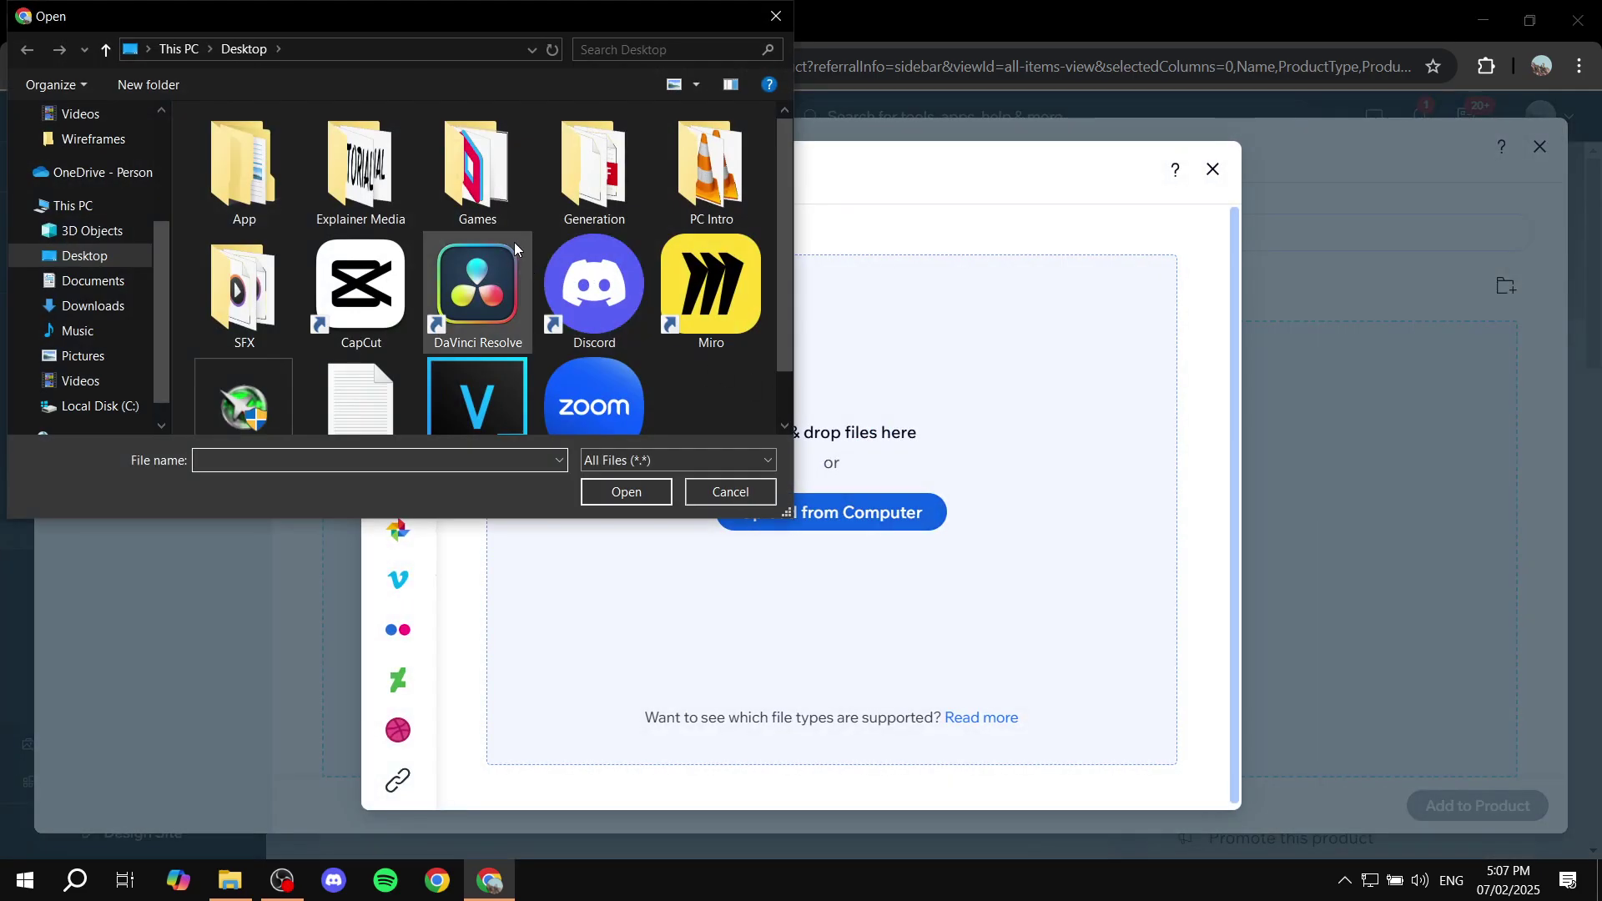
double_click(411, 197)
scroll(635, 292, down, 5)
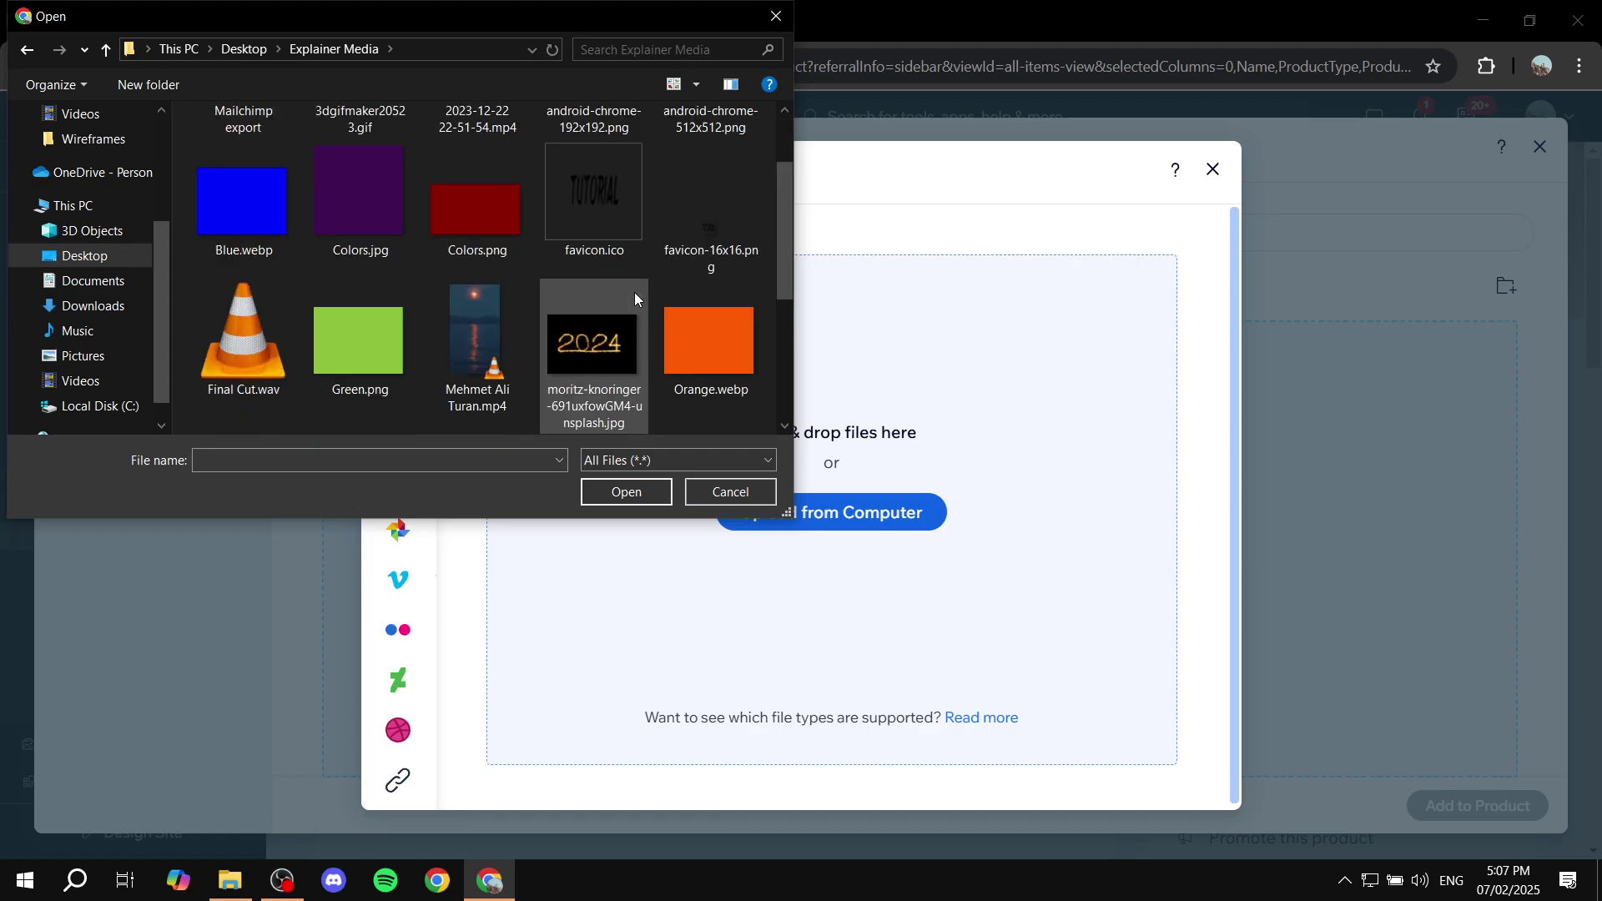
double_click(267, 377)
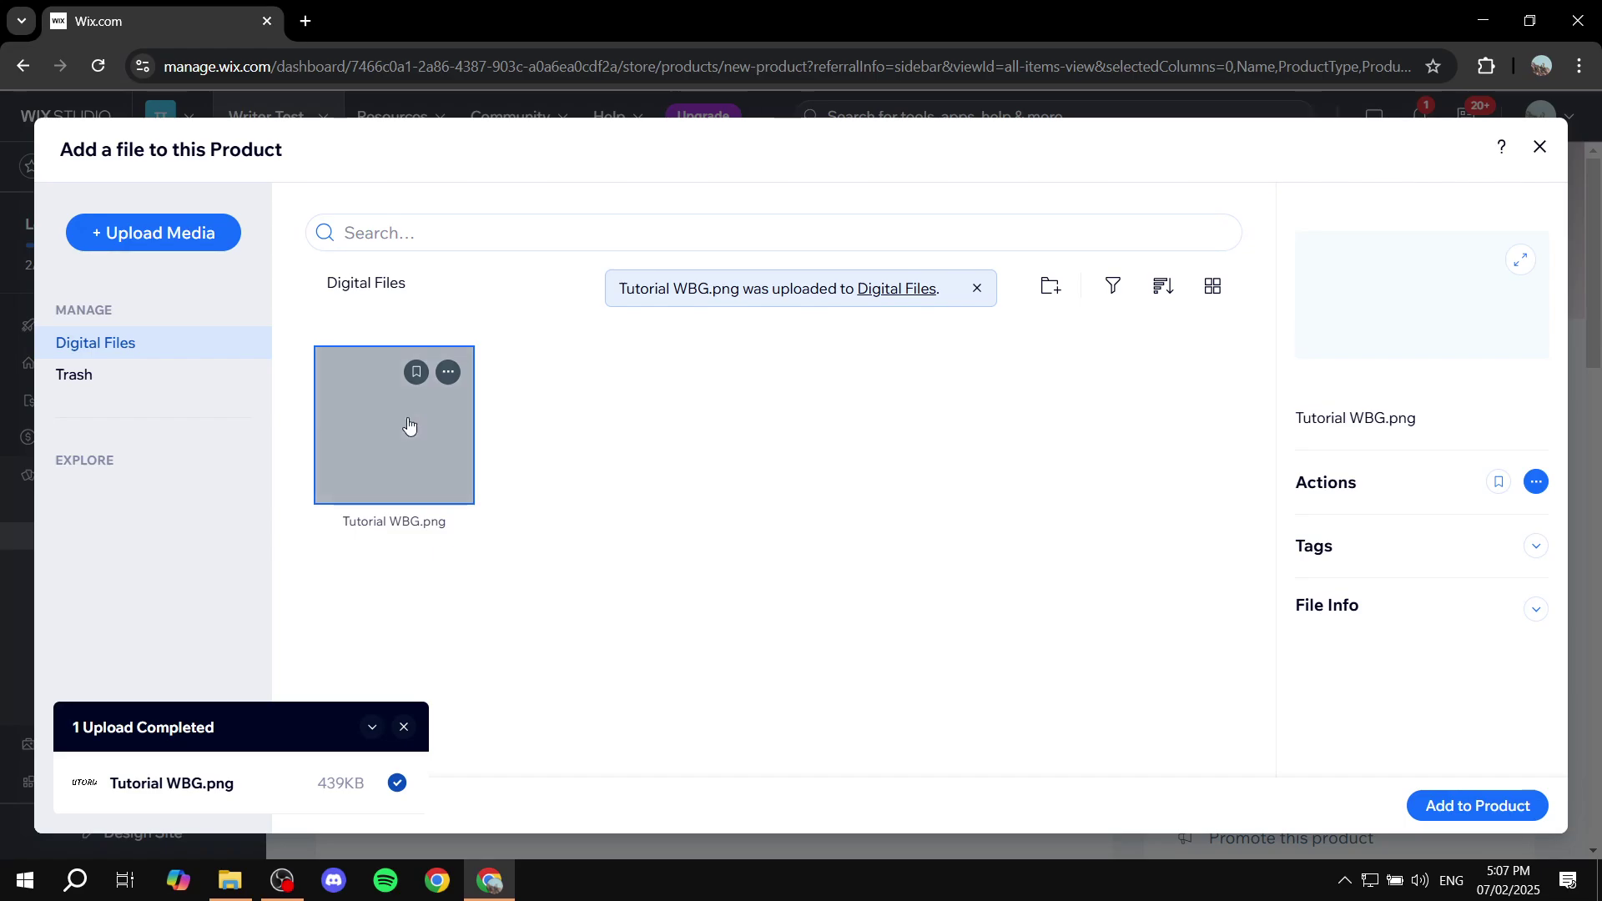
click(1502, 815)
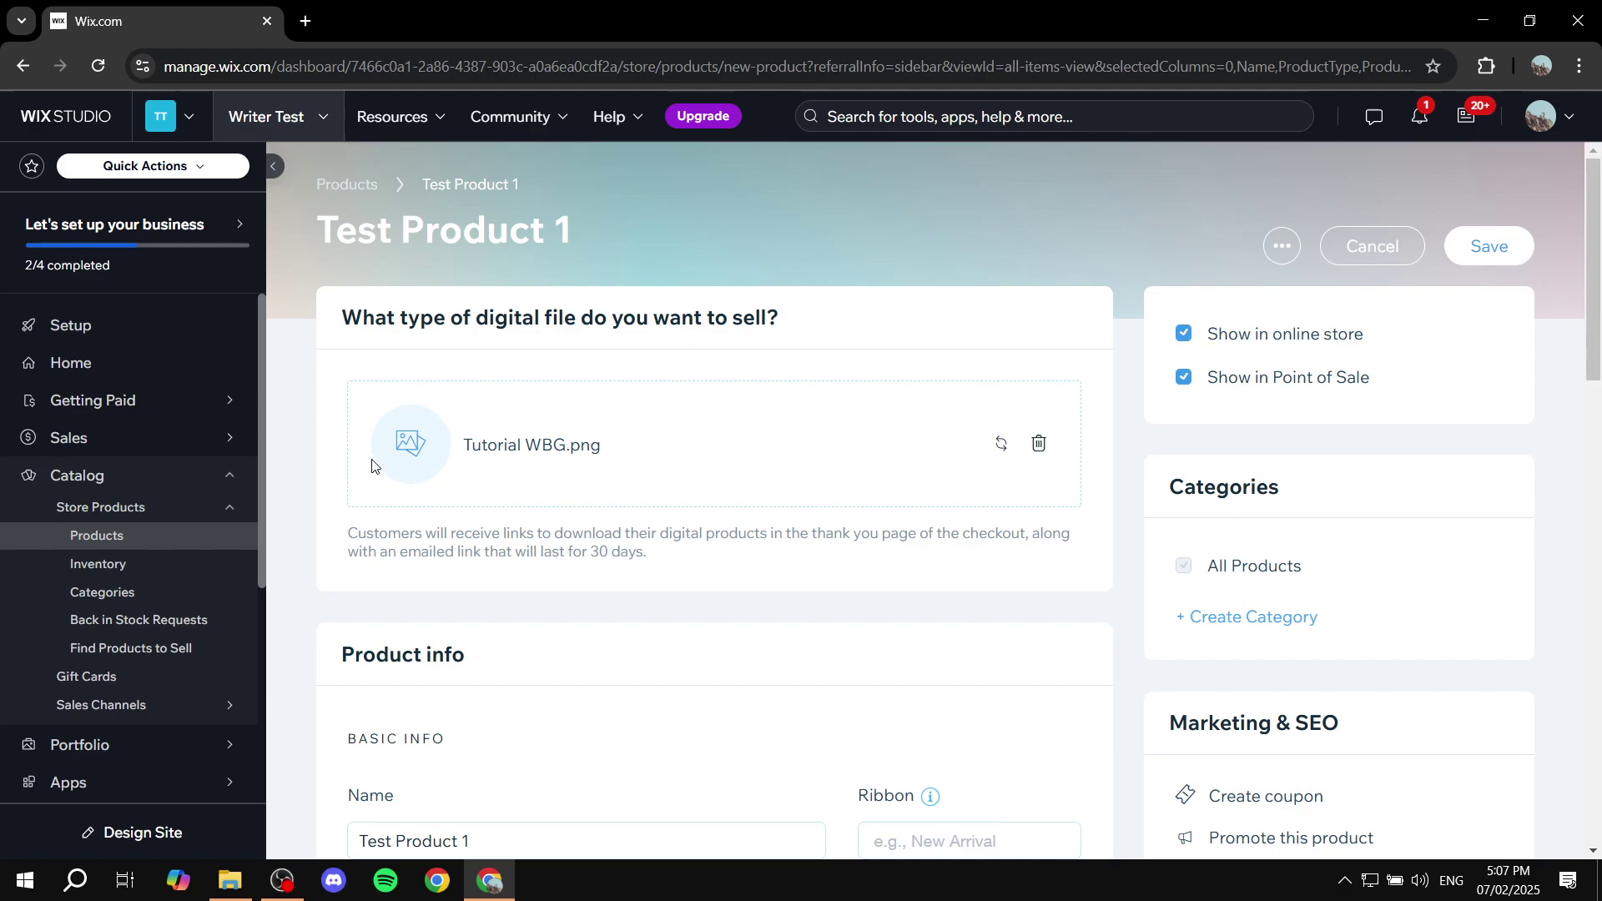
Step: Type a short product description, then scroll down to the Pricing section
scroll(659, 417, down, 3)
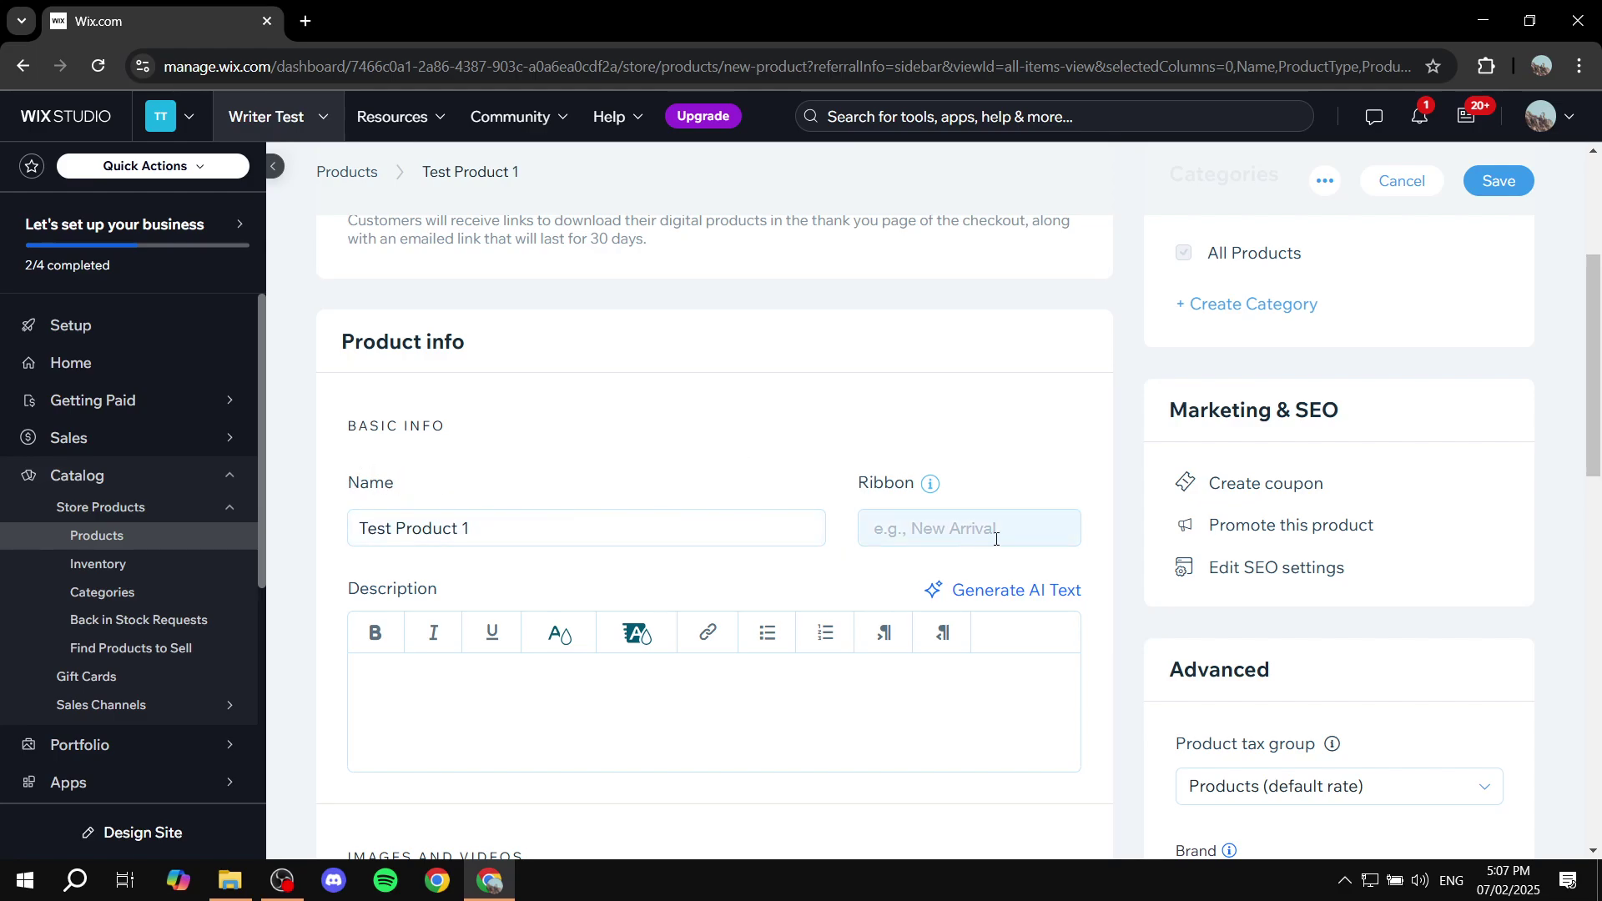
scroll(896, 545, down, 2)
click(760, 484)
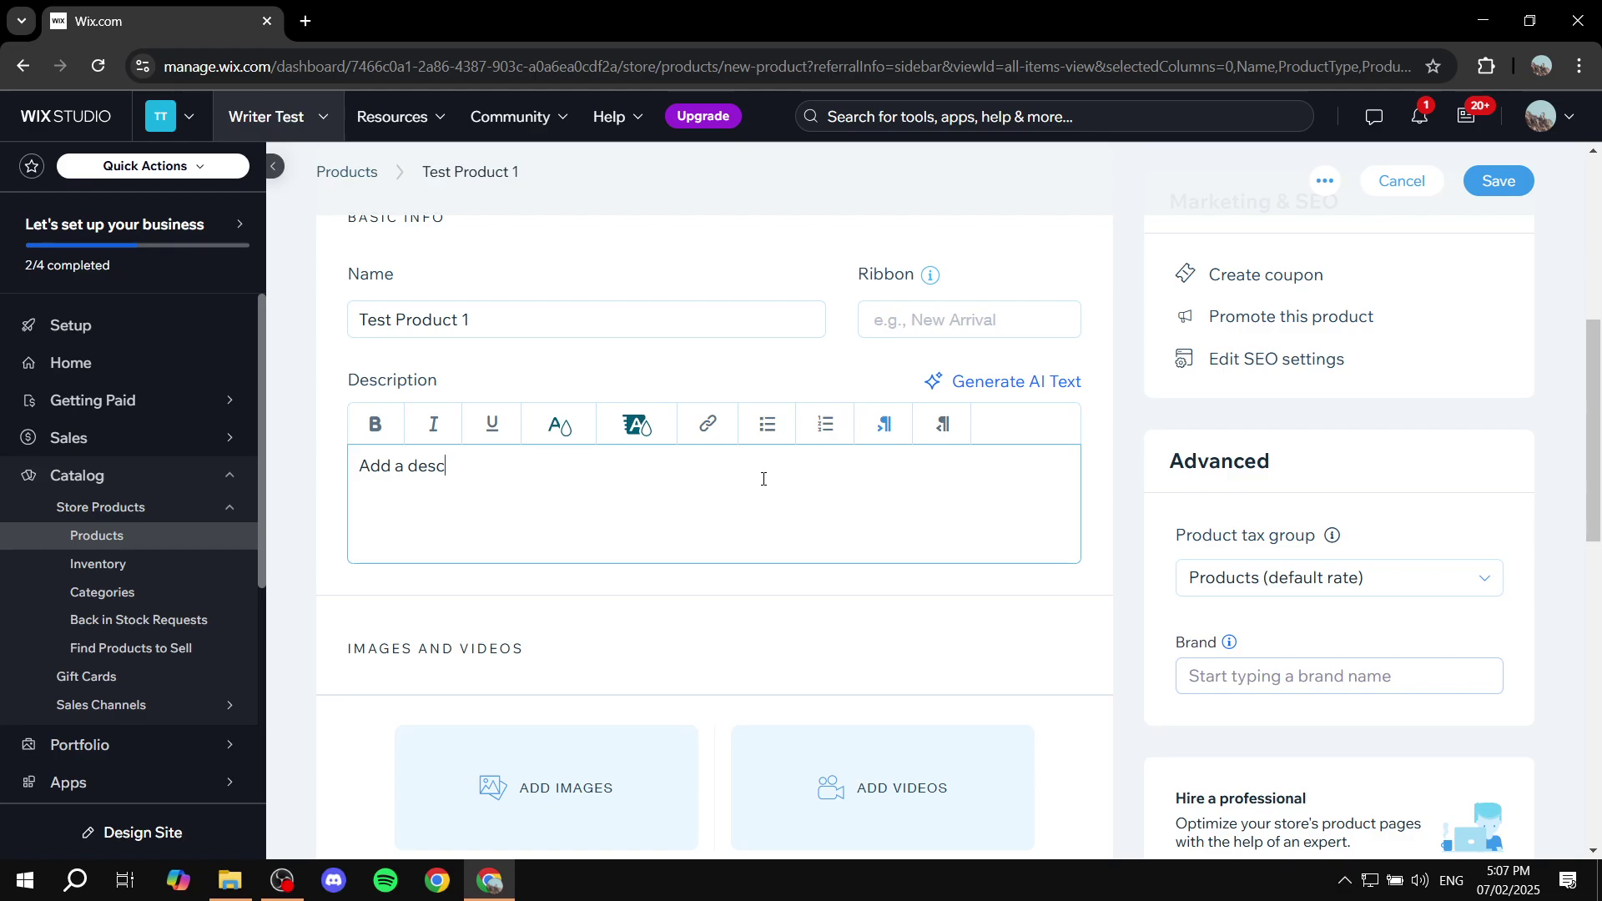
scroll(763, 479, down, 2)
click(340, 442)
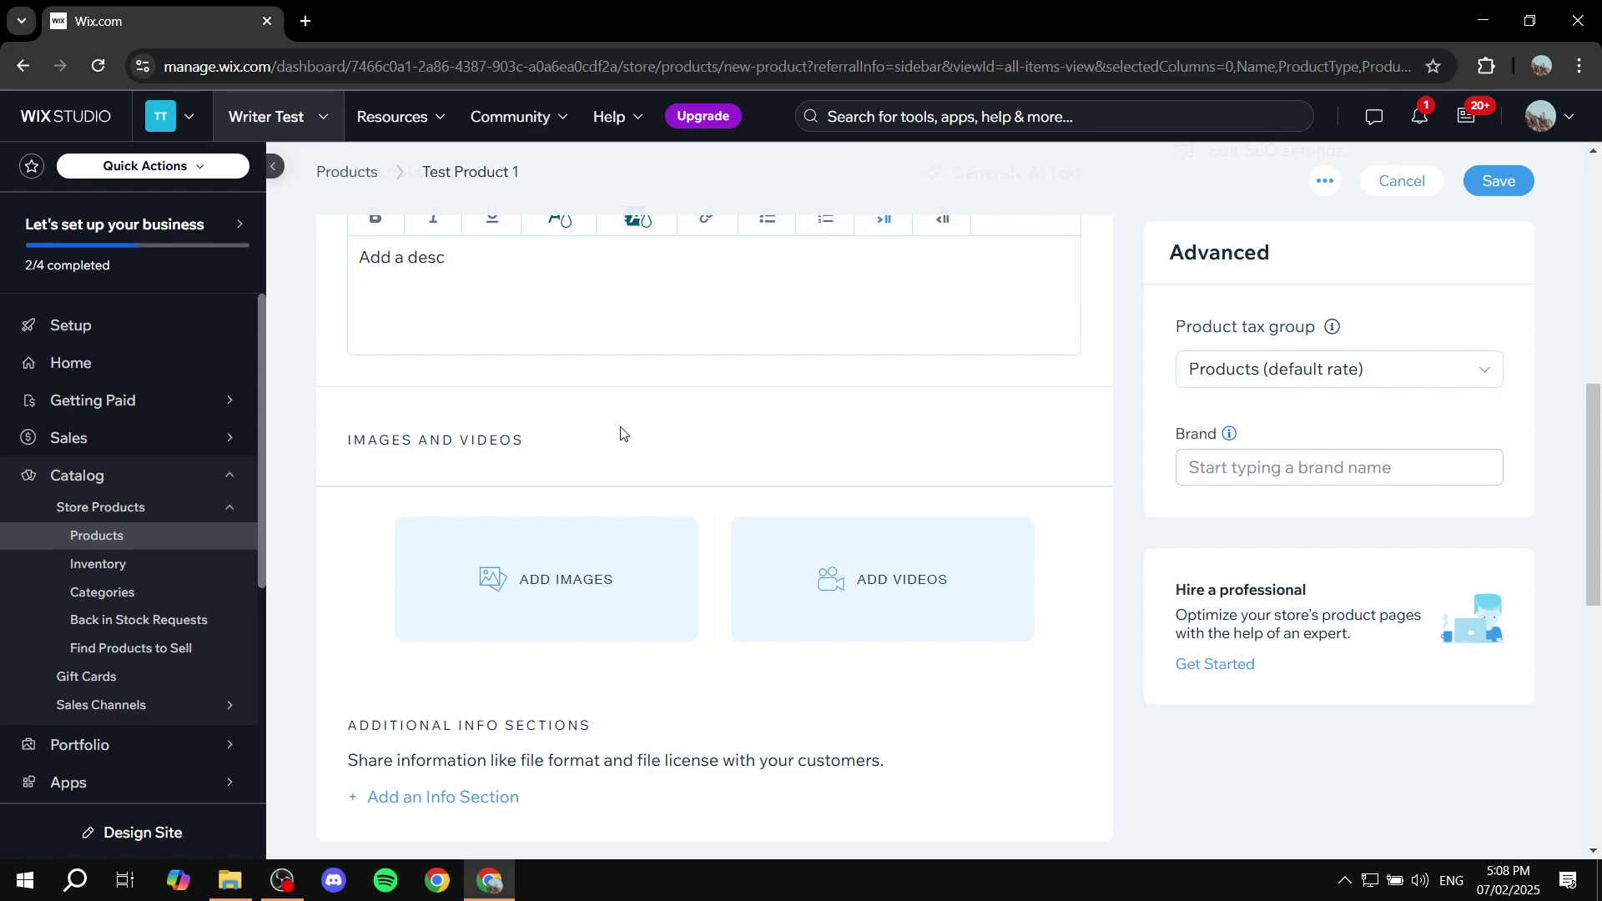
scroll(613, 473, down, 3)
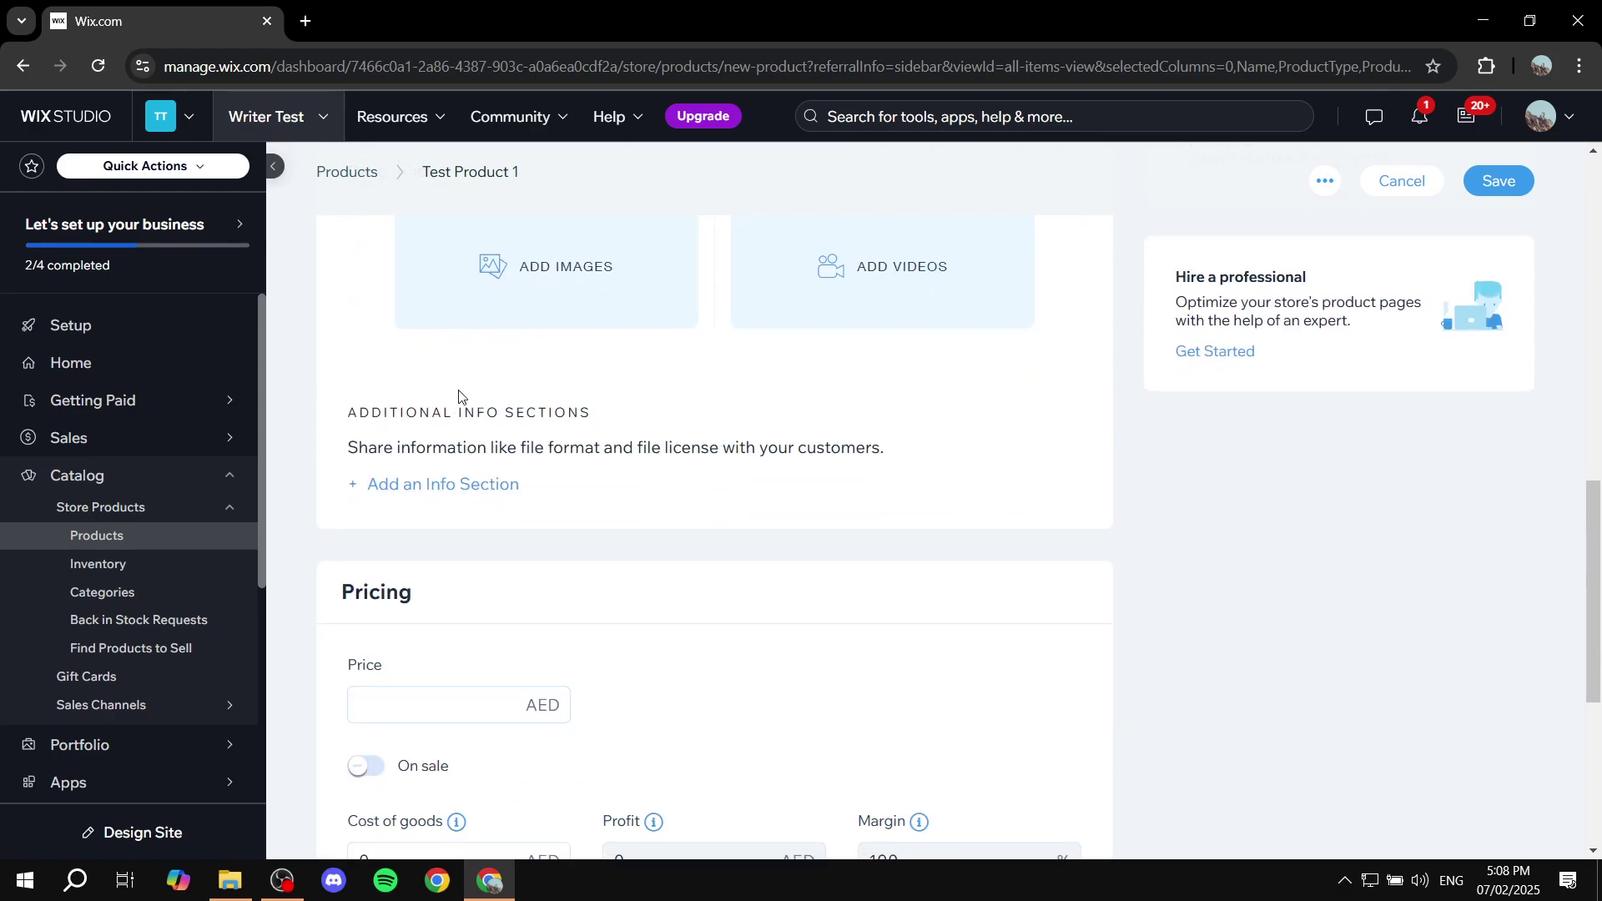
scroll(610, 465, down, 2)
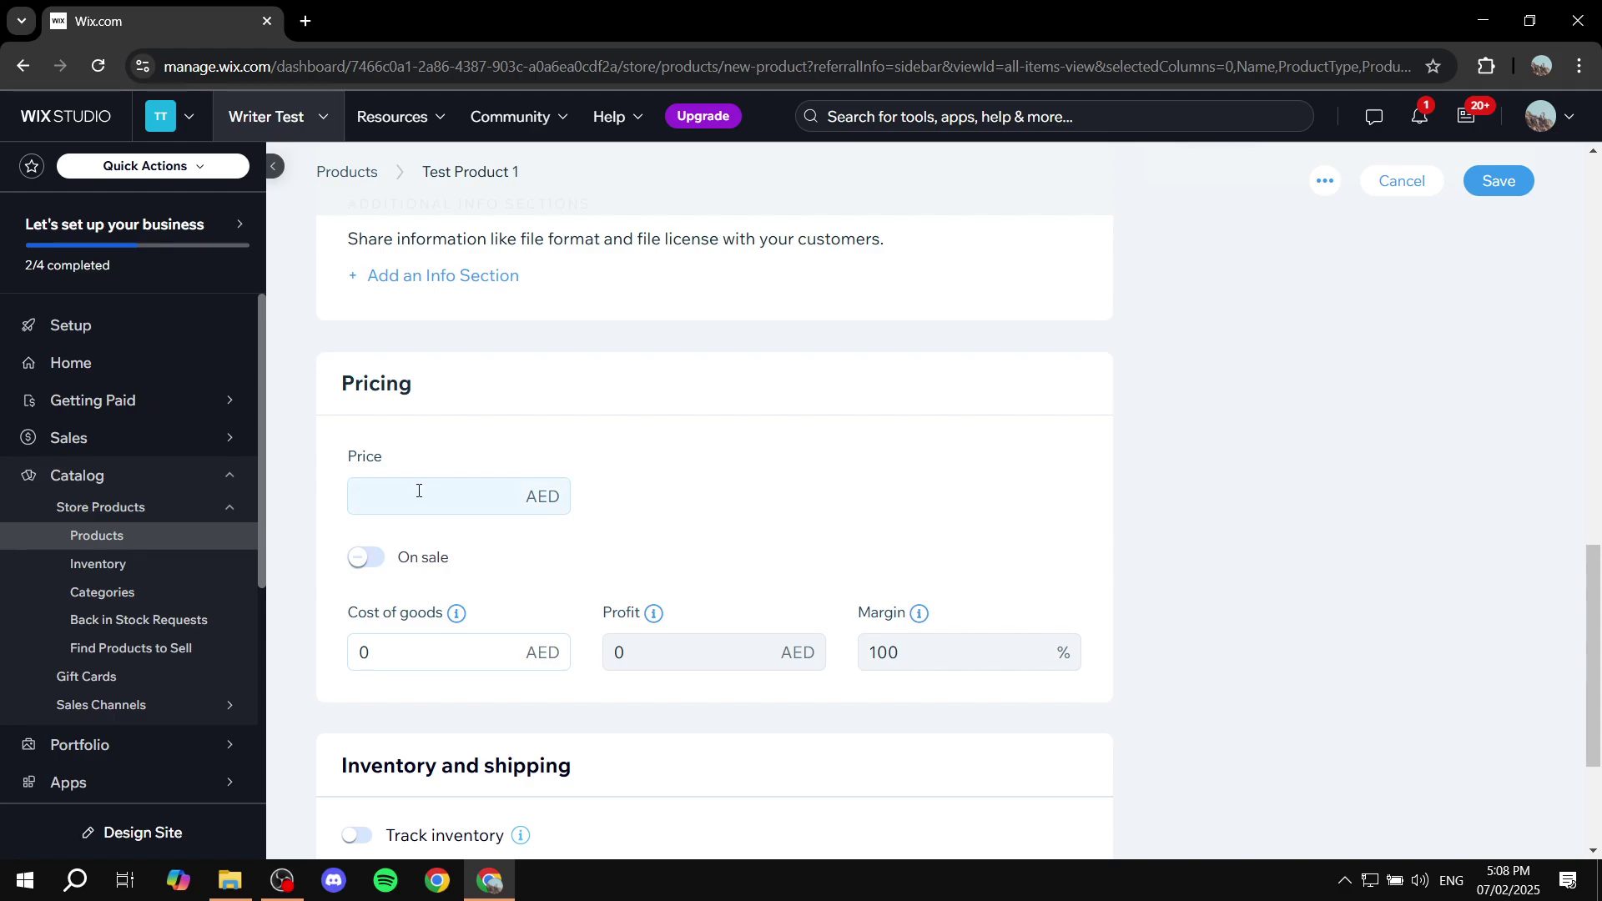
Step: Mark Test Product 1 on sale and switch the discount between AED and percent
click(372, 478)
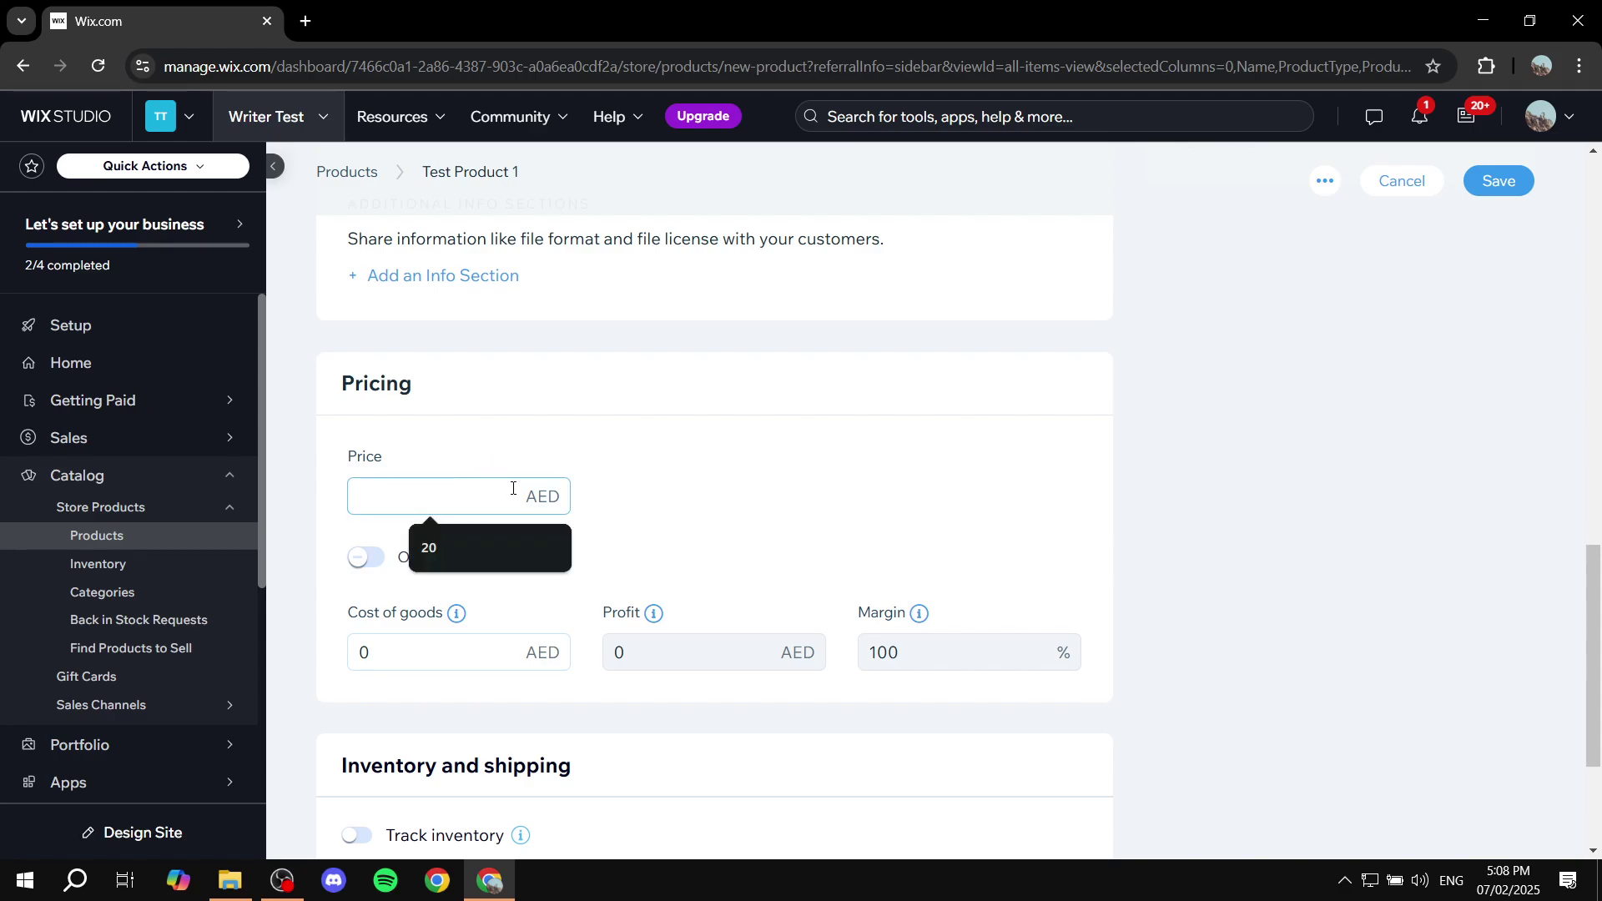
drag(513, 488, 586, 495)
click(587, 495)
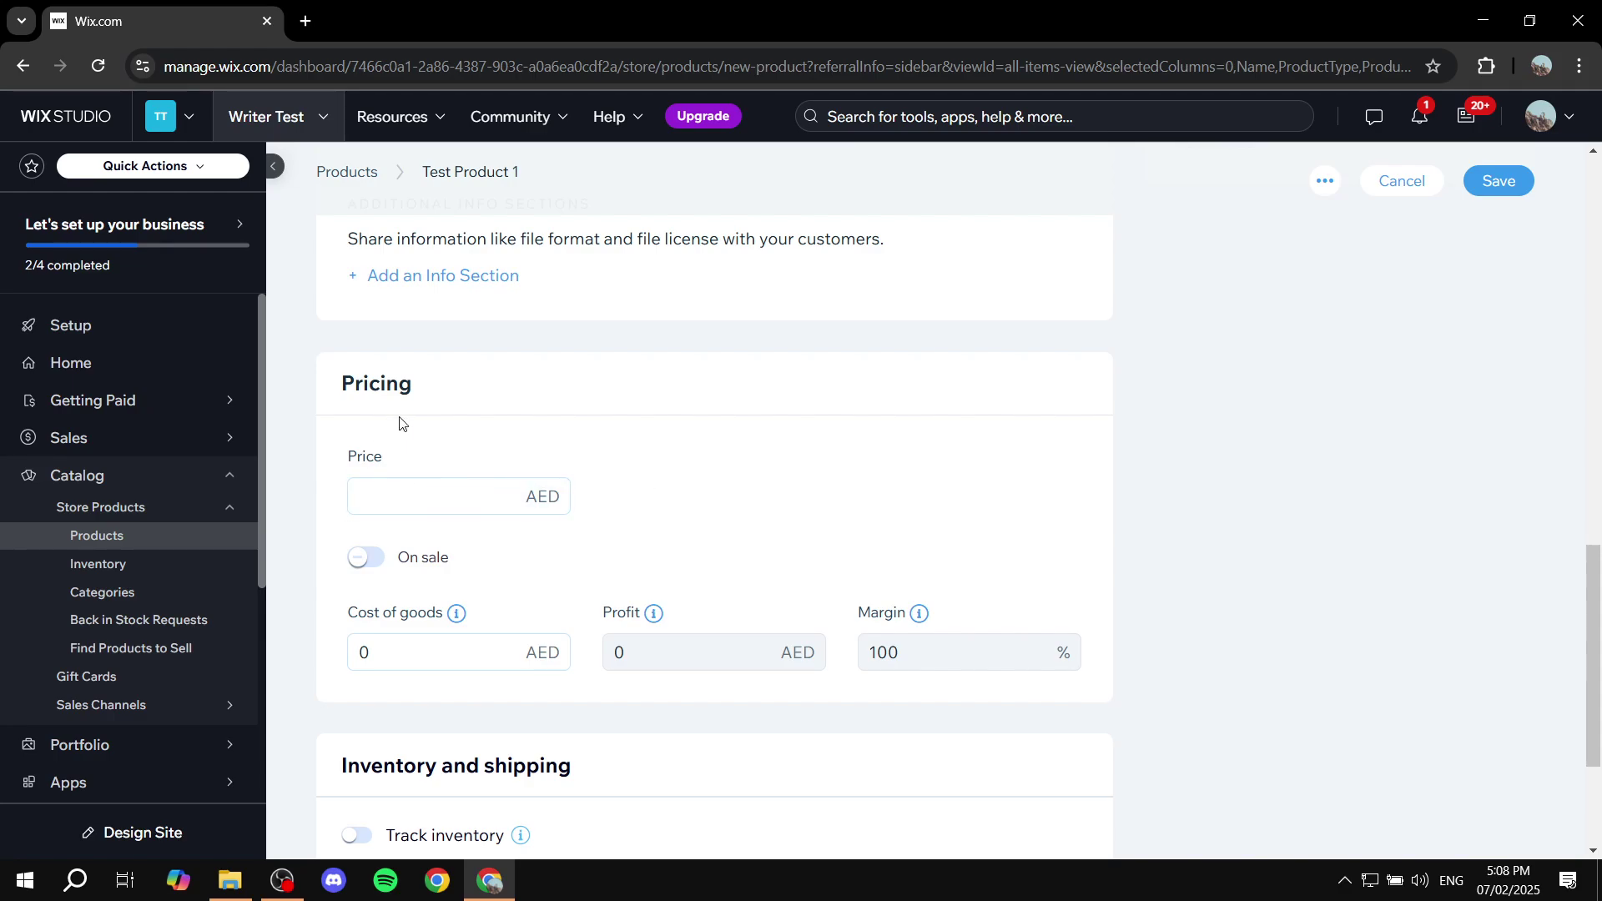
click(363, 559)
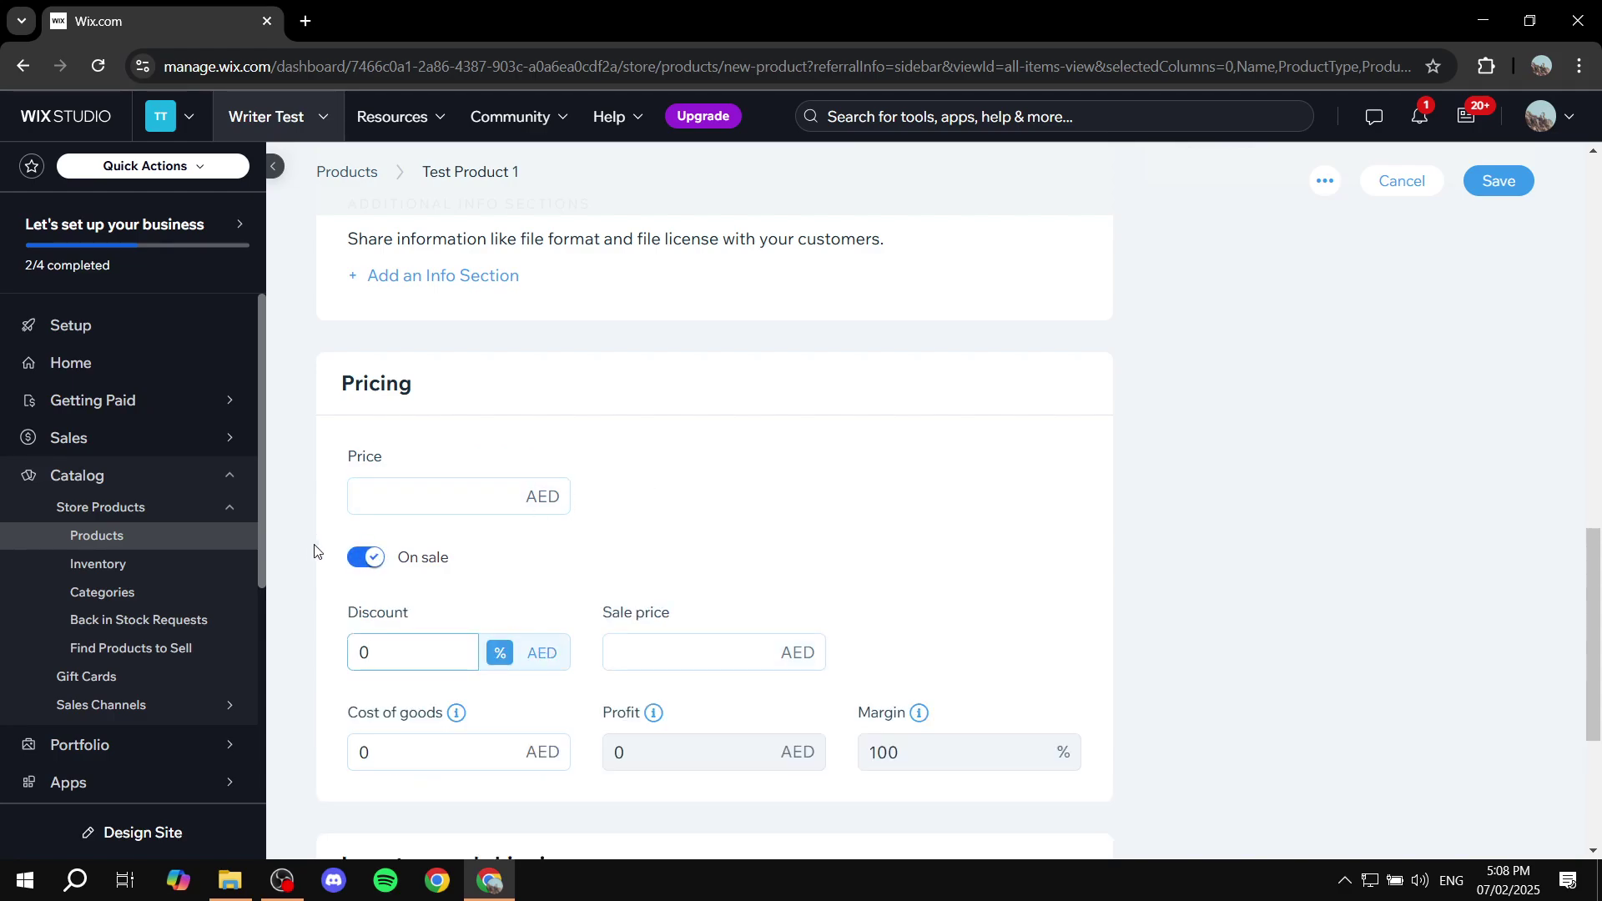
click(420, 501)
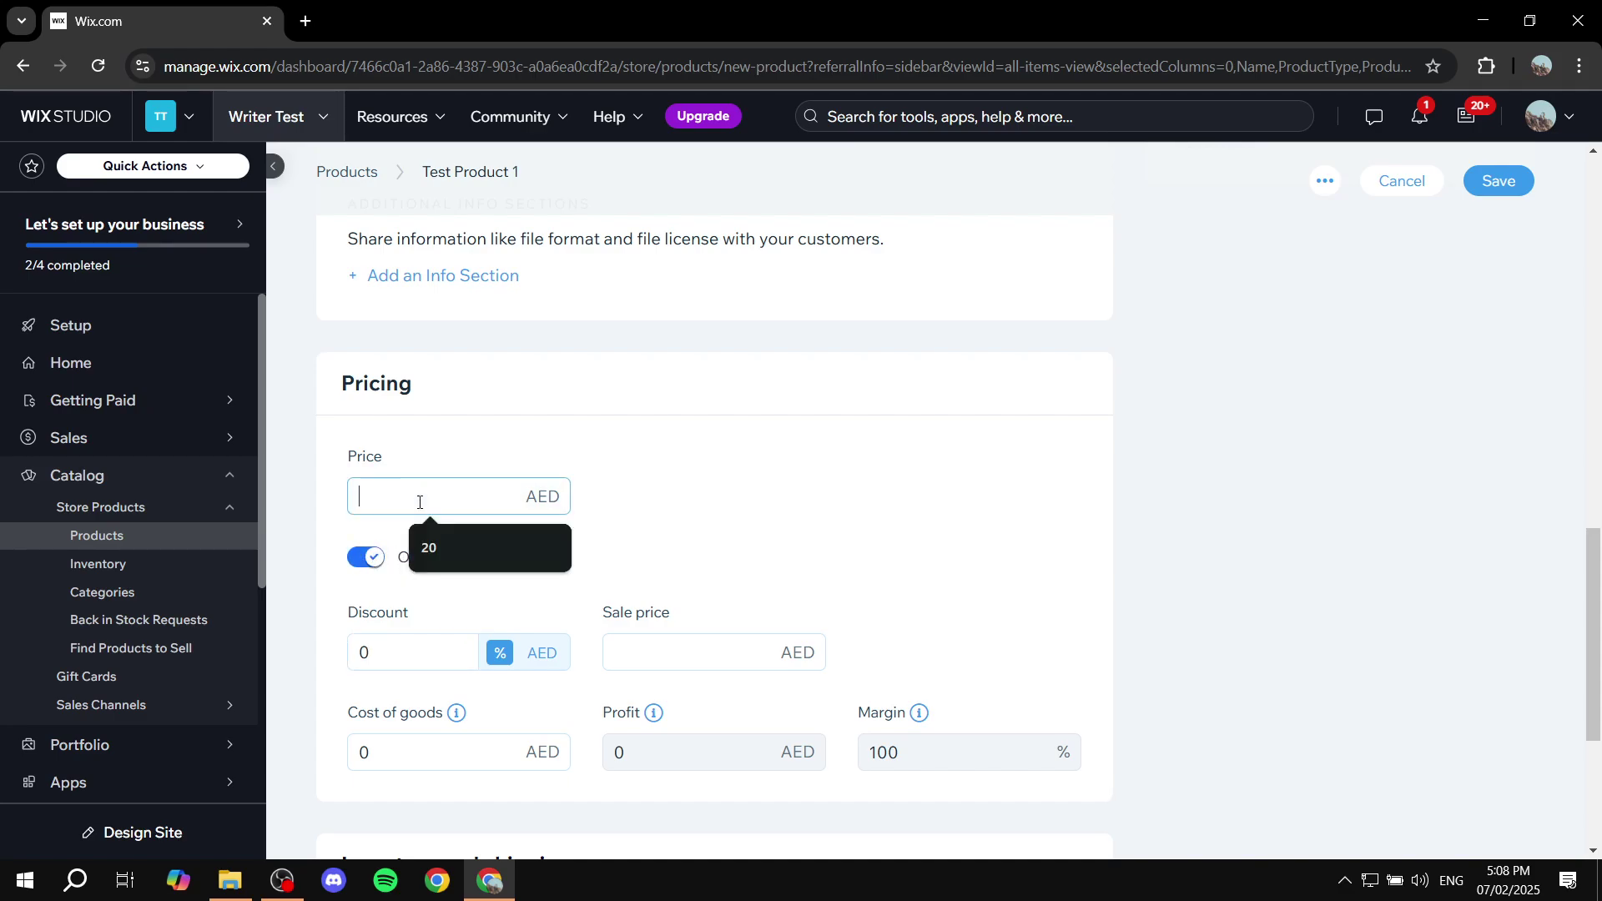
click(412, 650)
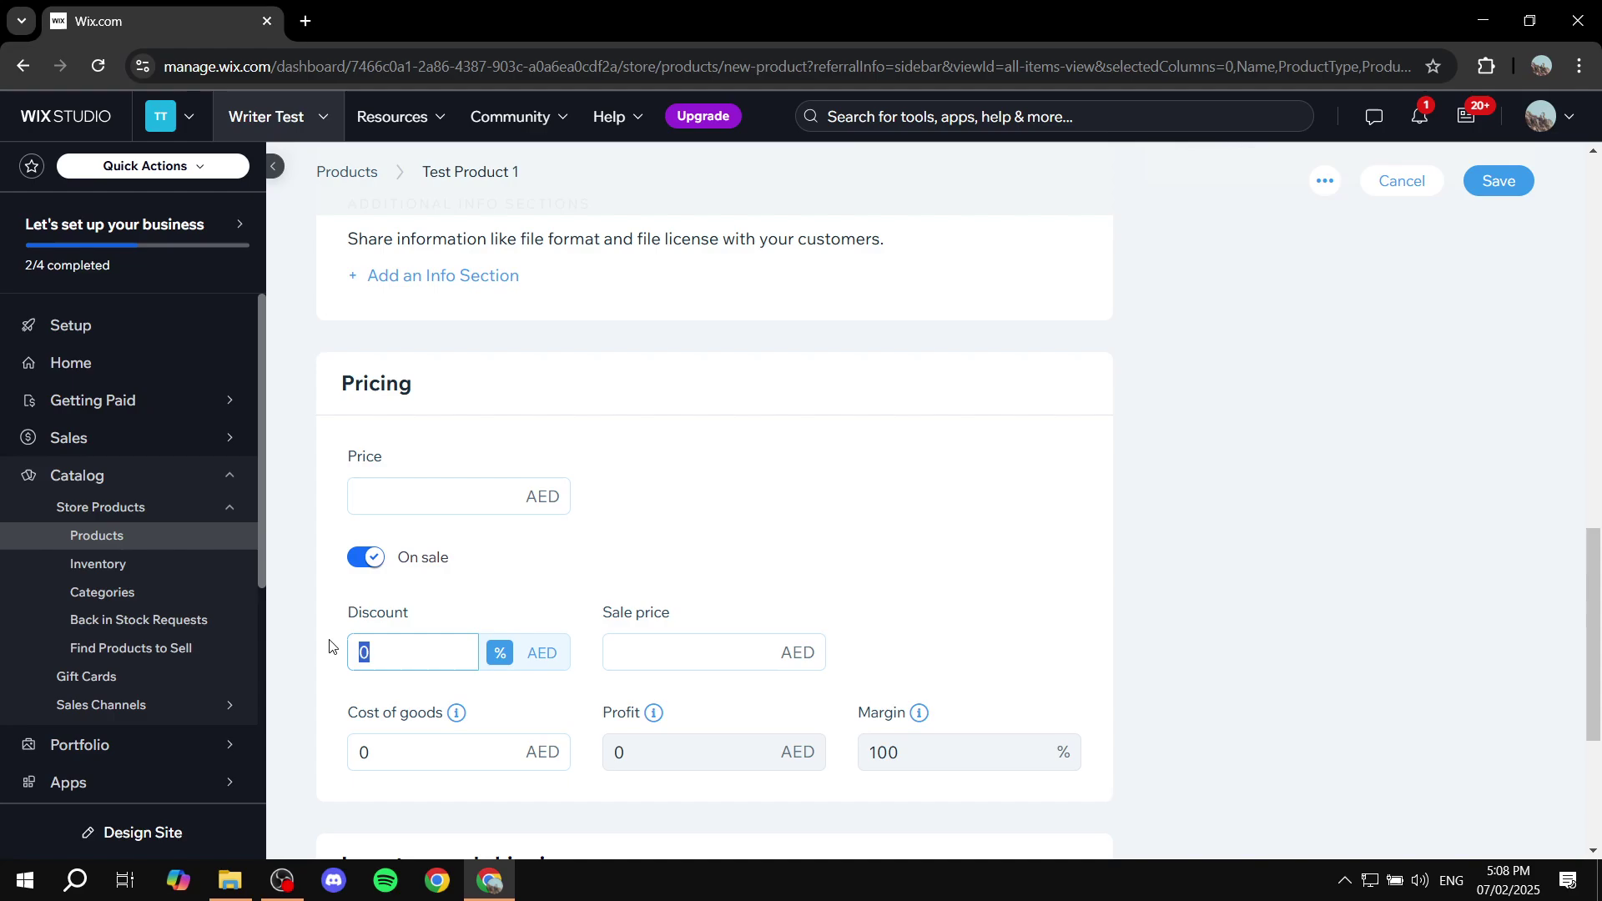
click(543, 653)
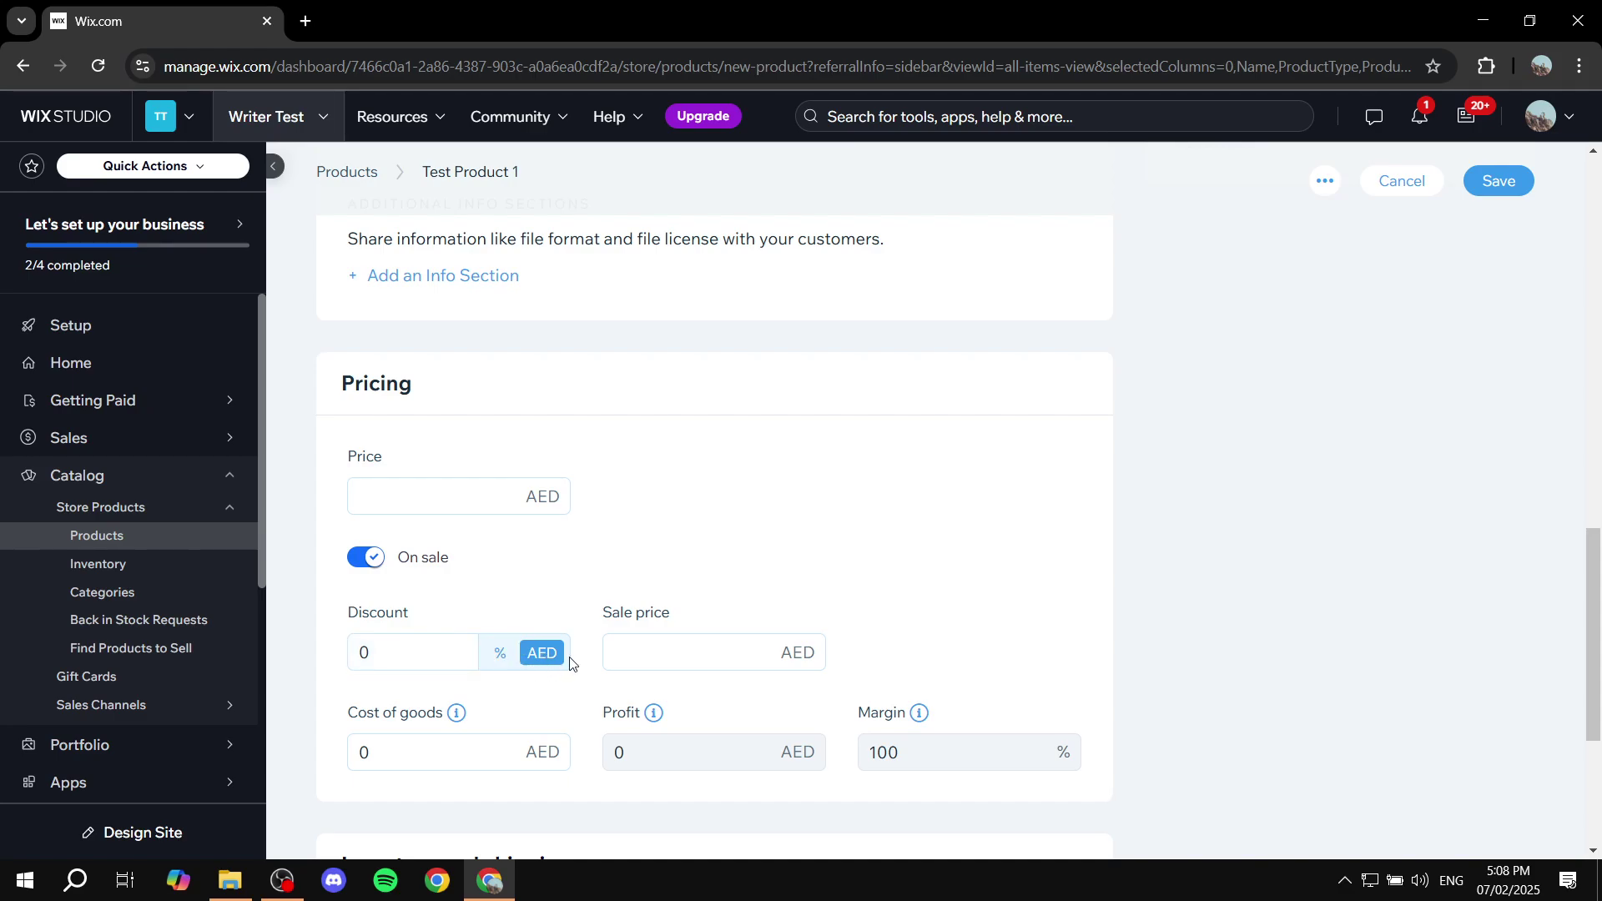
click(500, 662)
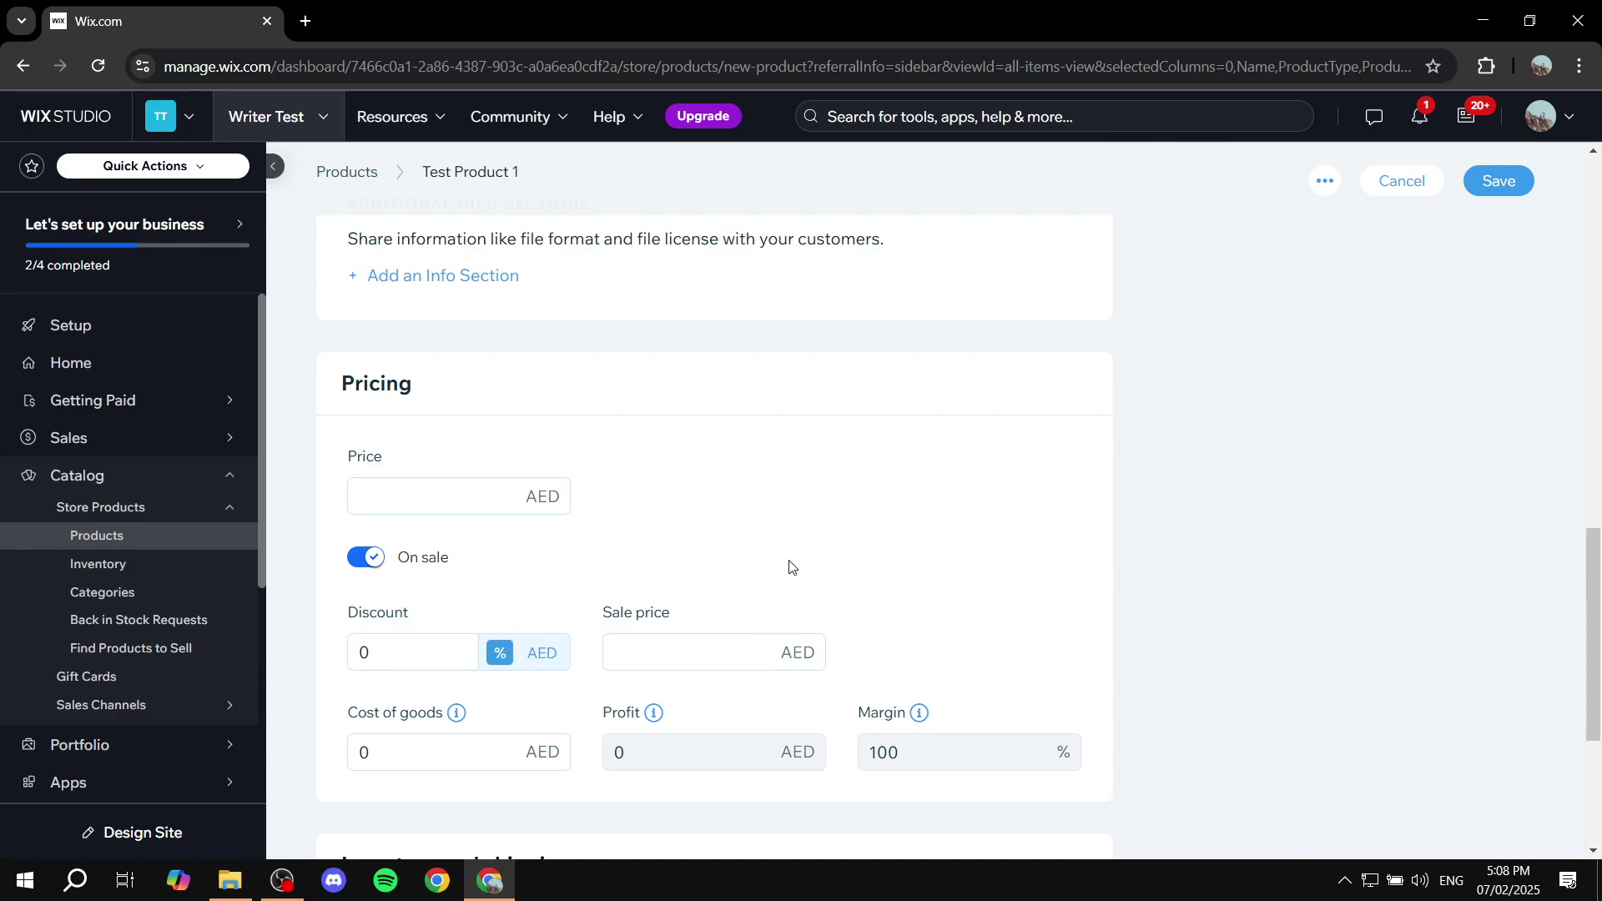
Step: Switch off On sale after checking the price fields, then scroll to Inventory and shipping
click(696, 635)
click(444, 499)
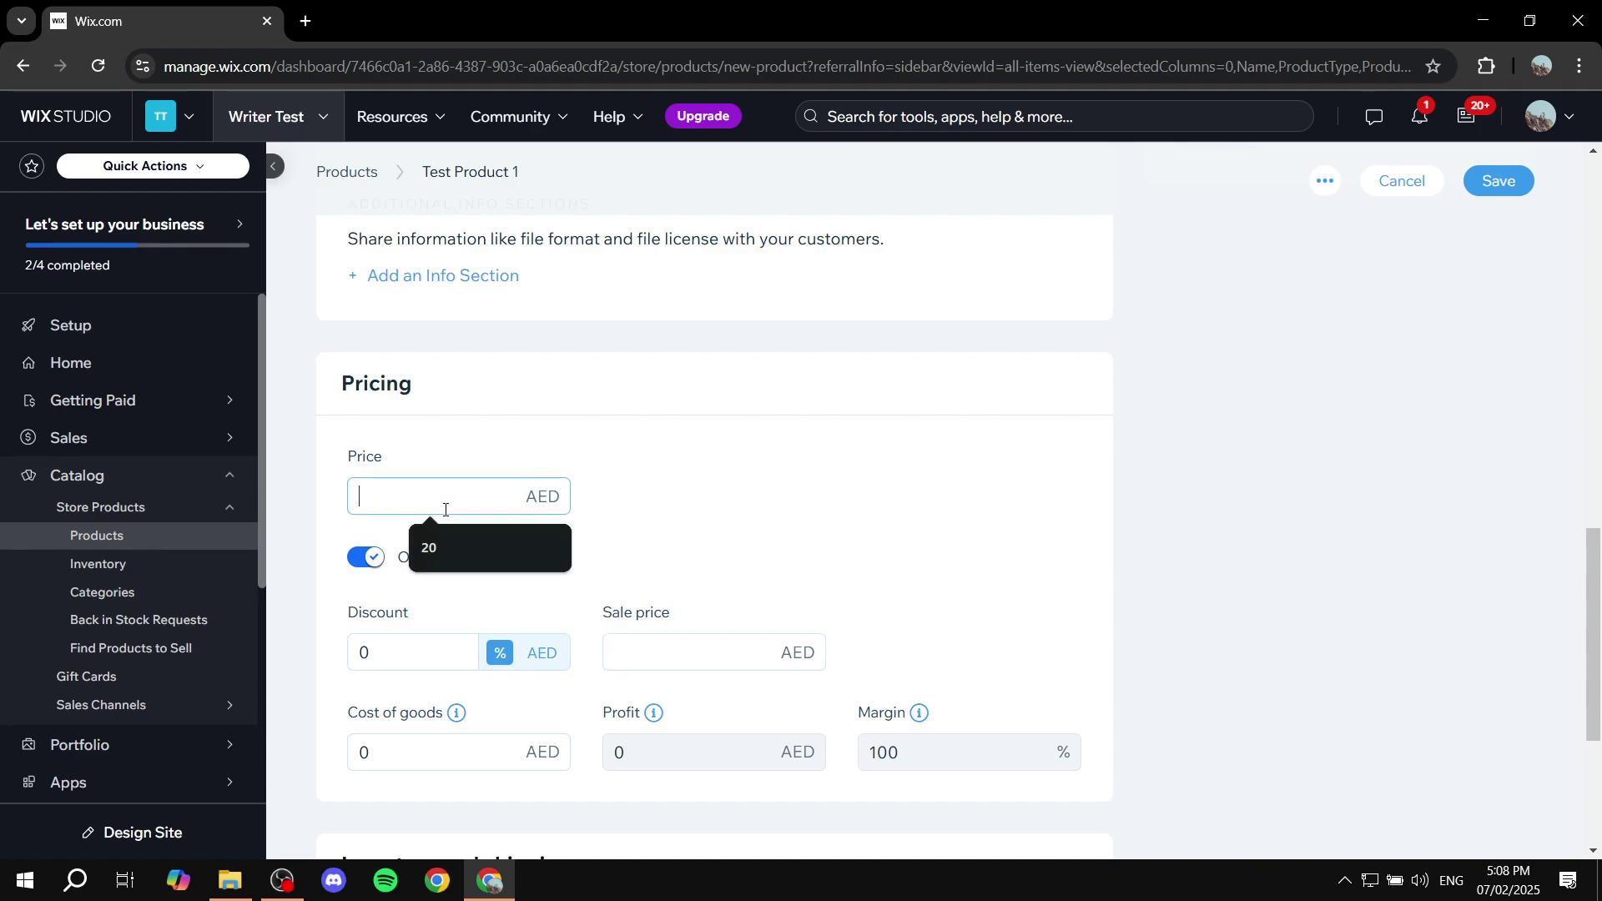
click(743, 661)
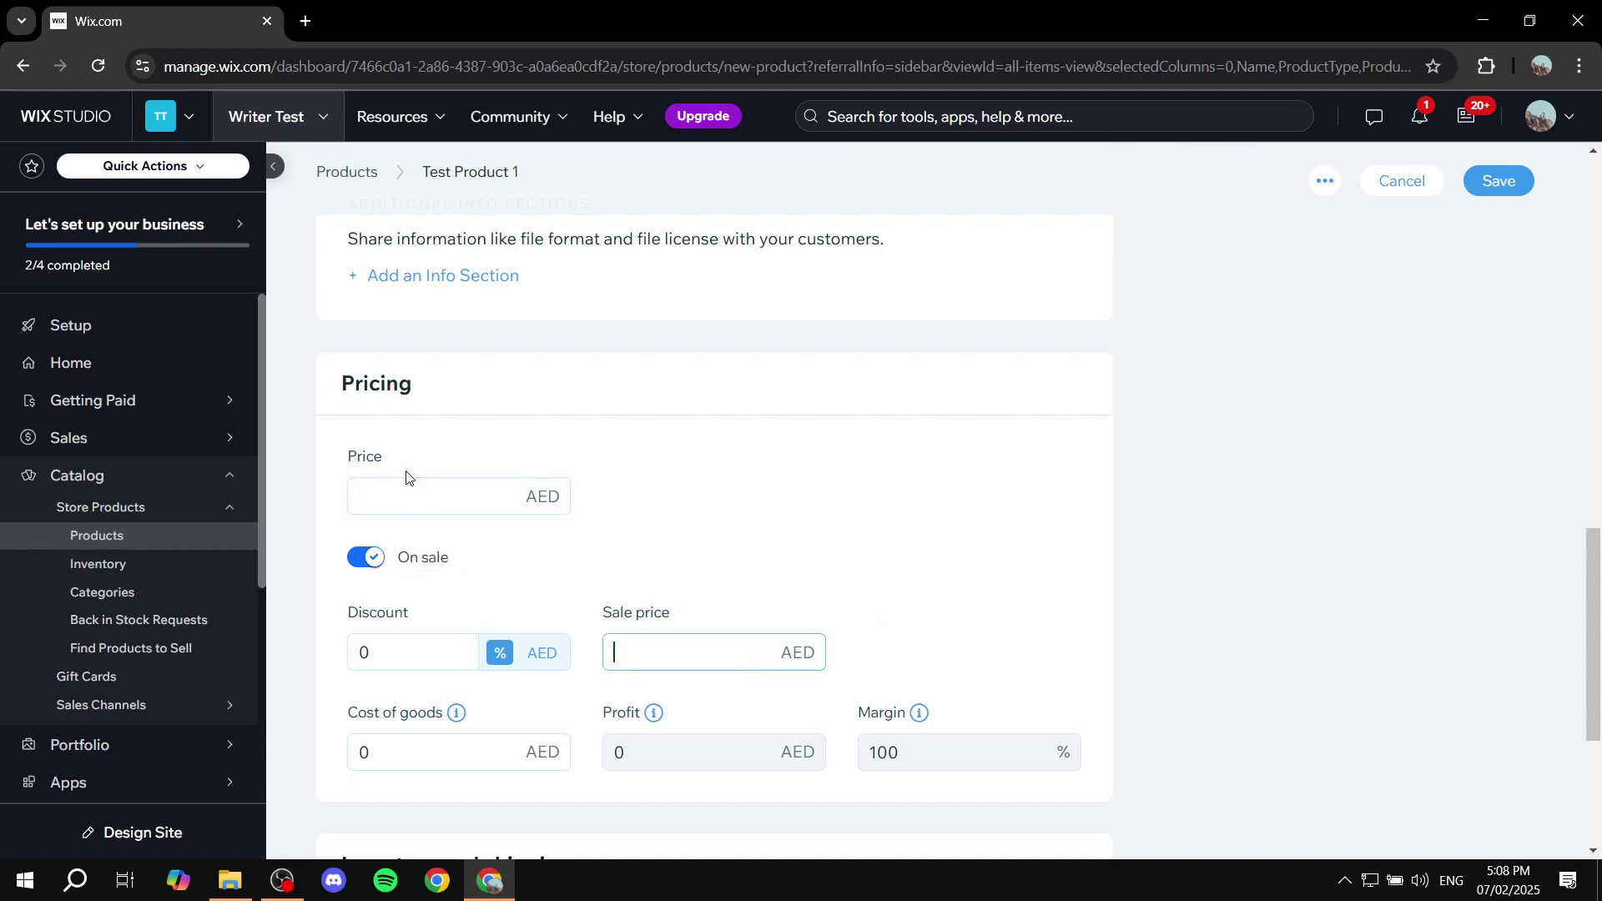
click(368, 558)
scroll(653, 522, down, 3)
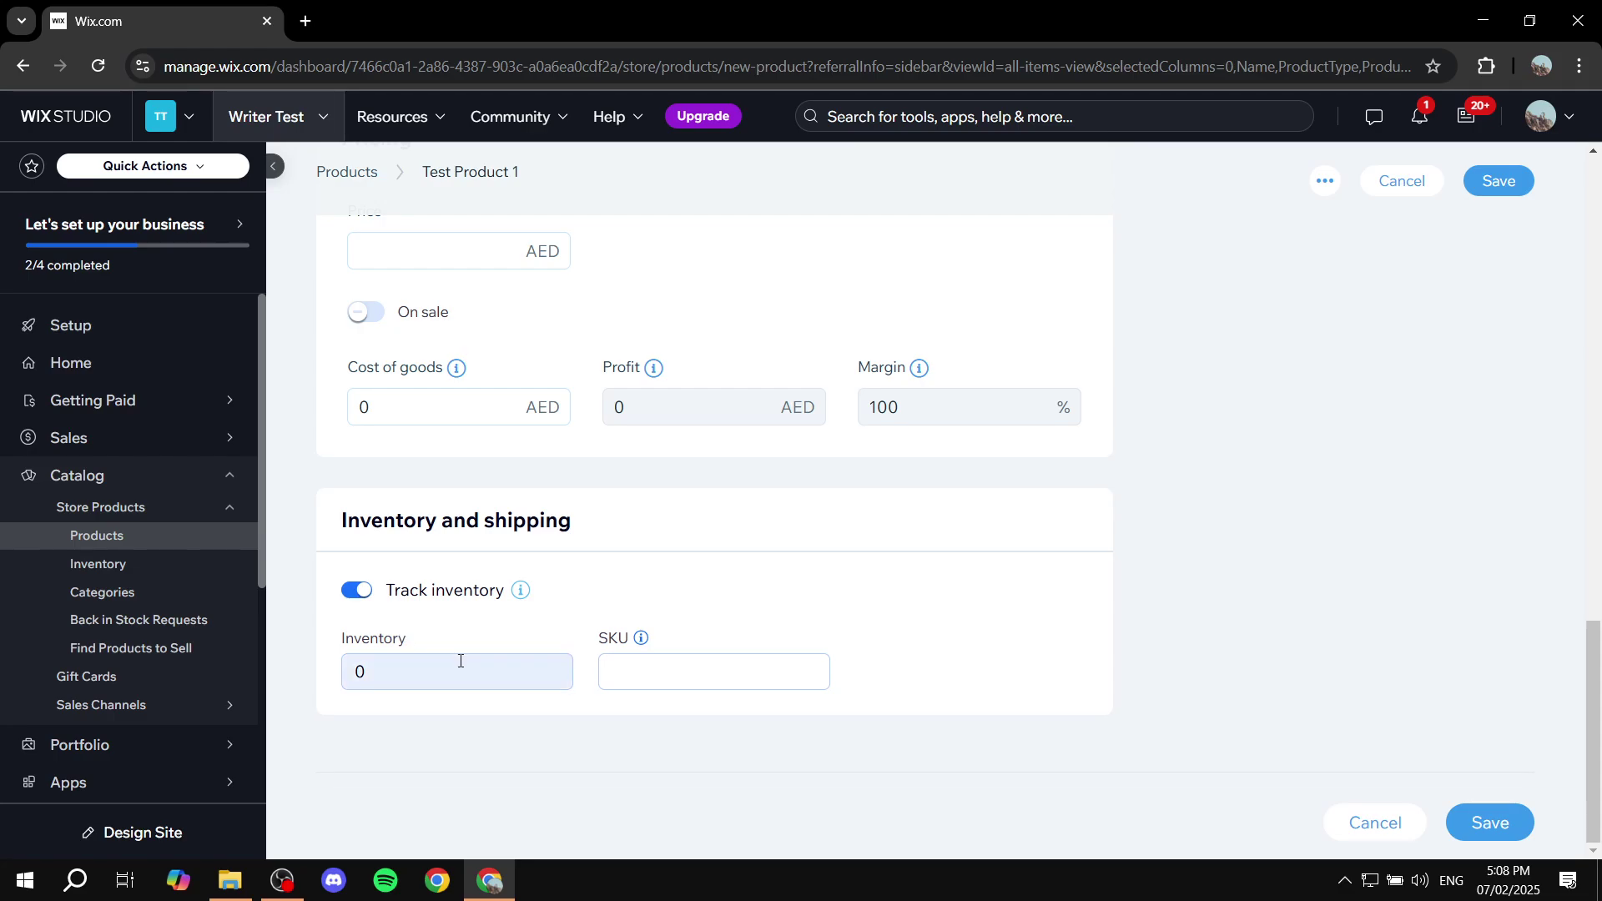
Step: Change Test Product 1's inventory count from 0 to 50, leaving the SKU blank
click(374, 669)
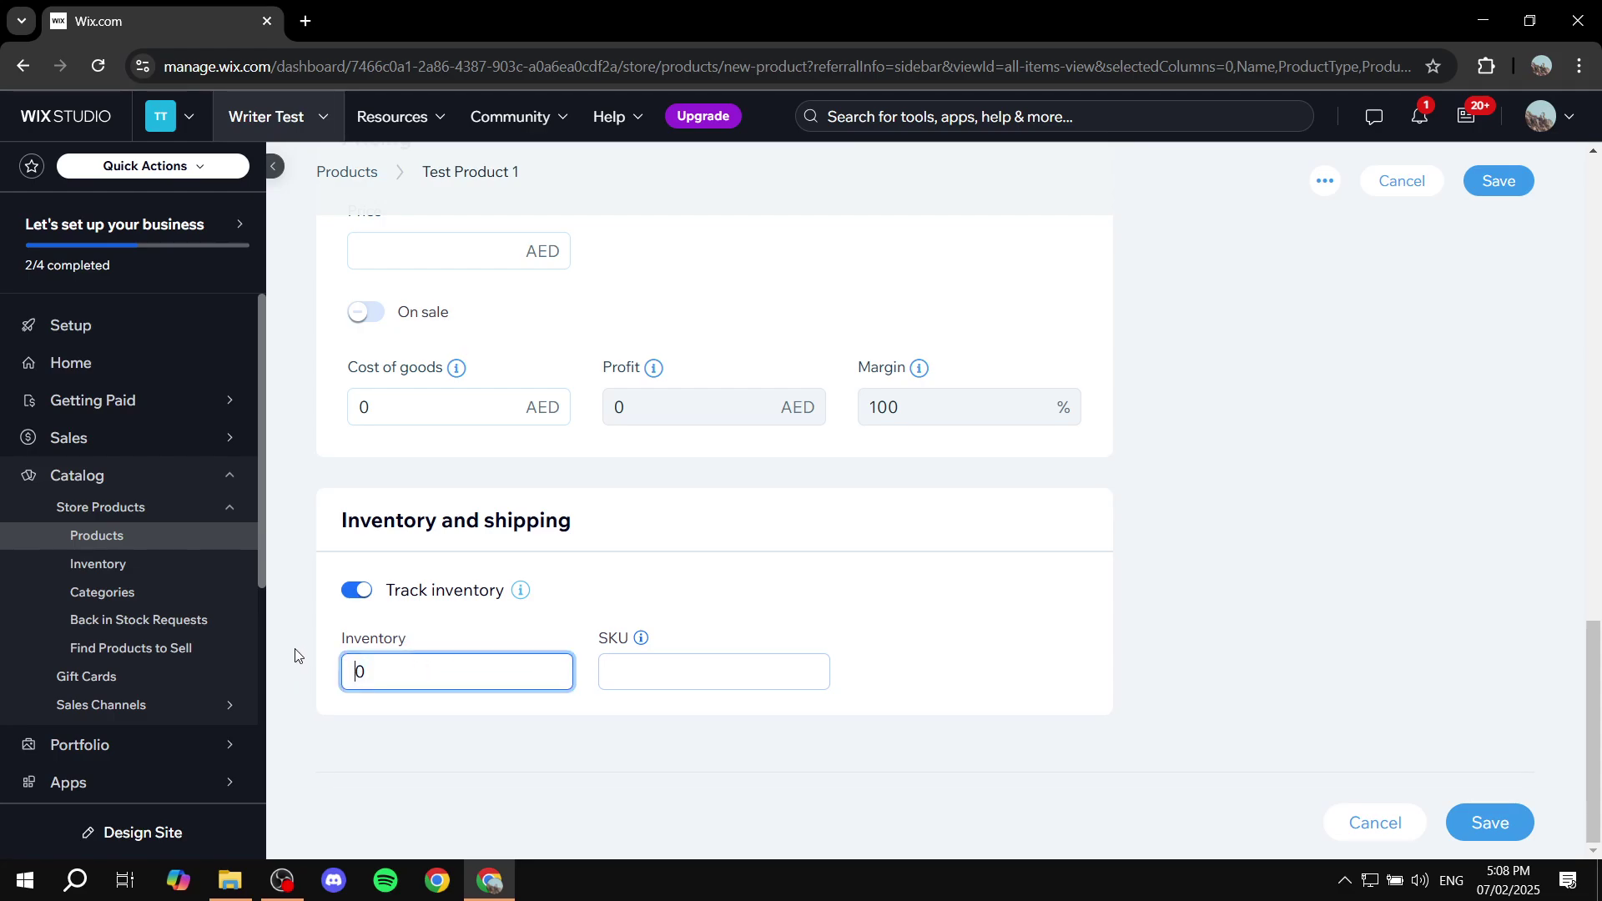
key(BackSpace)
text(5)
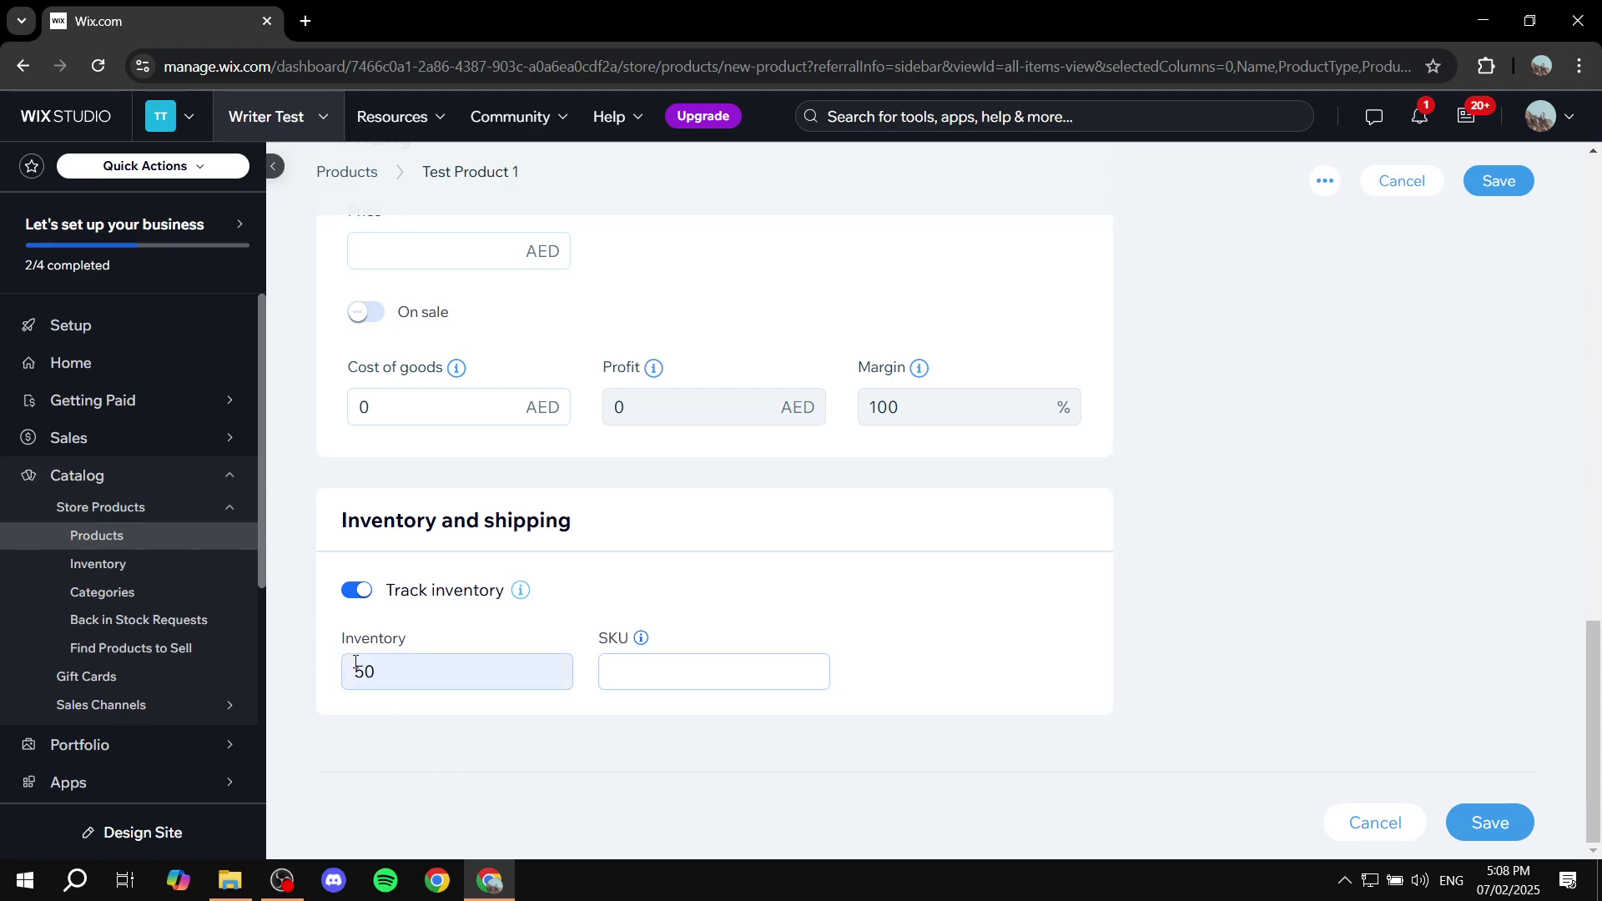
click(582, 484)
scroll(734, 669, up, 15)
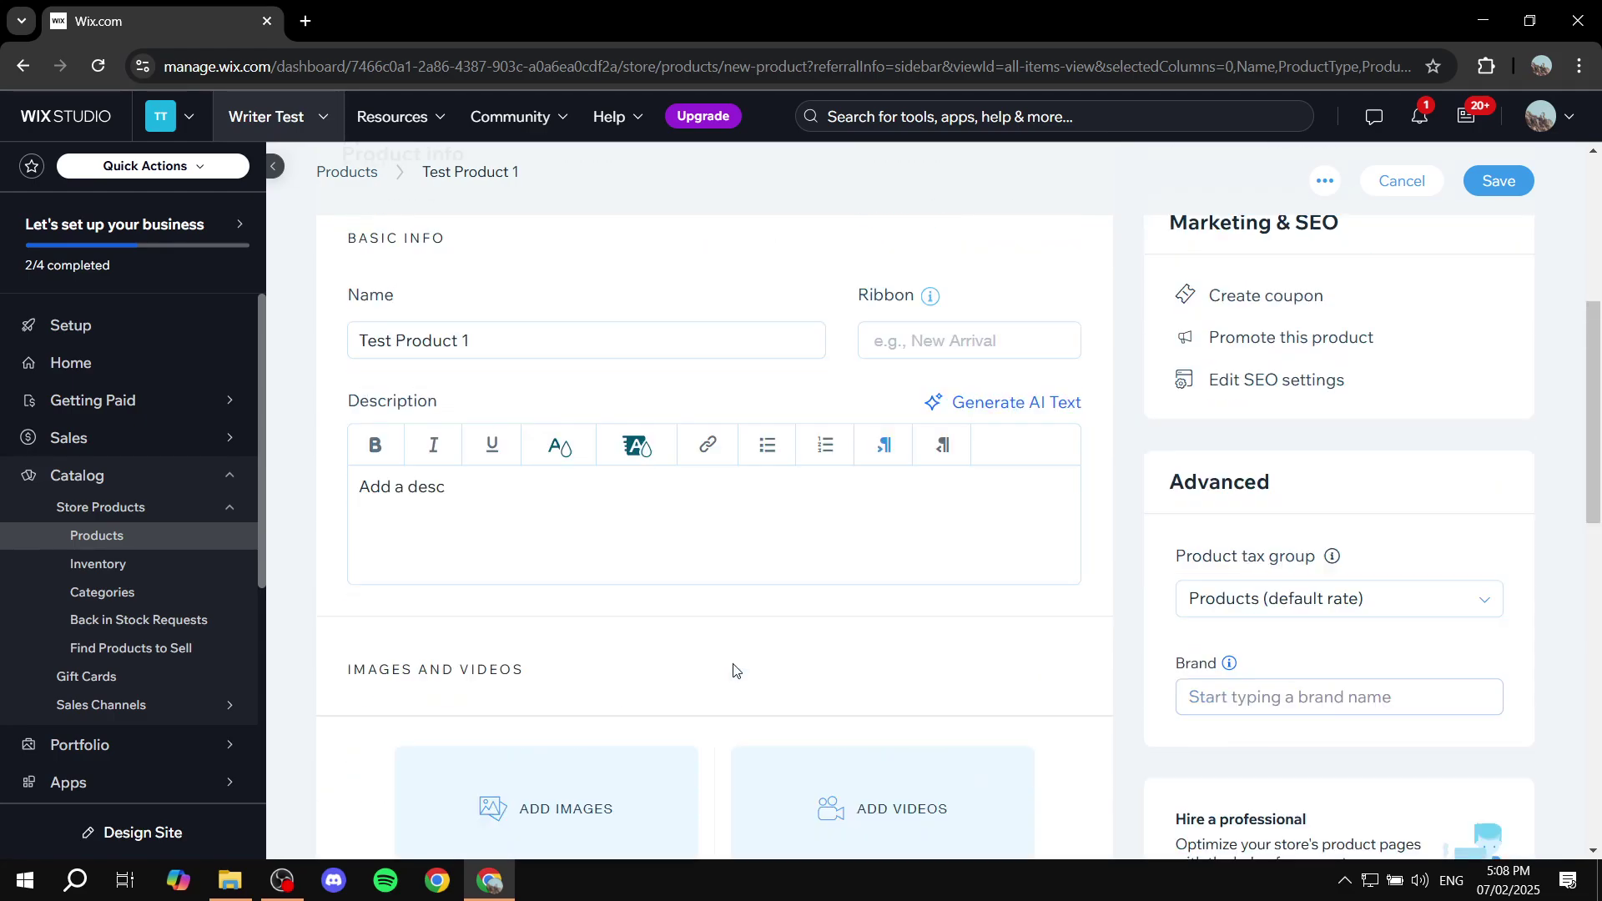
scroll(735, 734, down, 15)
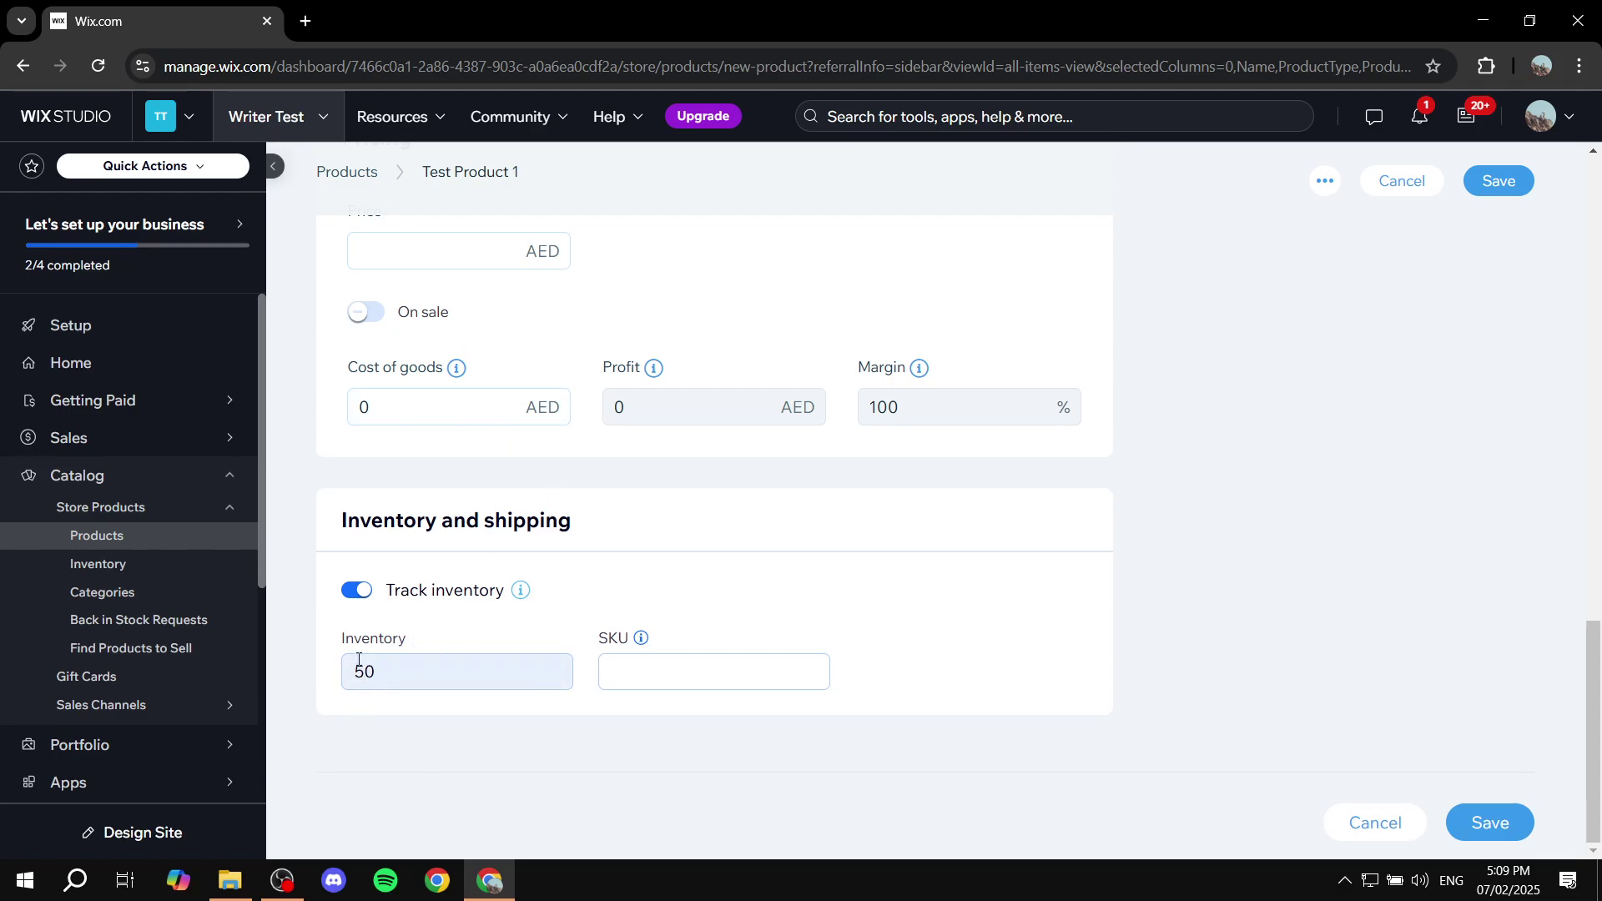
click(643, 670)
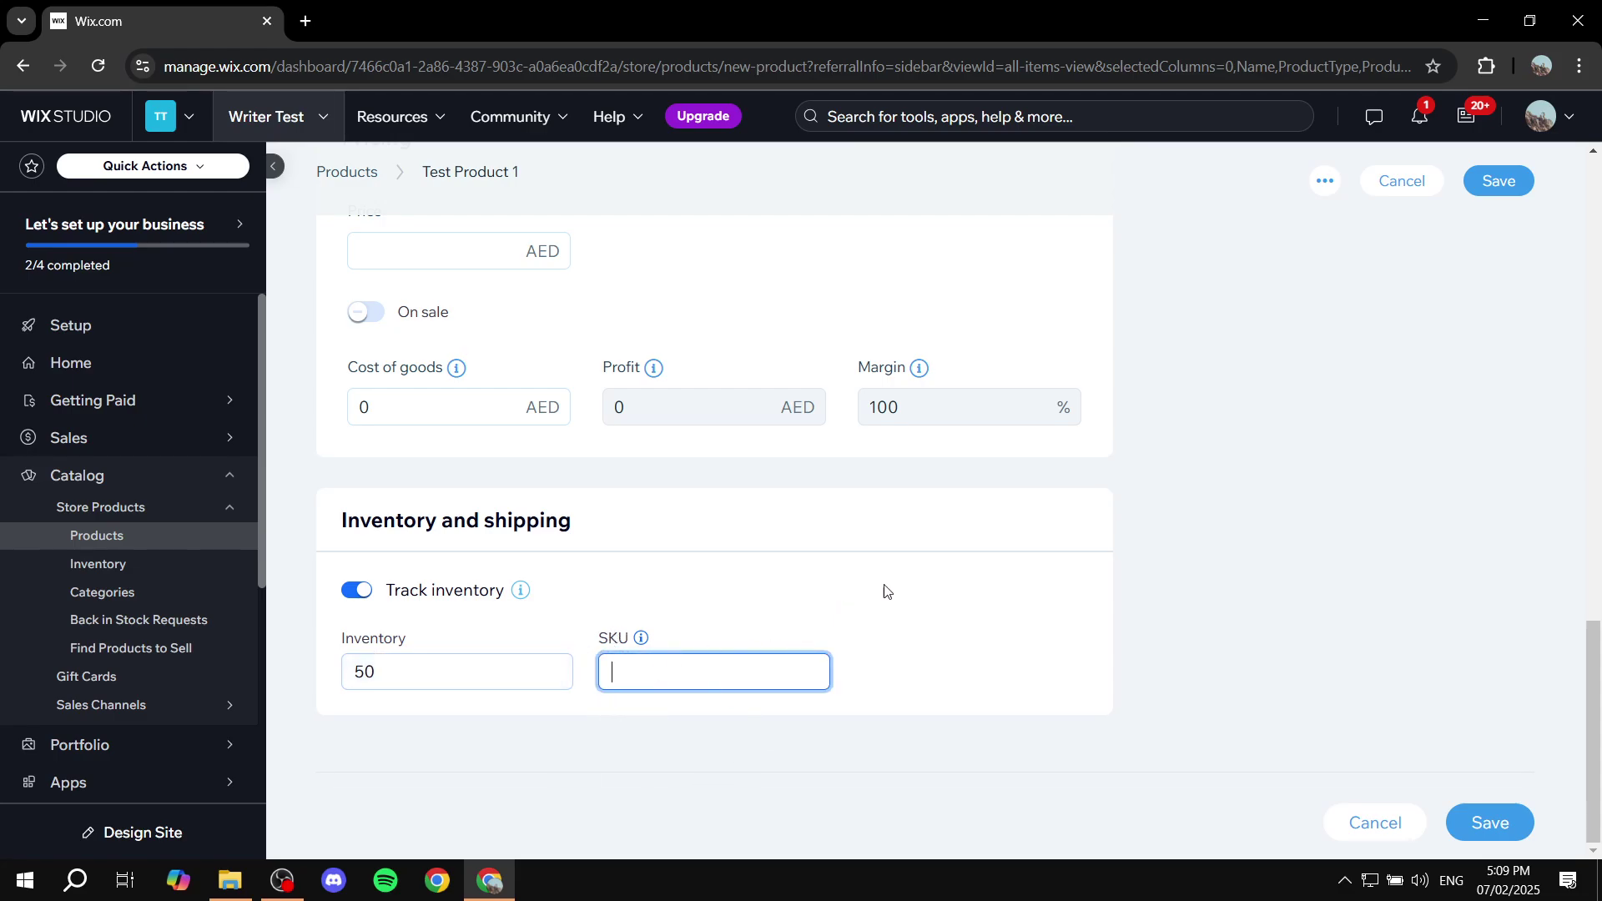
scroll(886, 591, up, 15)
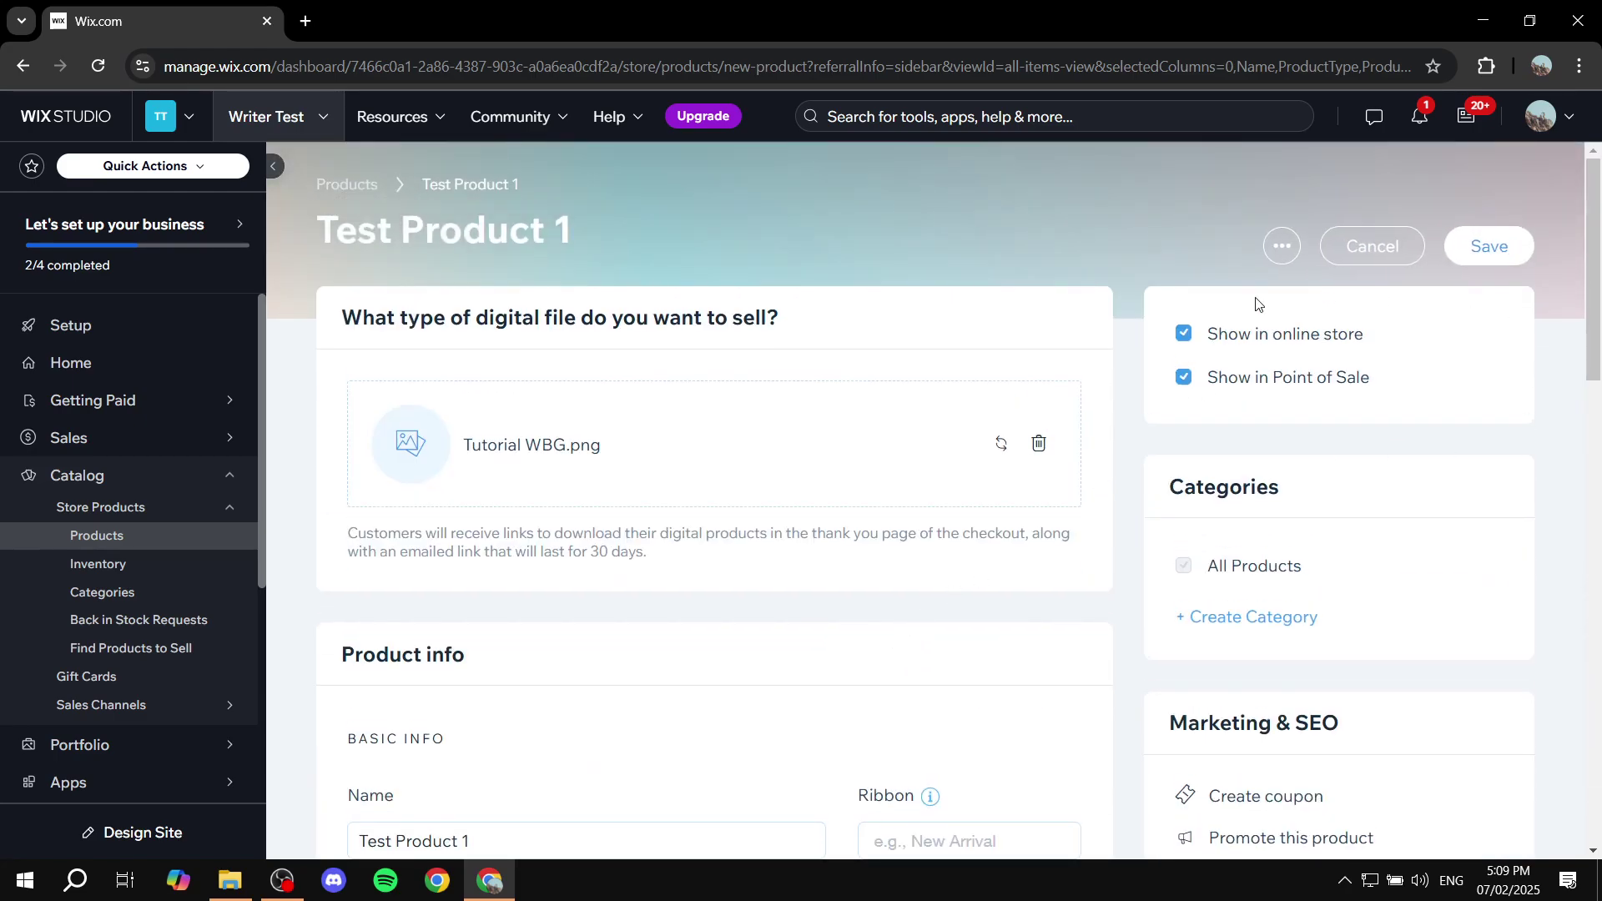
Step: Fill in the required price and save Test Product 1 at AED 150.00, dismissing the promotion dialog
click(1494, 251)
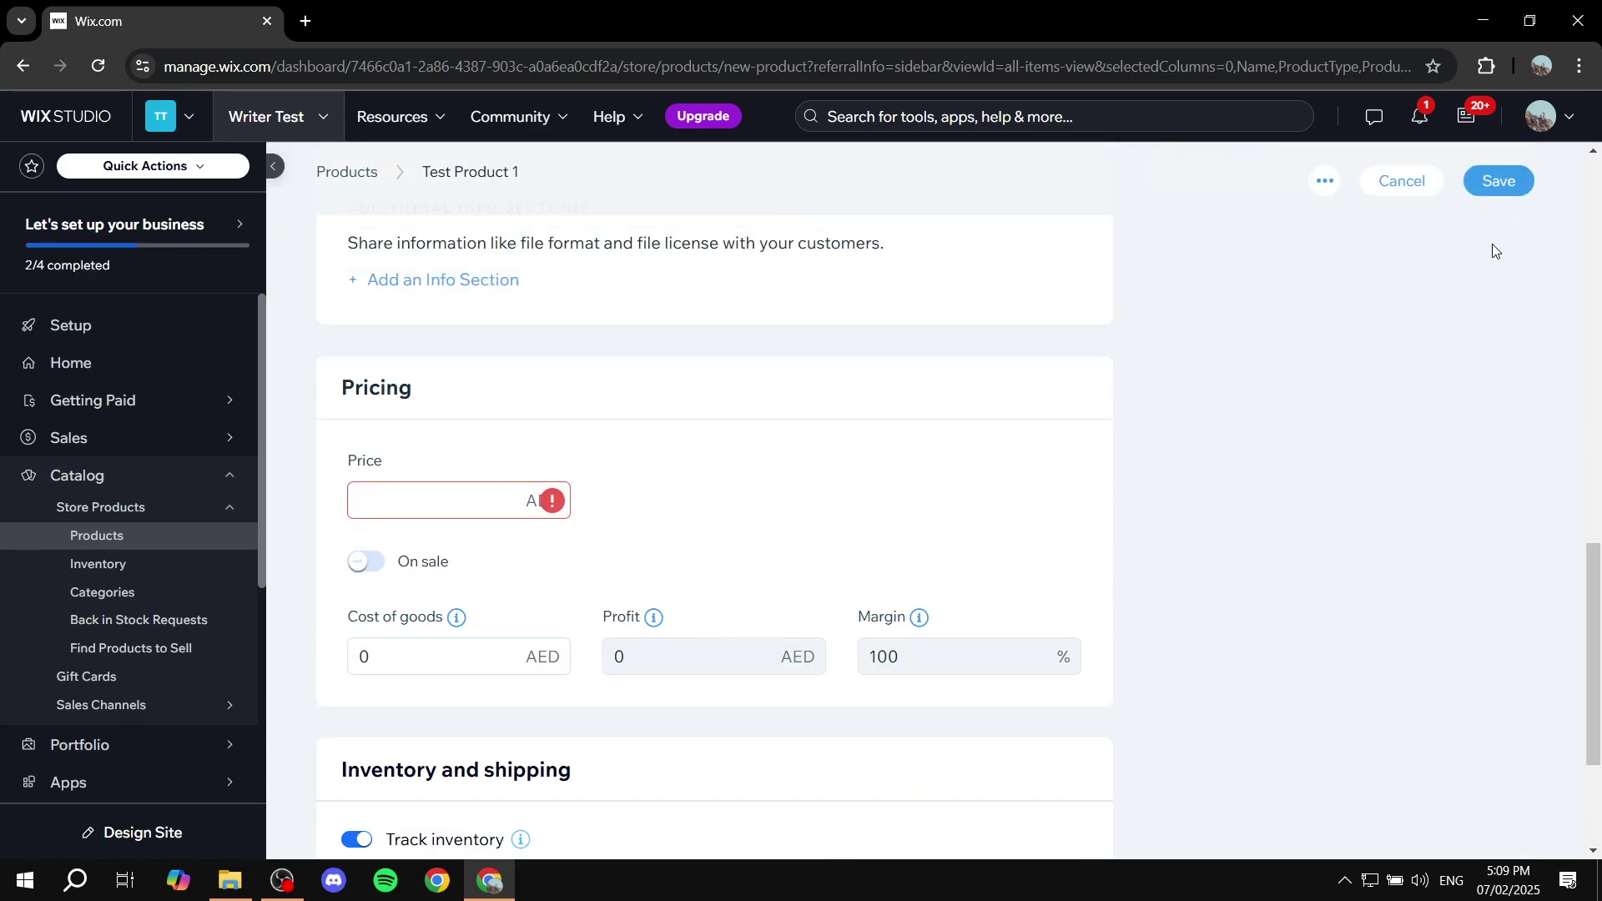
text(150)
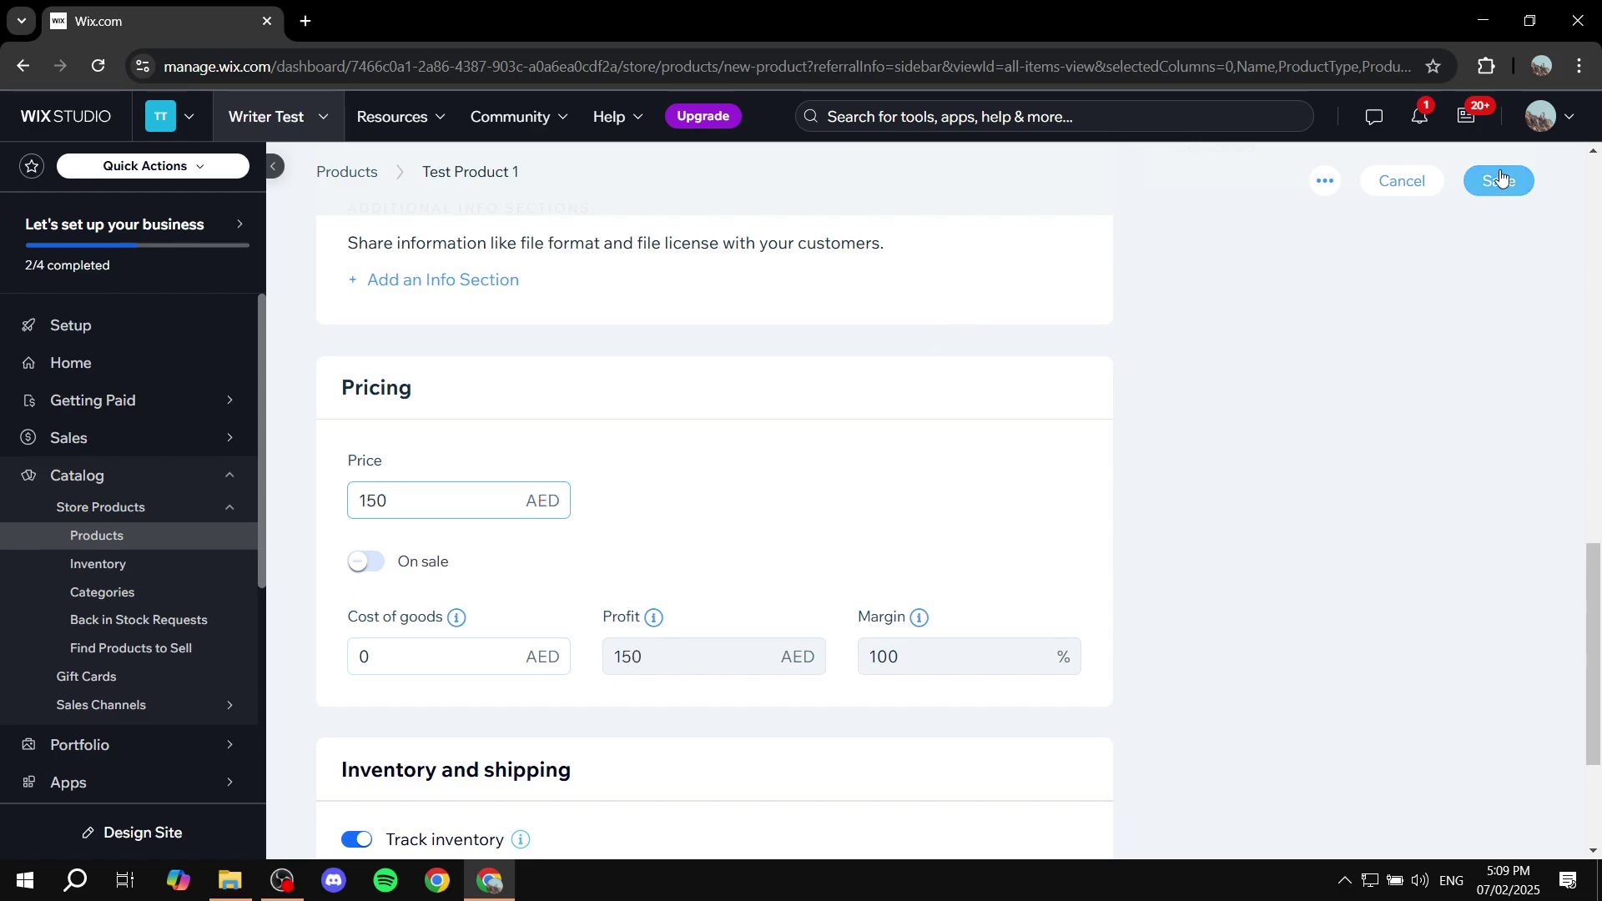
click(1499, 179)
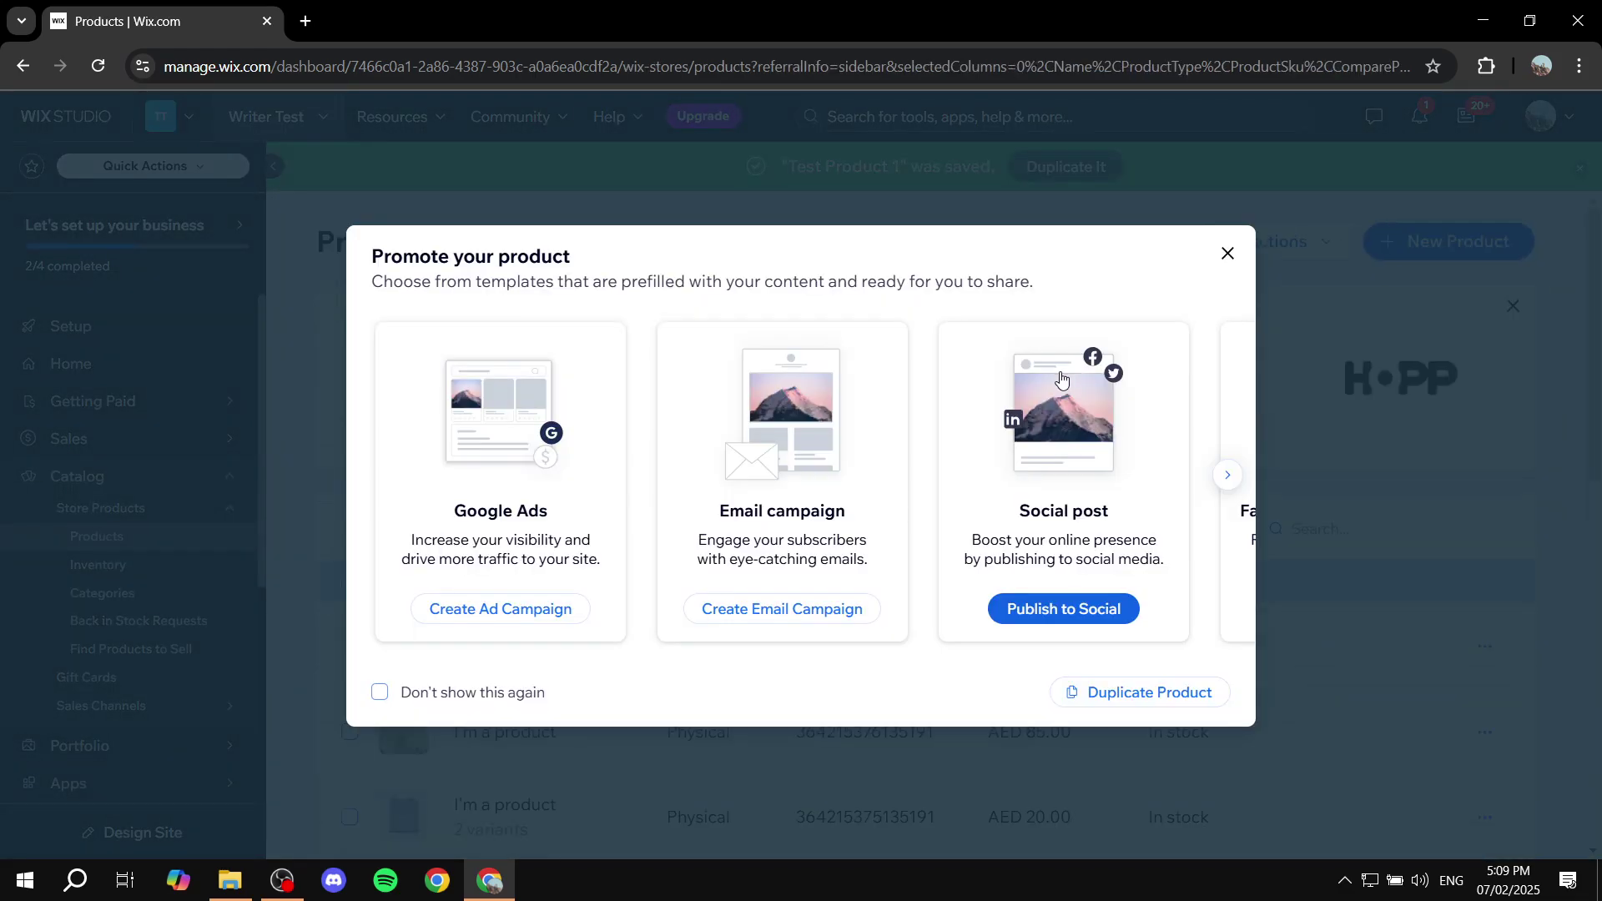
click(1227, 253)
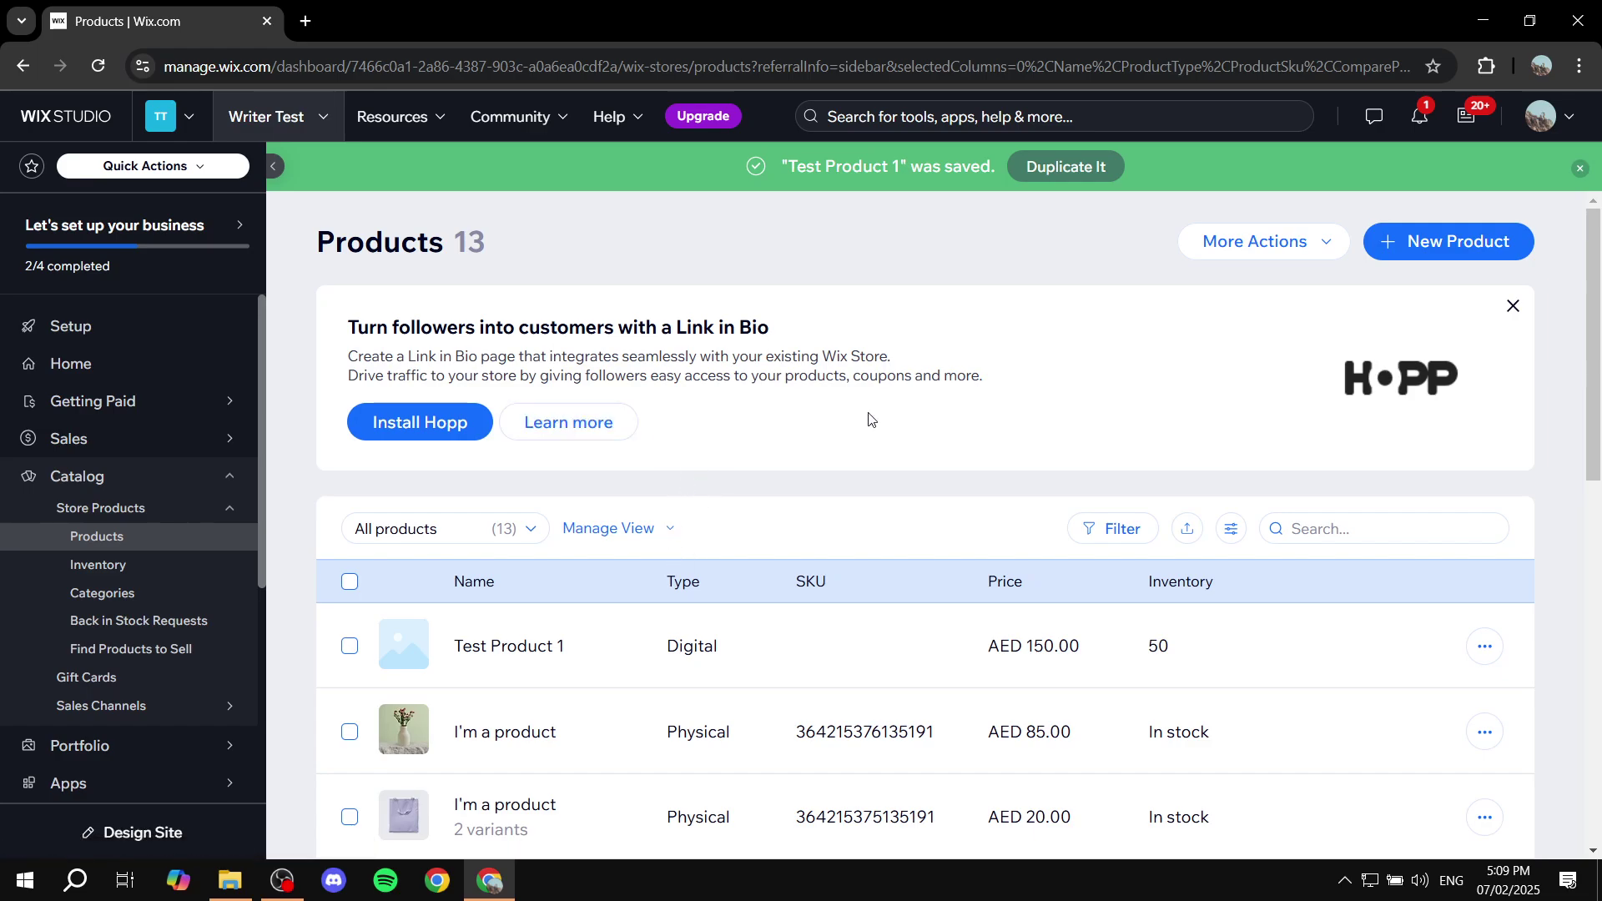
Step: Create a new physical product and look through its blank Untitled Product form
click(1407, 251)
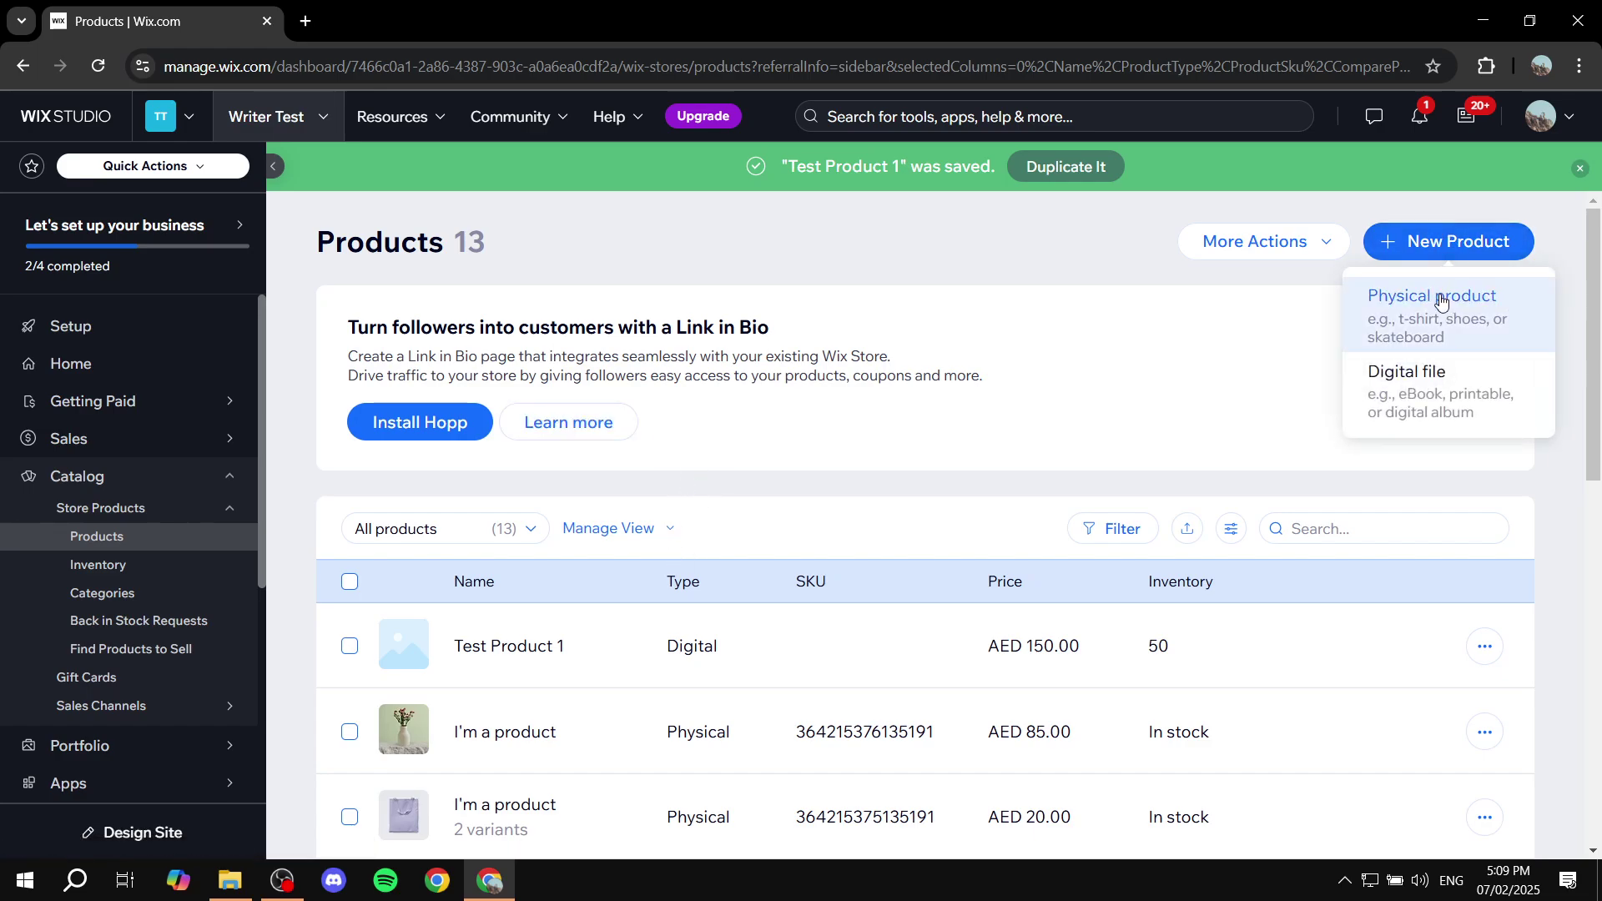
click(1434, 293)
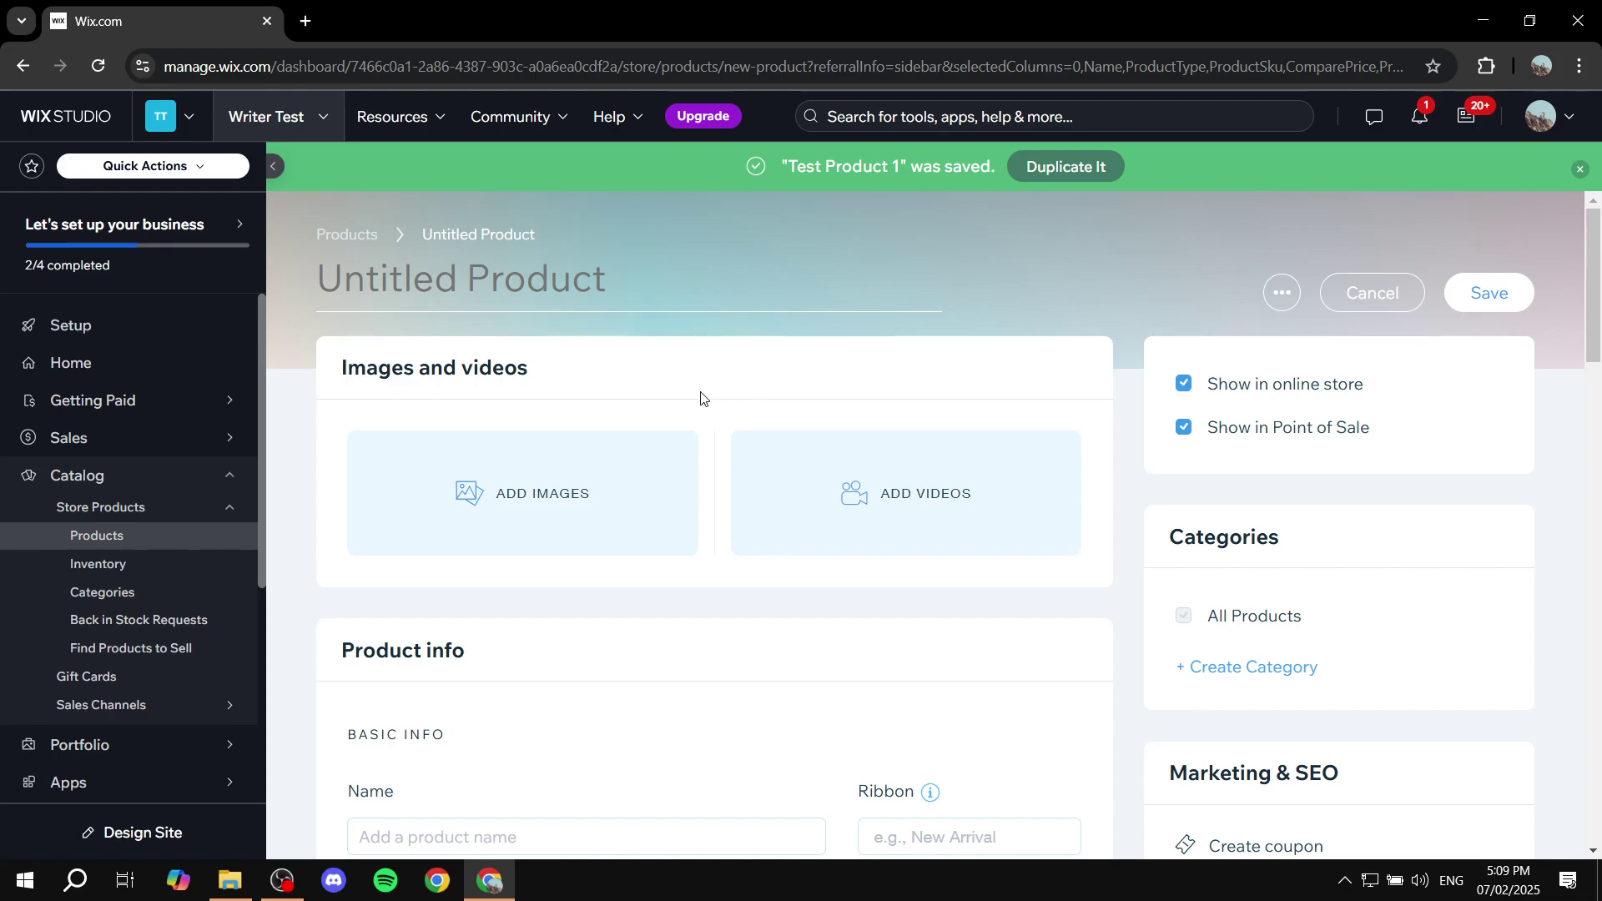
scroll(701, 399, down, 3)
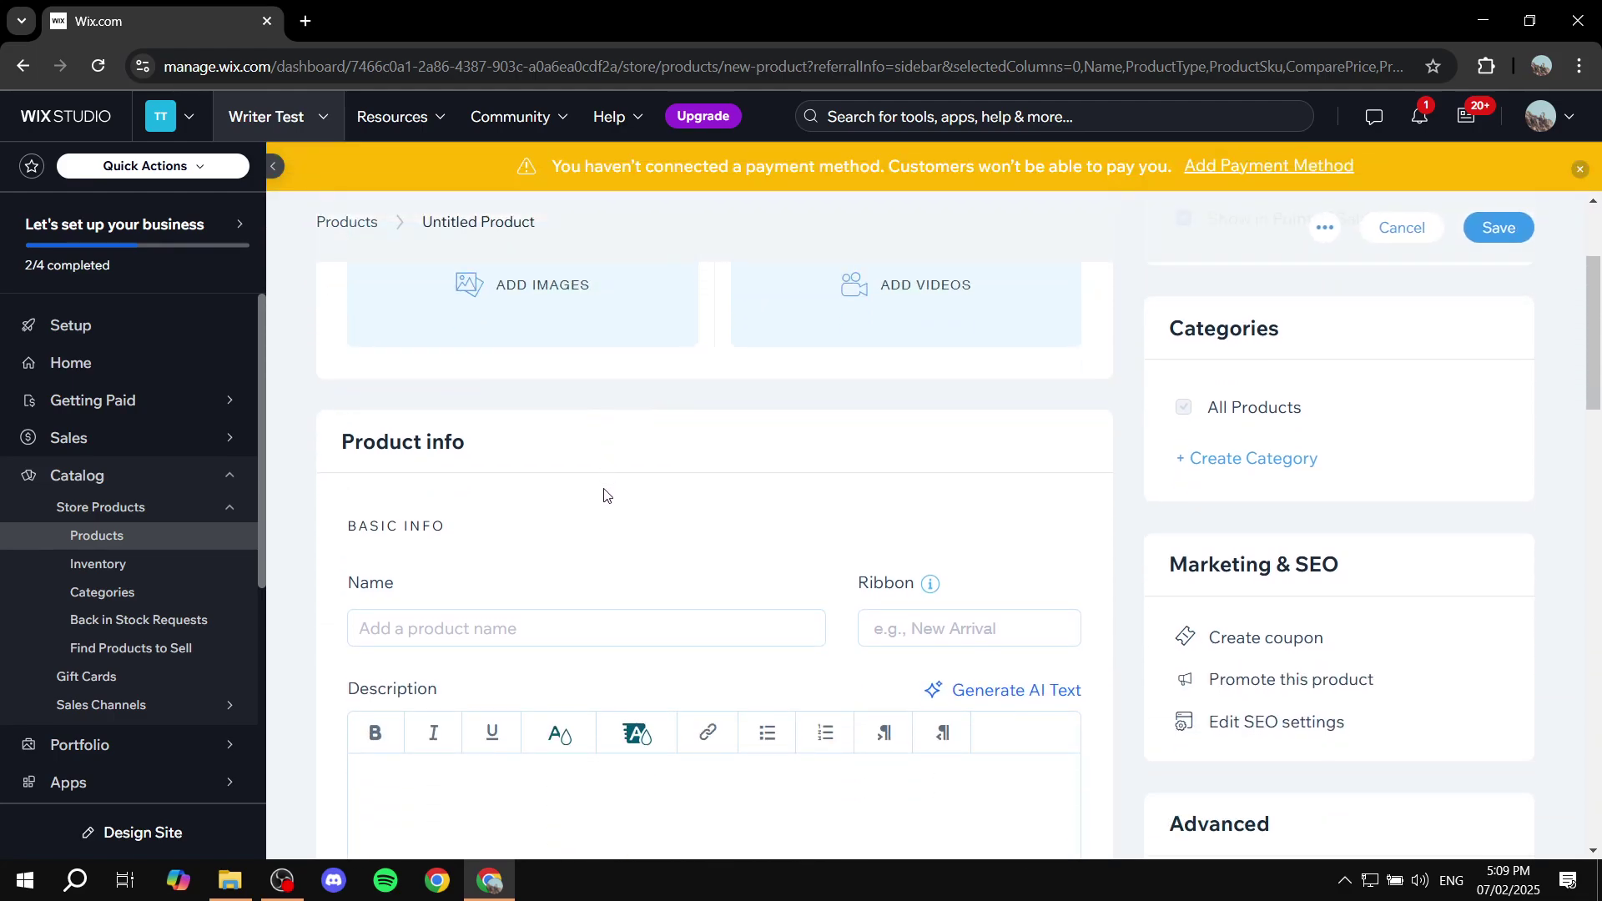
scroll(605, 495, down, 5)
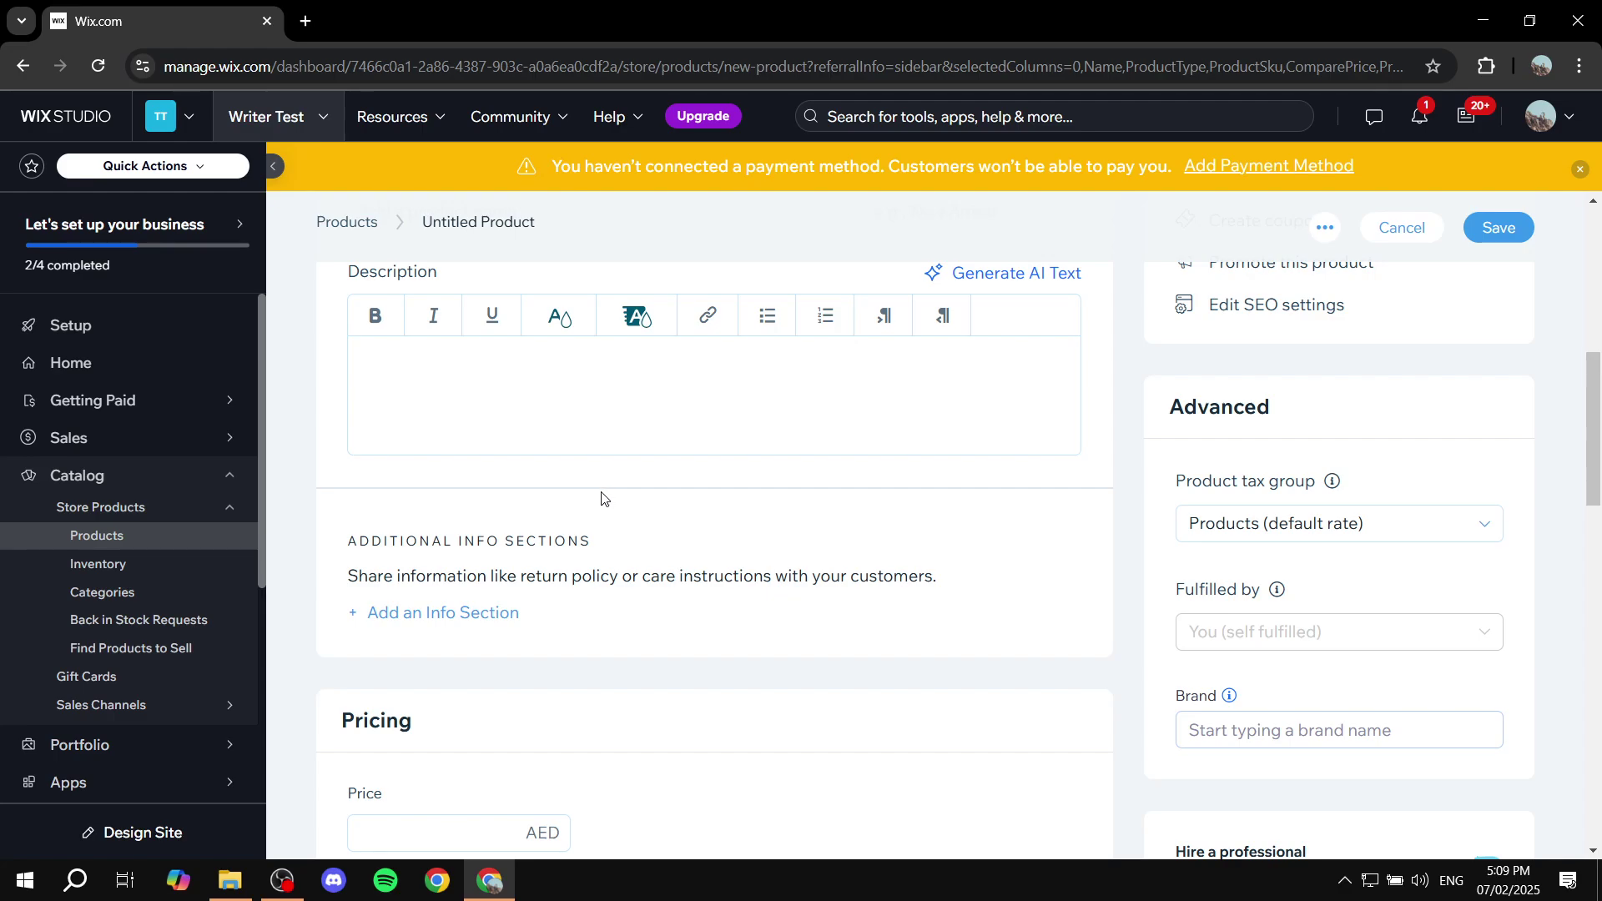
scroll(601, 498, down, 7)
scroll(733, 433, down, 5)
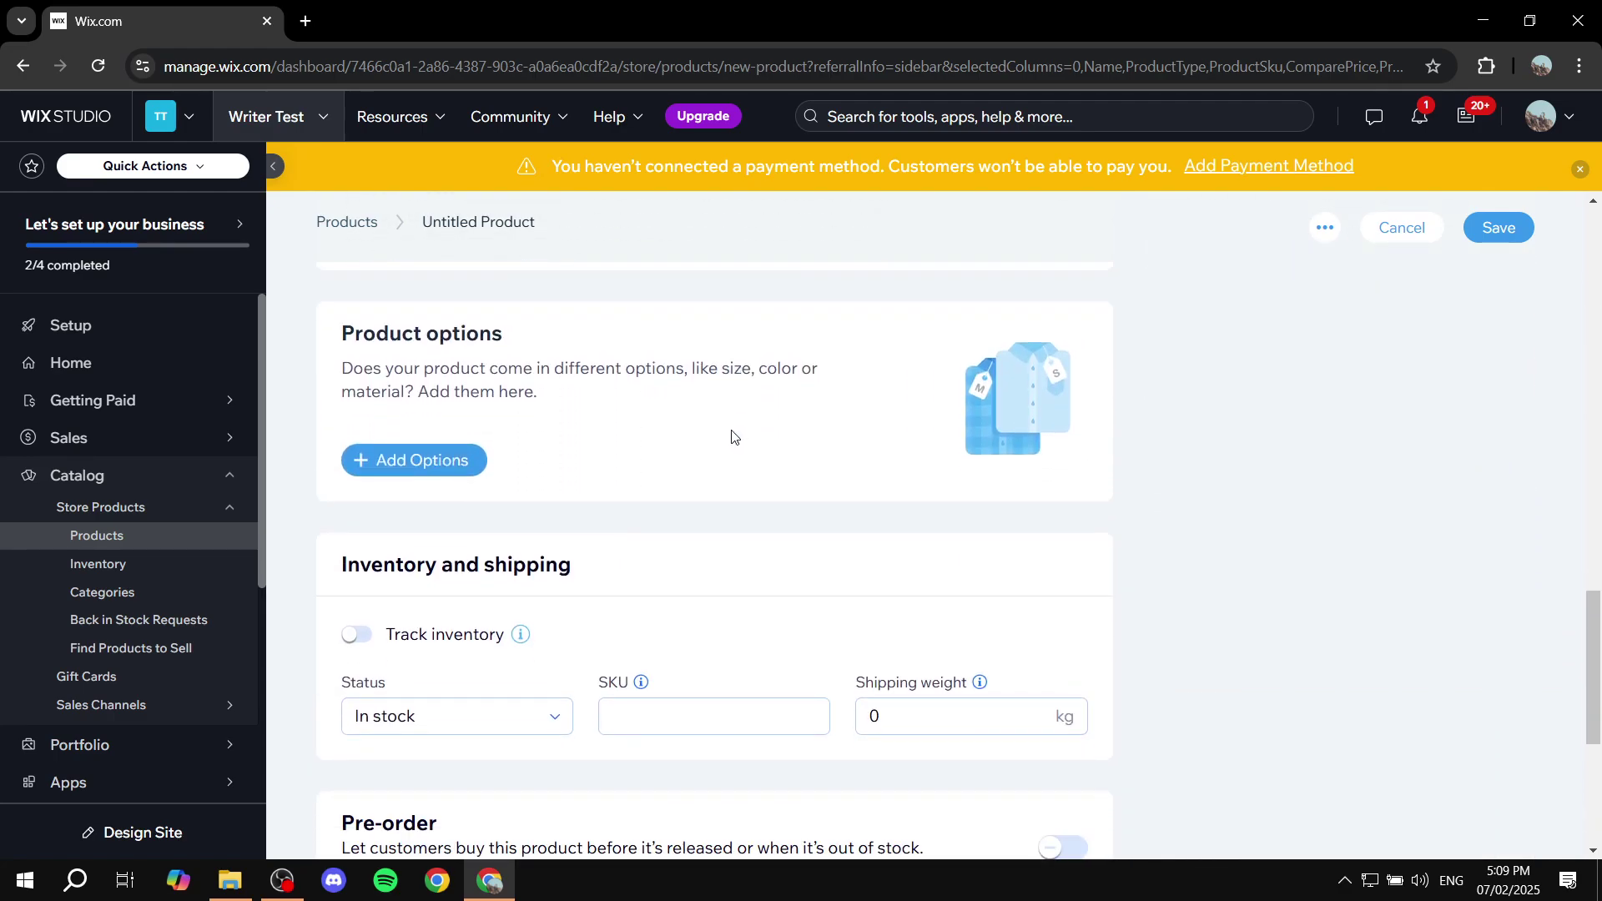
scroll(720, 425, down, 4)
scroll(734, 465, up, 6)
scroll(734, 443, up, 15)
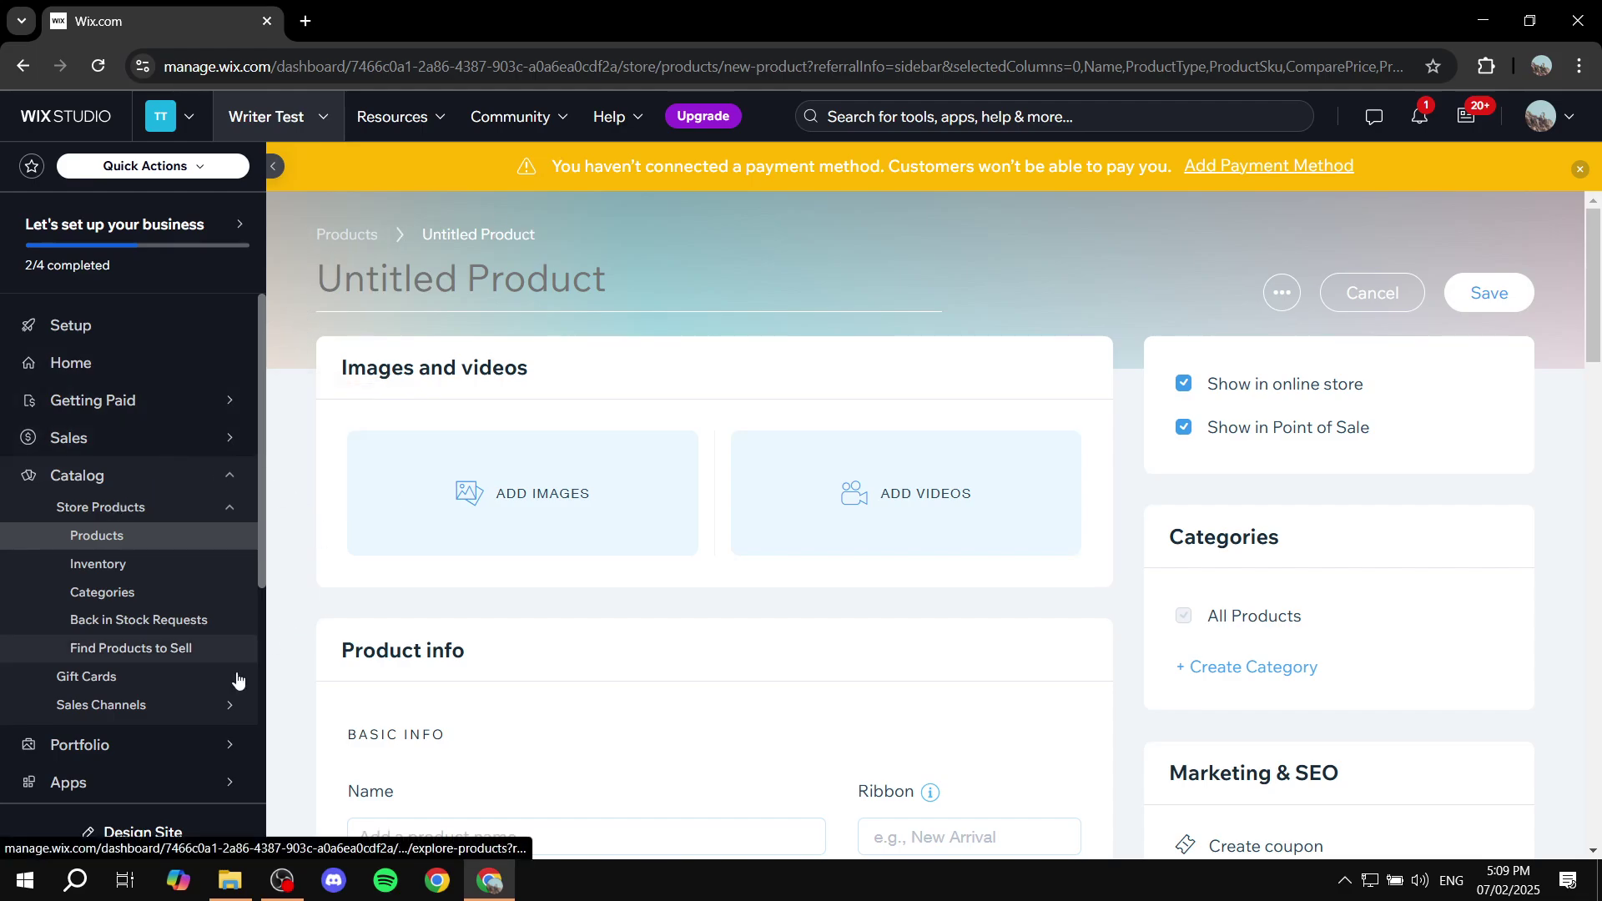
Step: Go to the Home dashboard and open the site with Design Site in the website editor tab
click(142, 370)
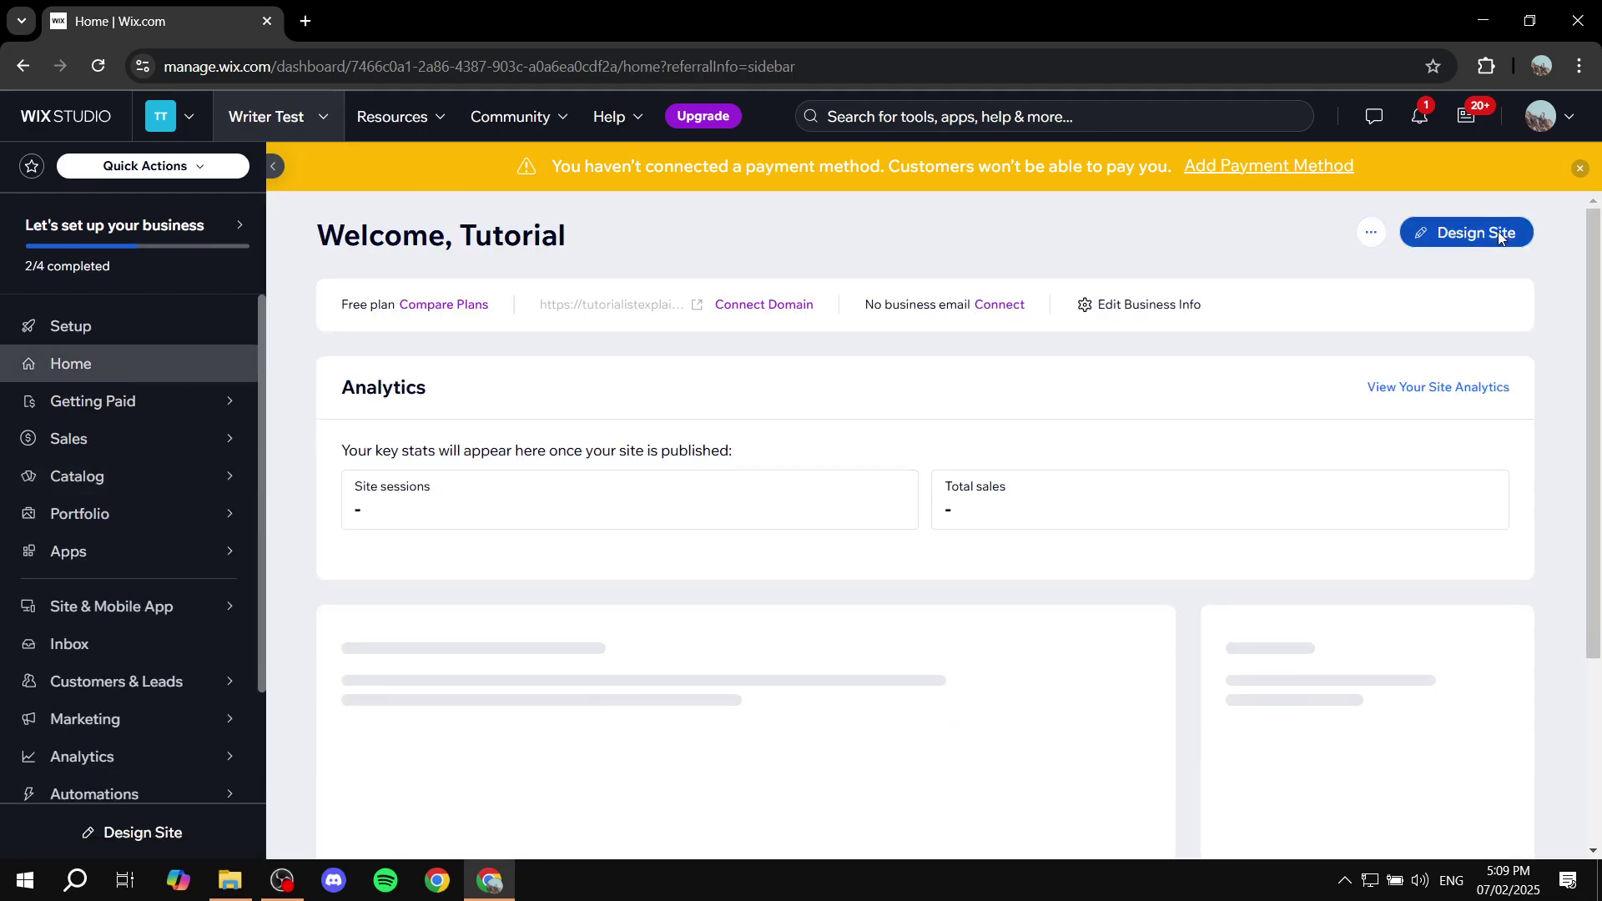
click(1523, 233)
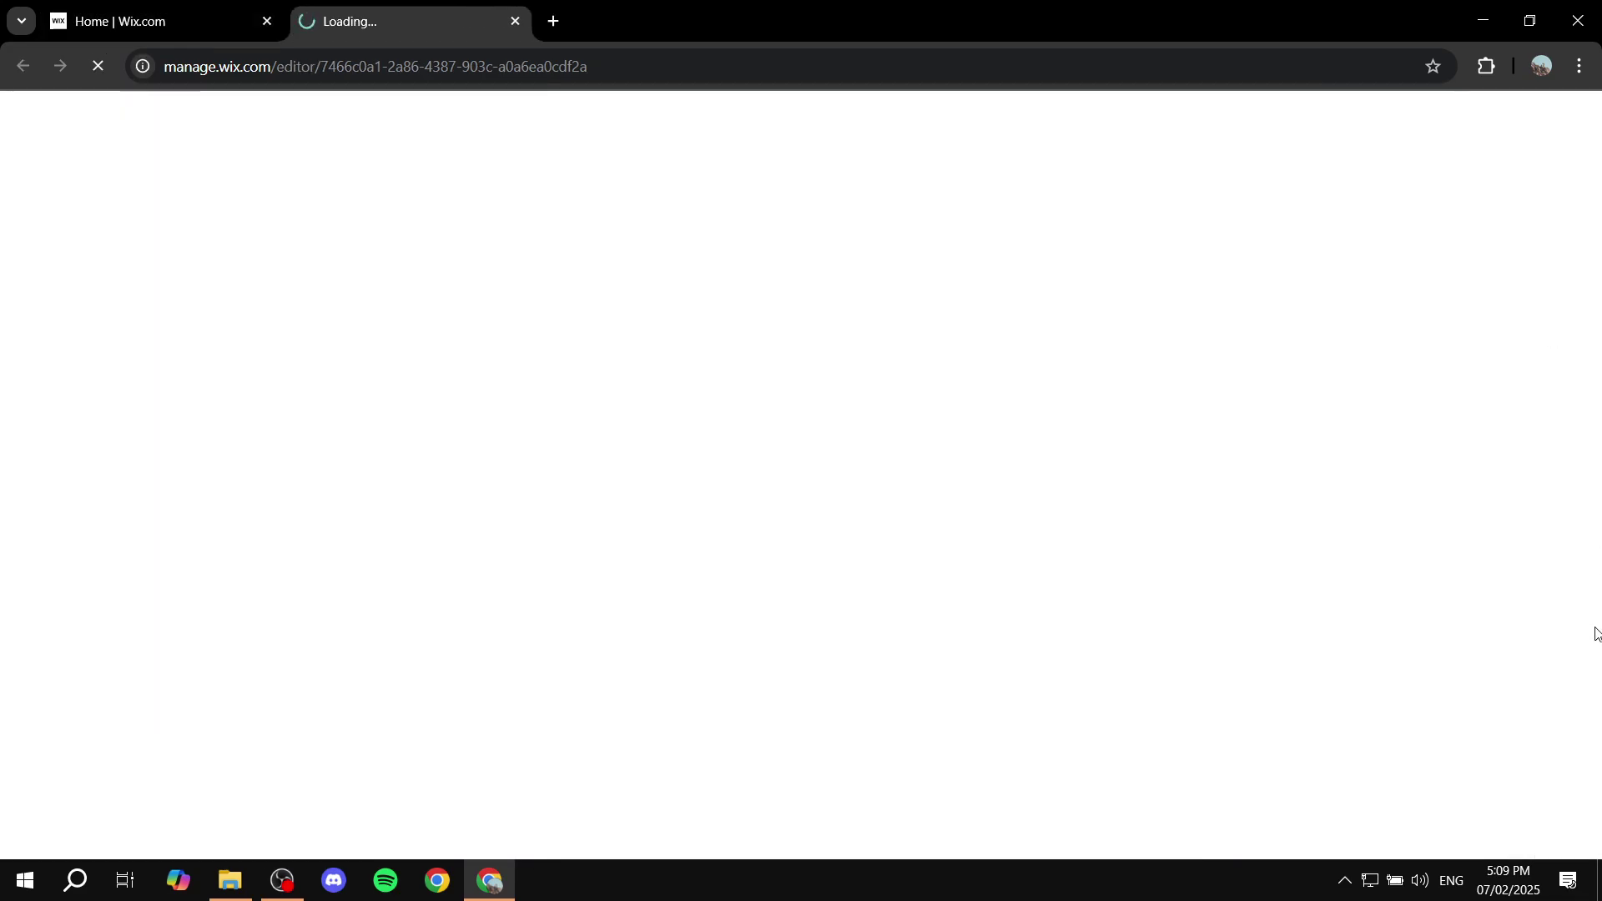
click(179, 10)
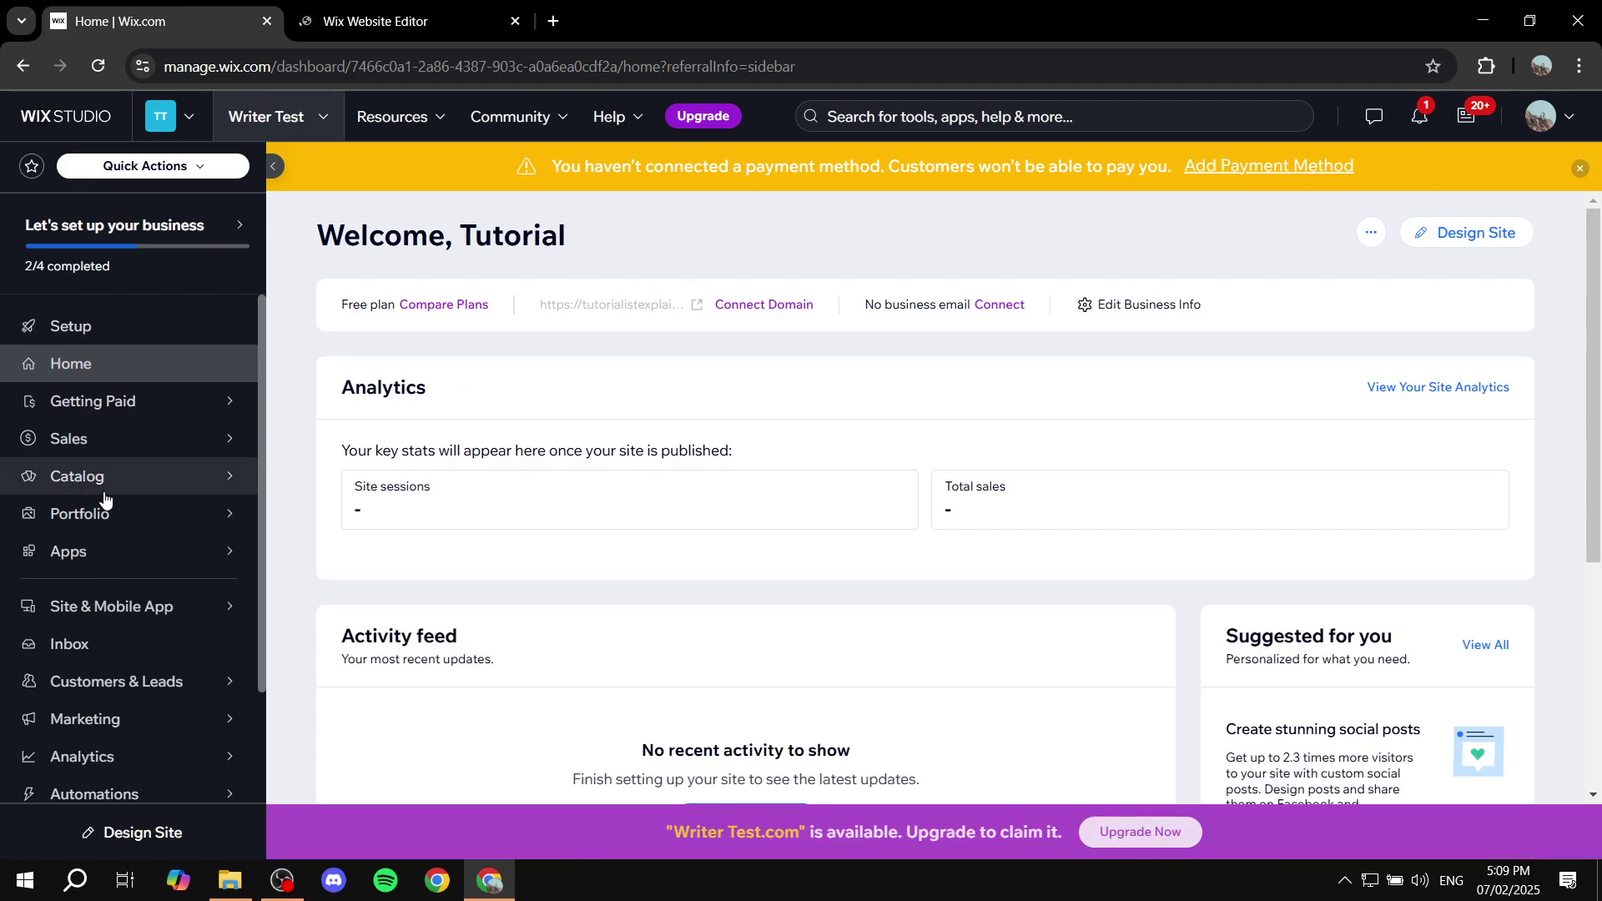
mouse_move(117, 482)
mouse_move(330, 451)
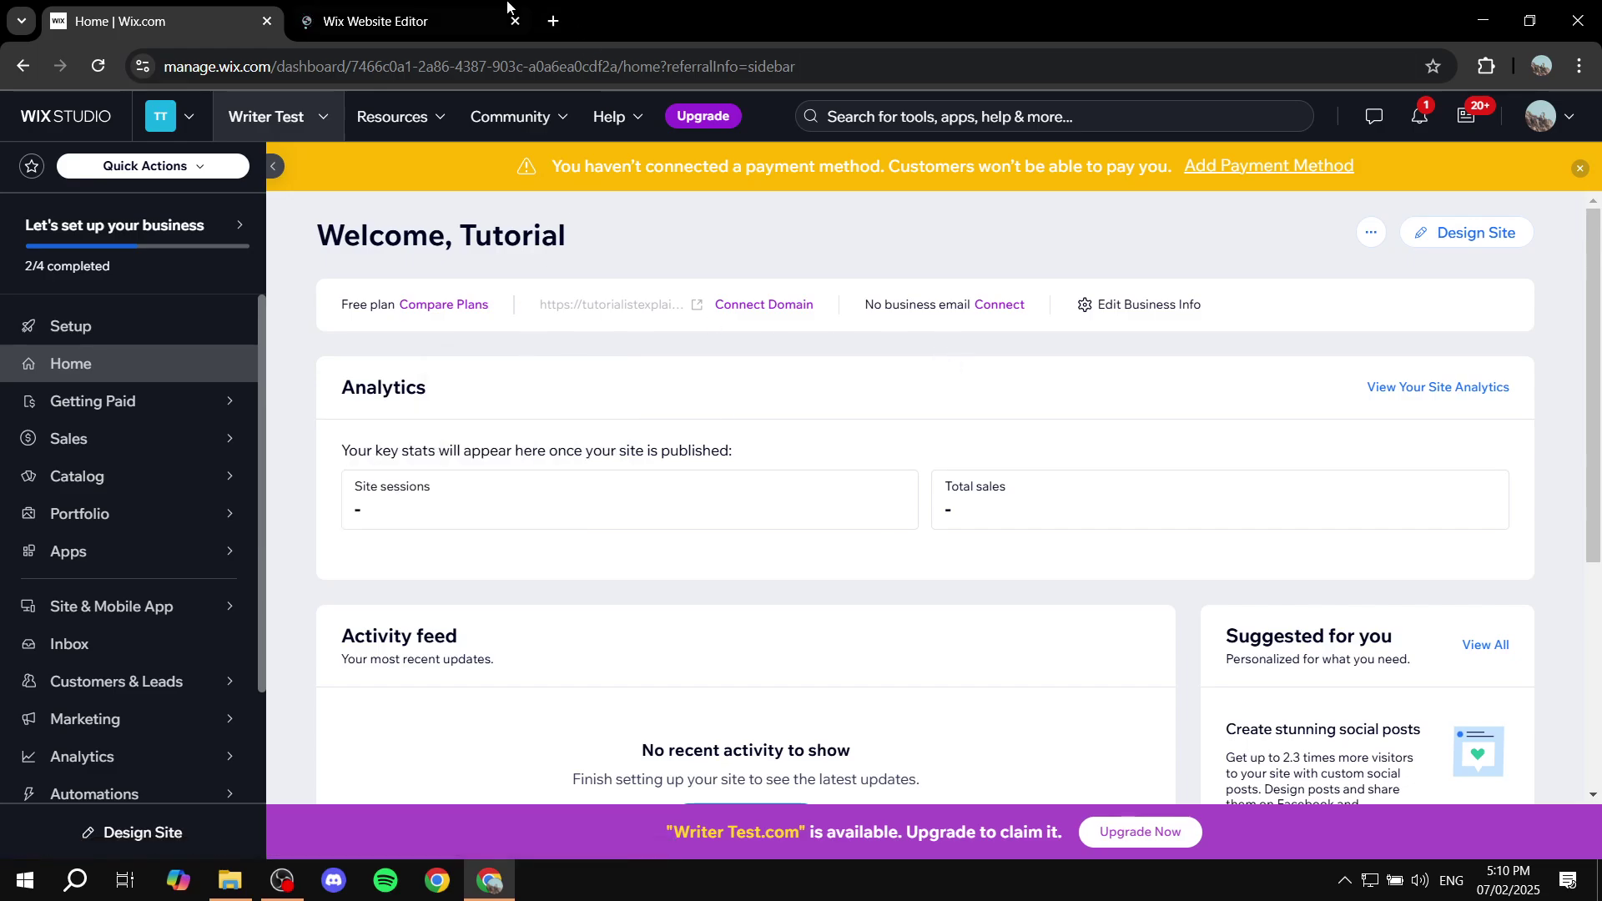
click(417, 8)
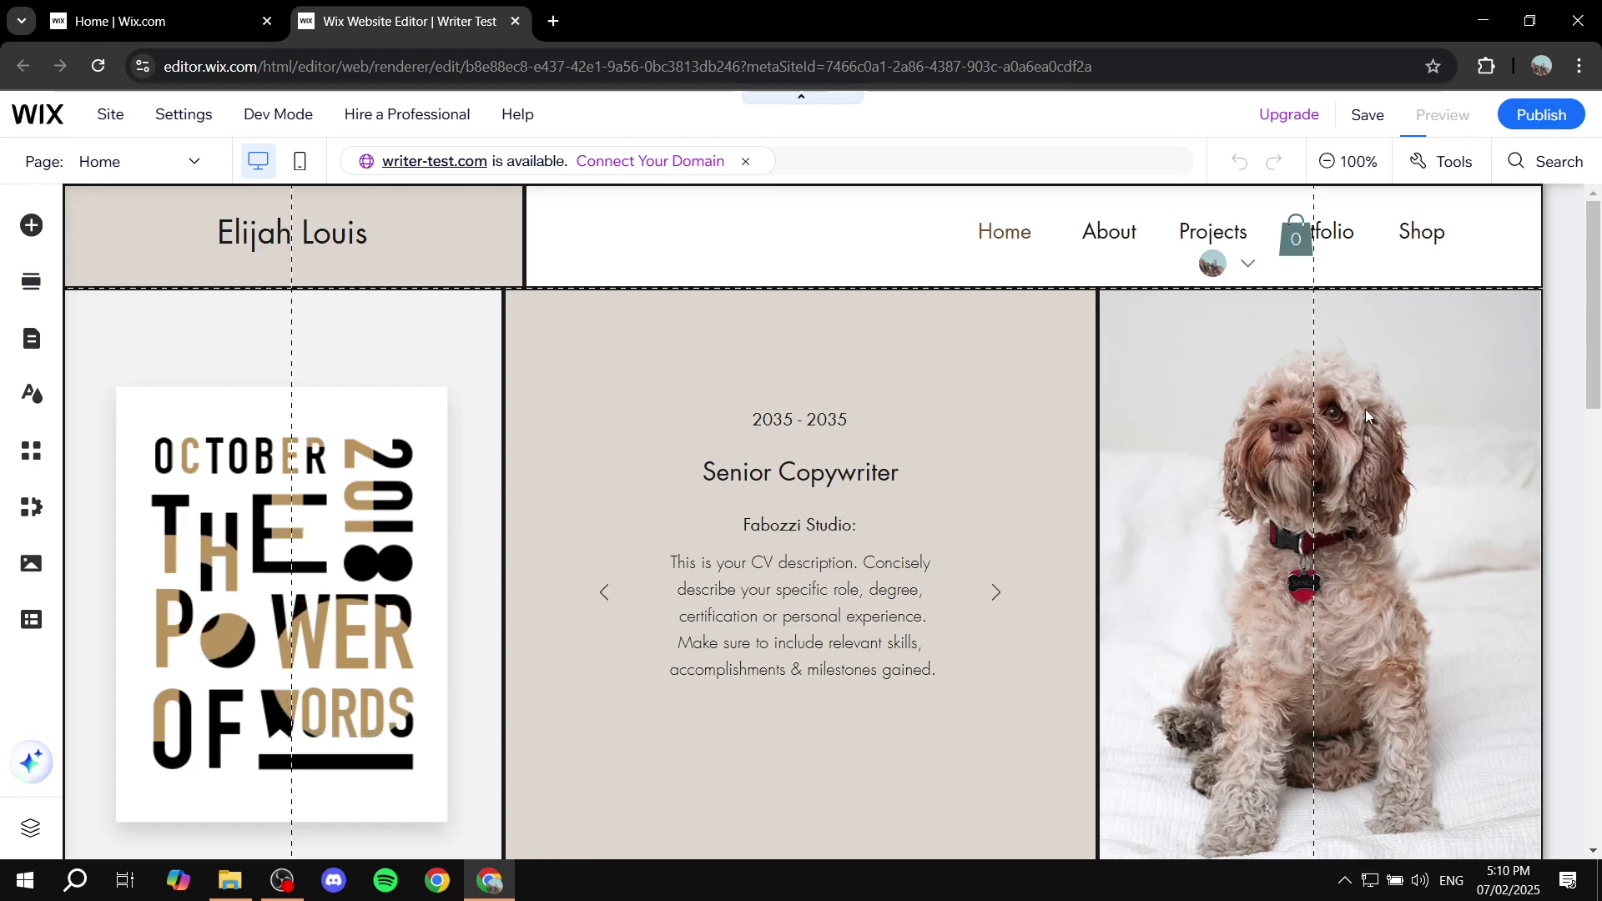
Step: Preview the site to check Test Product 1 at 150.00AED, then close the website editor
click(1443, 114)
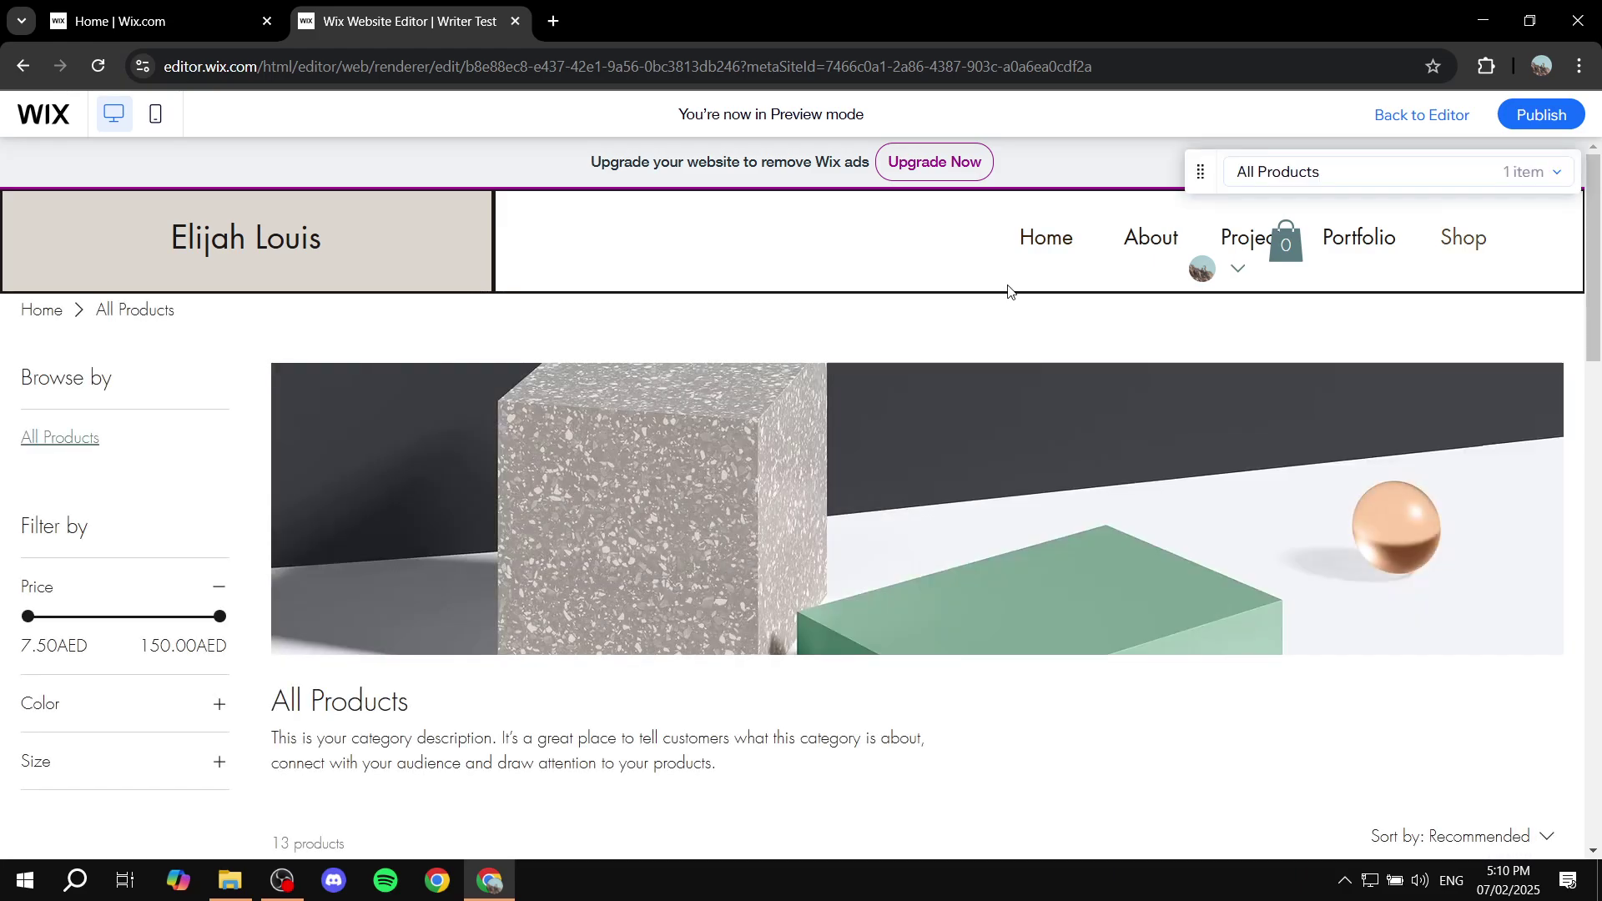
scroll(898, 536, down, 5)
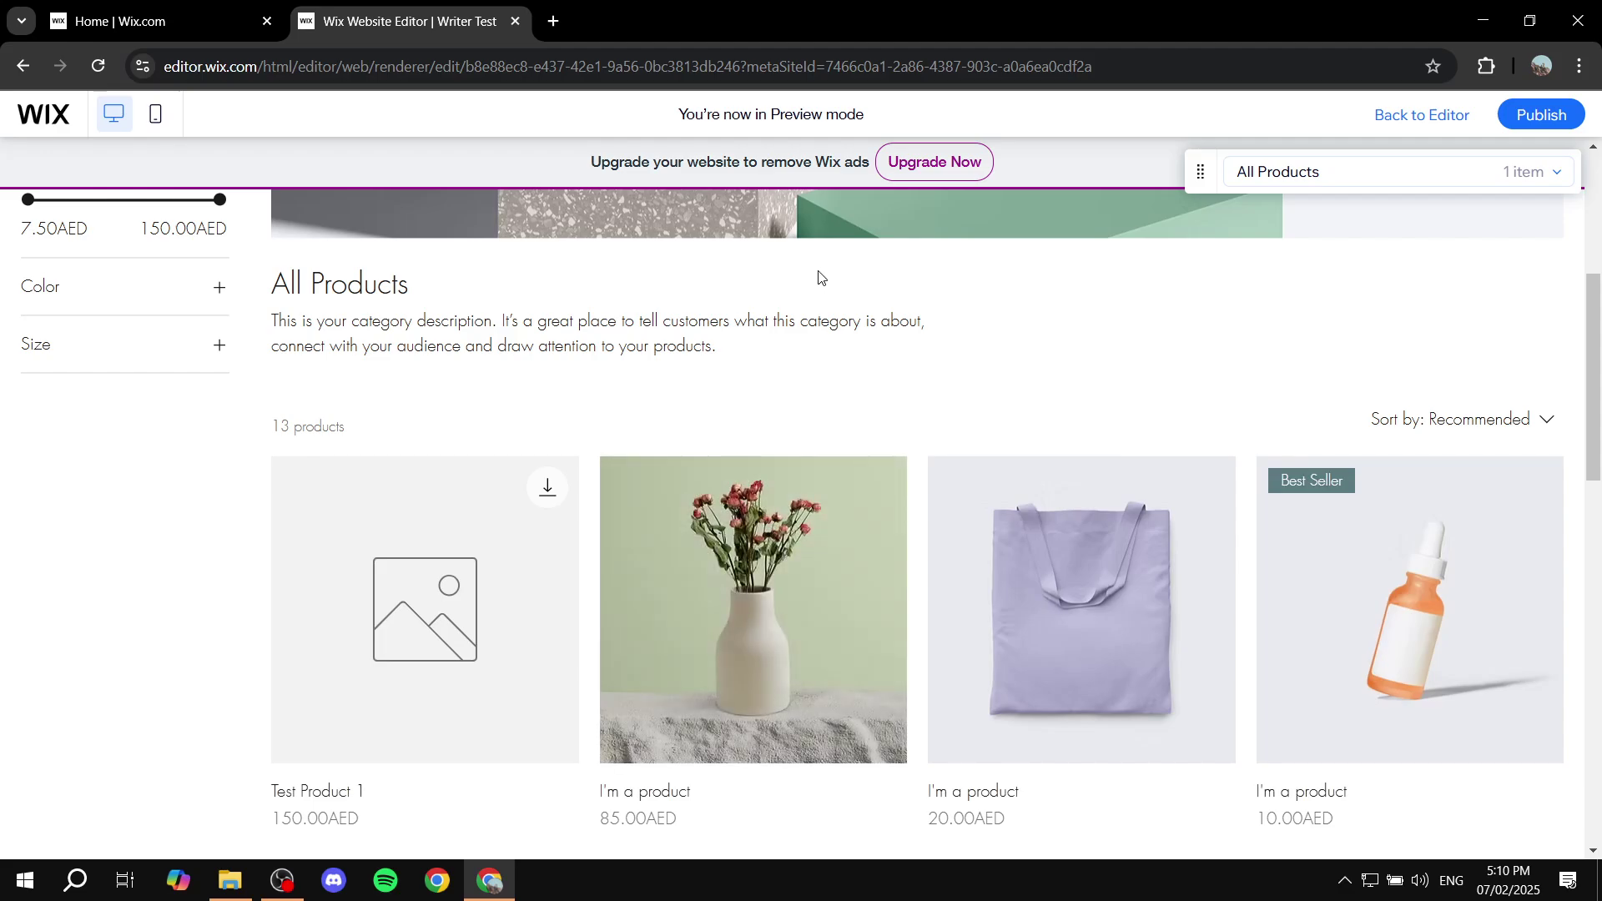
scroll(819, 278, down, 2)
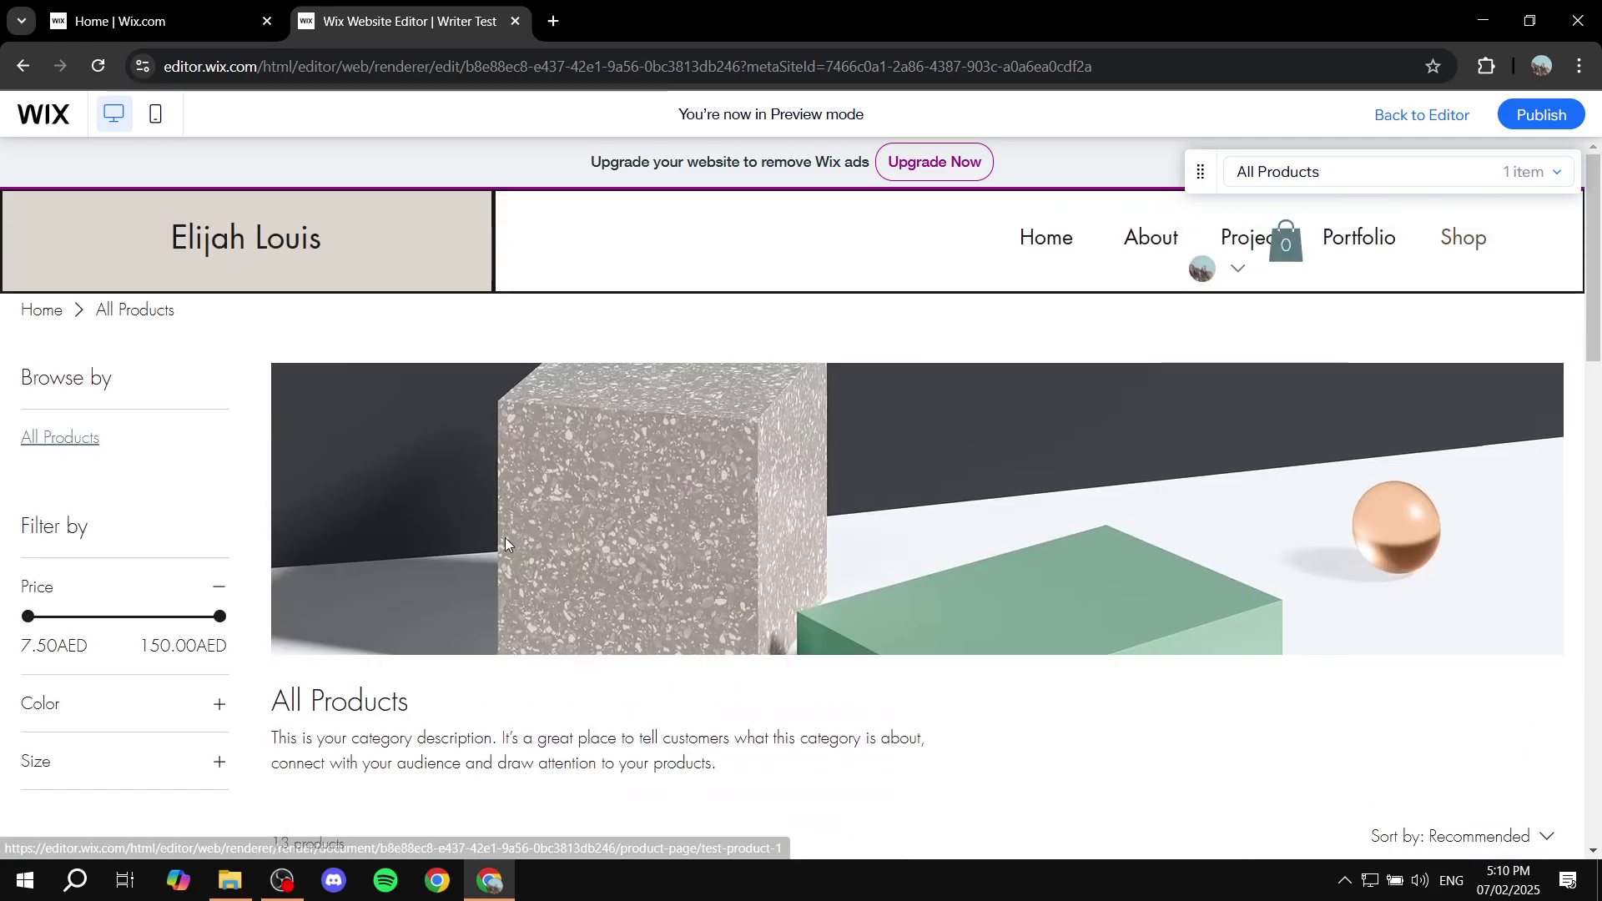
scroll(486, 743, down, 3)
scroll(413, 545, down, 3)
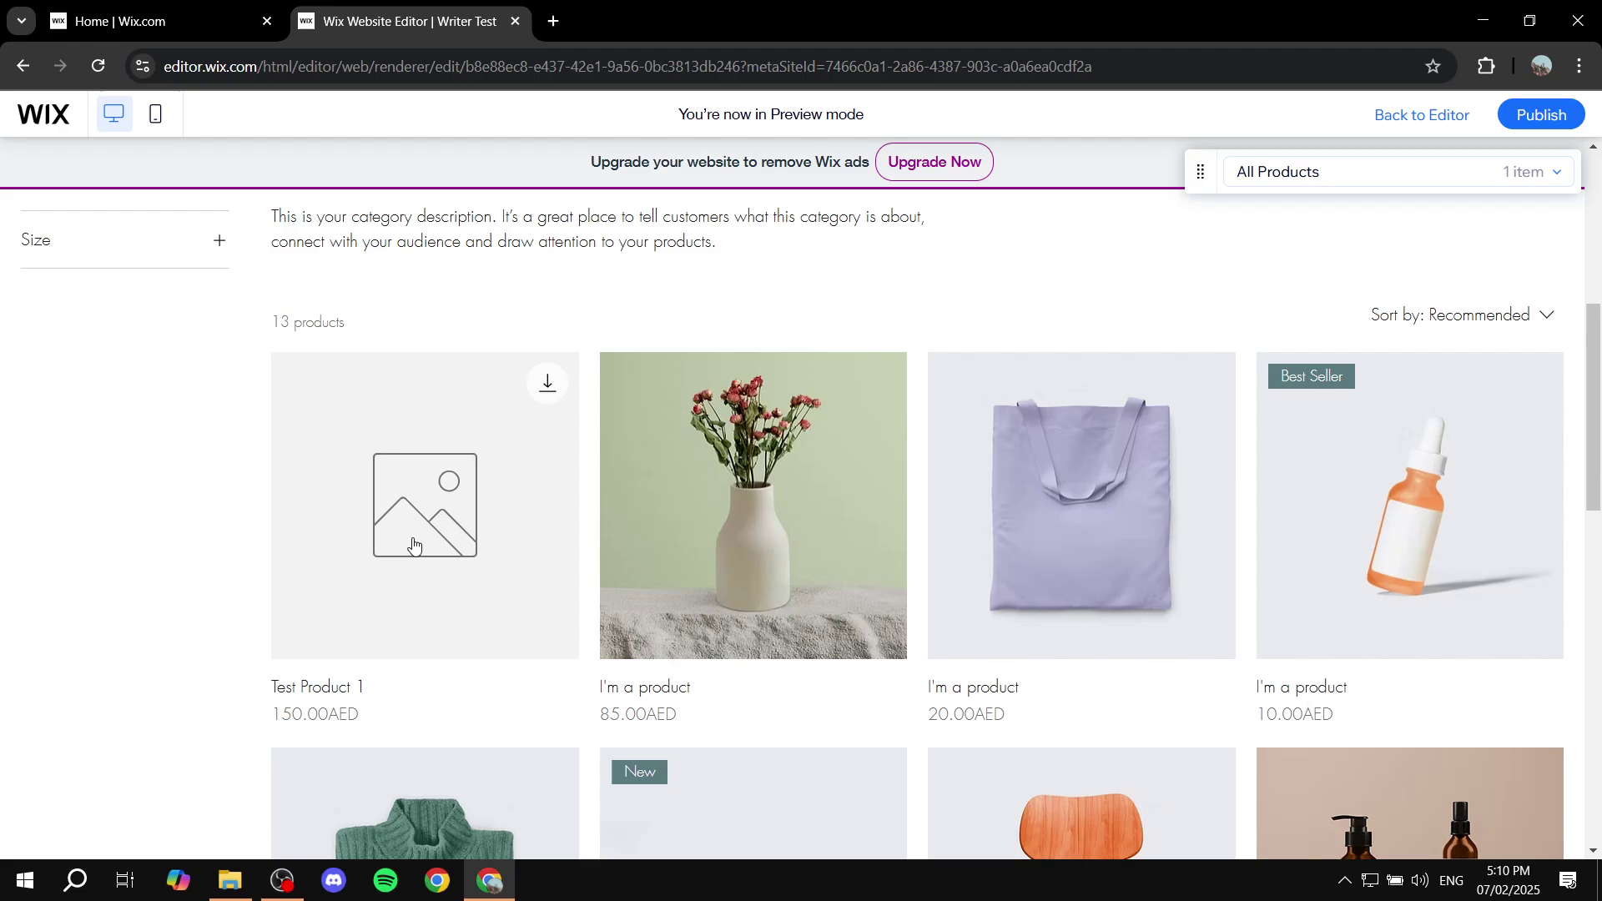
scroll(701, 676, up, 5)
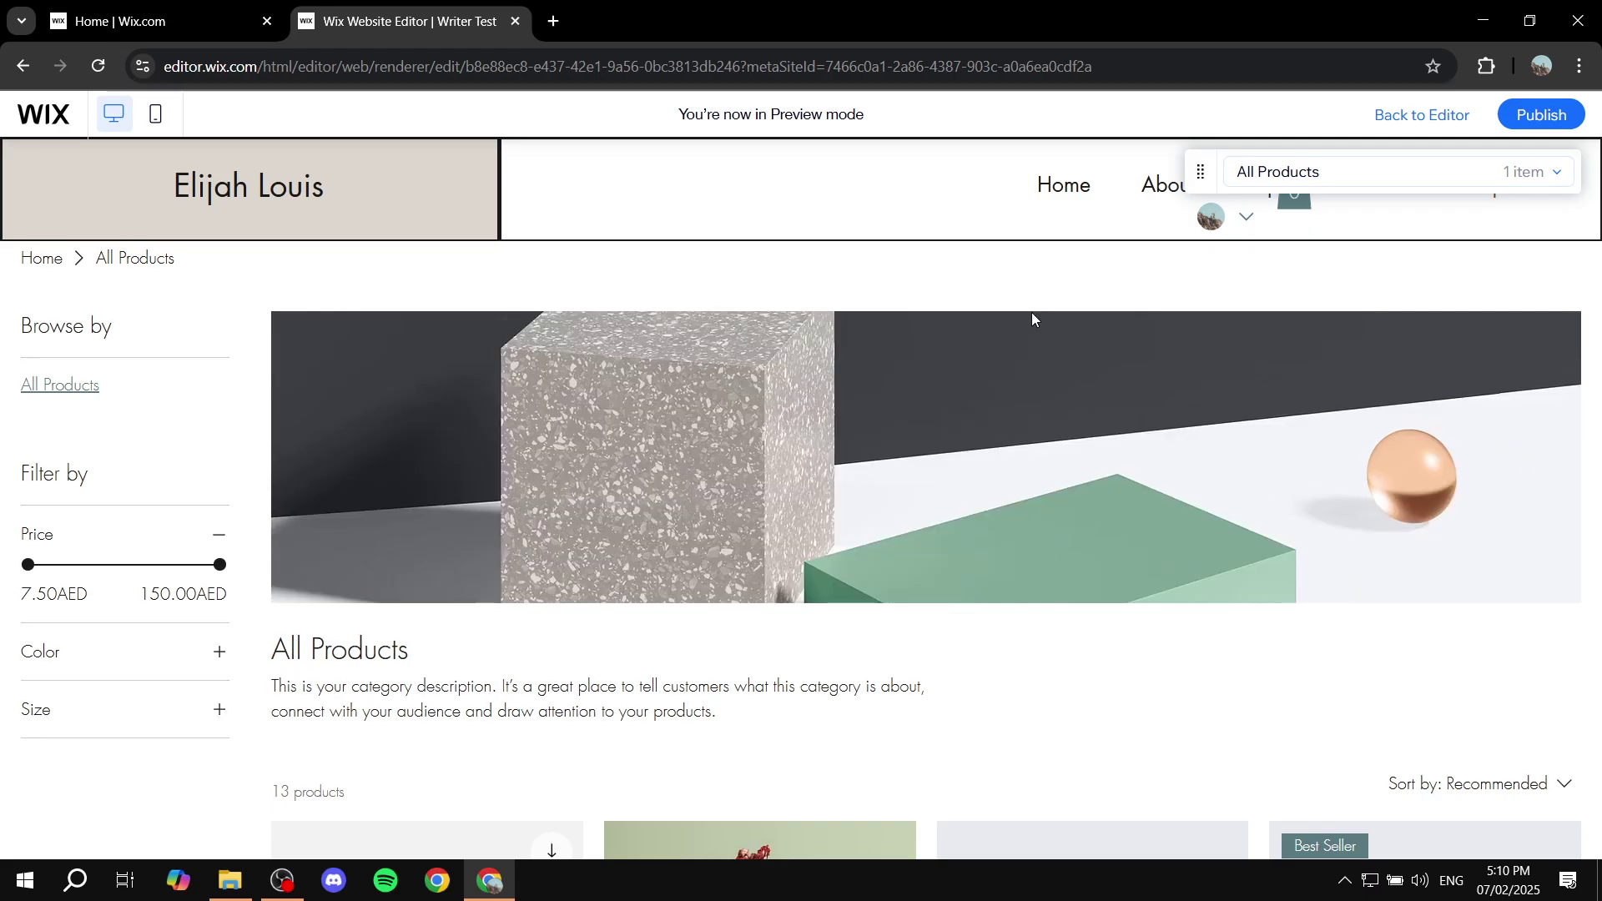
click(1423, 115)
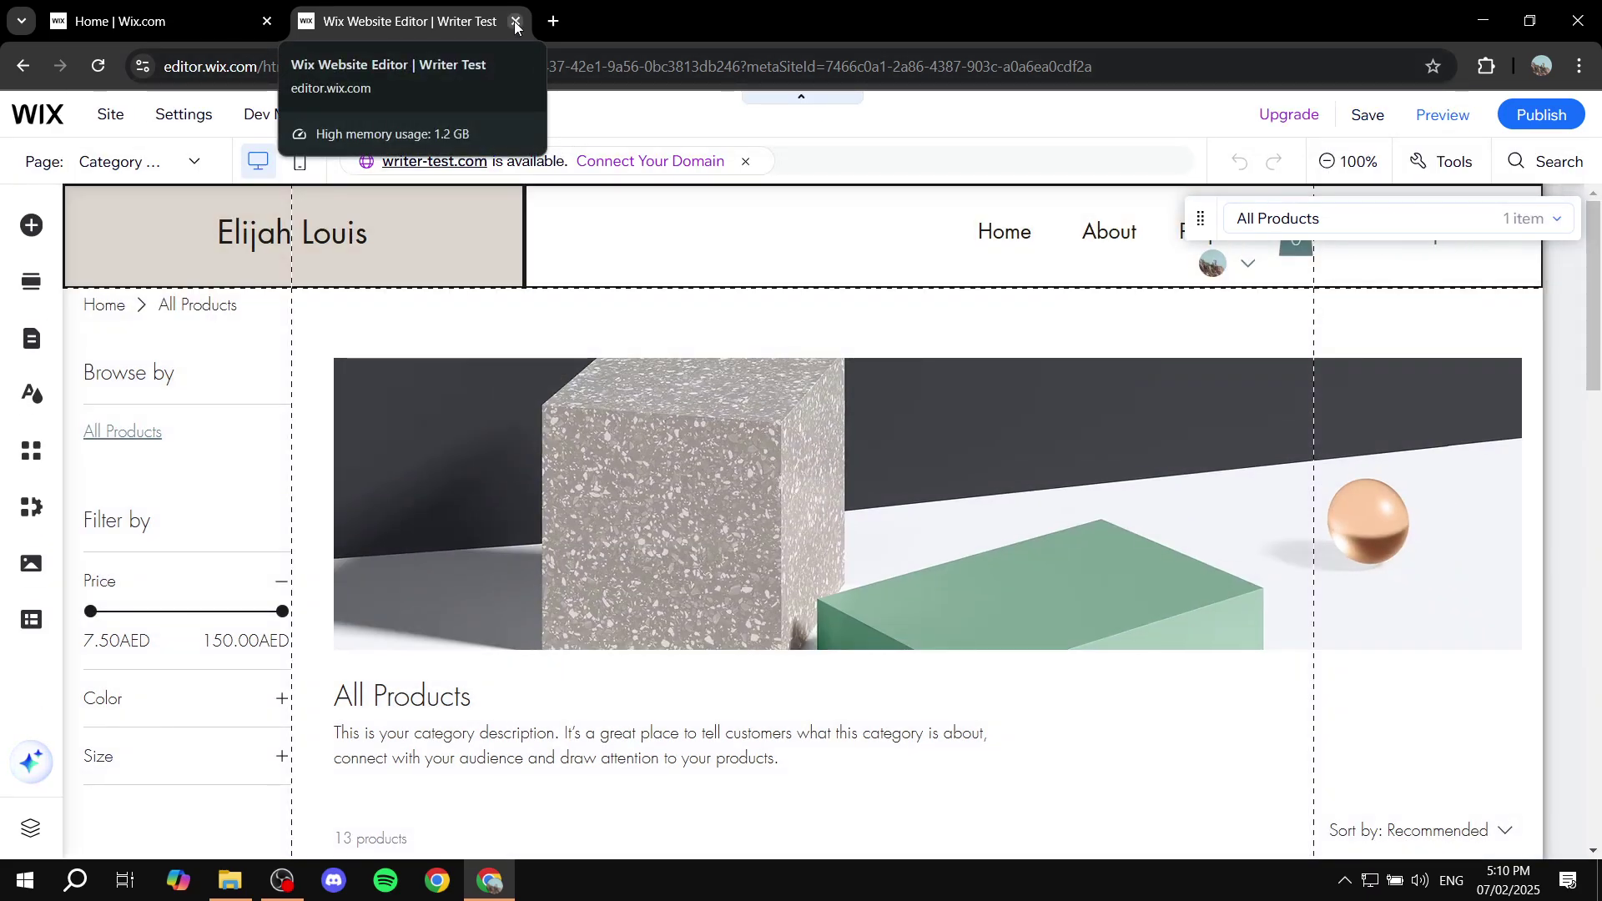
click(515, 27)
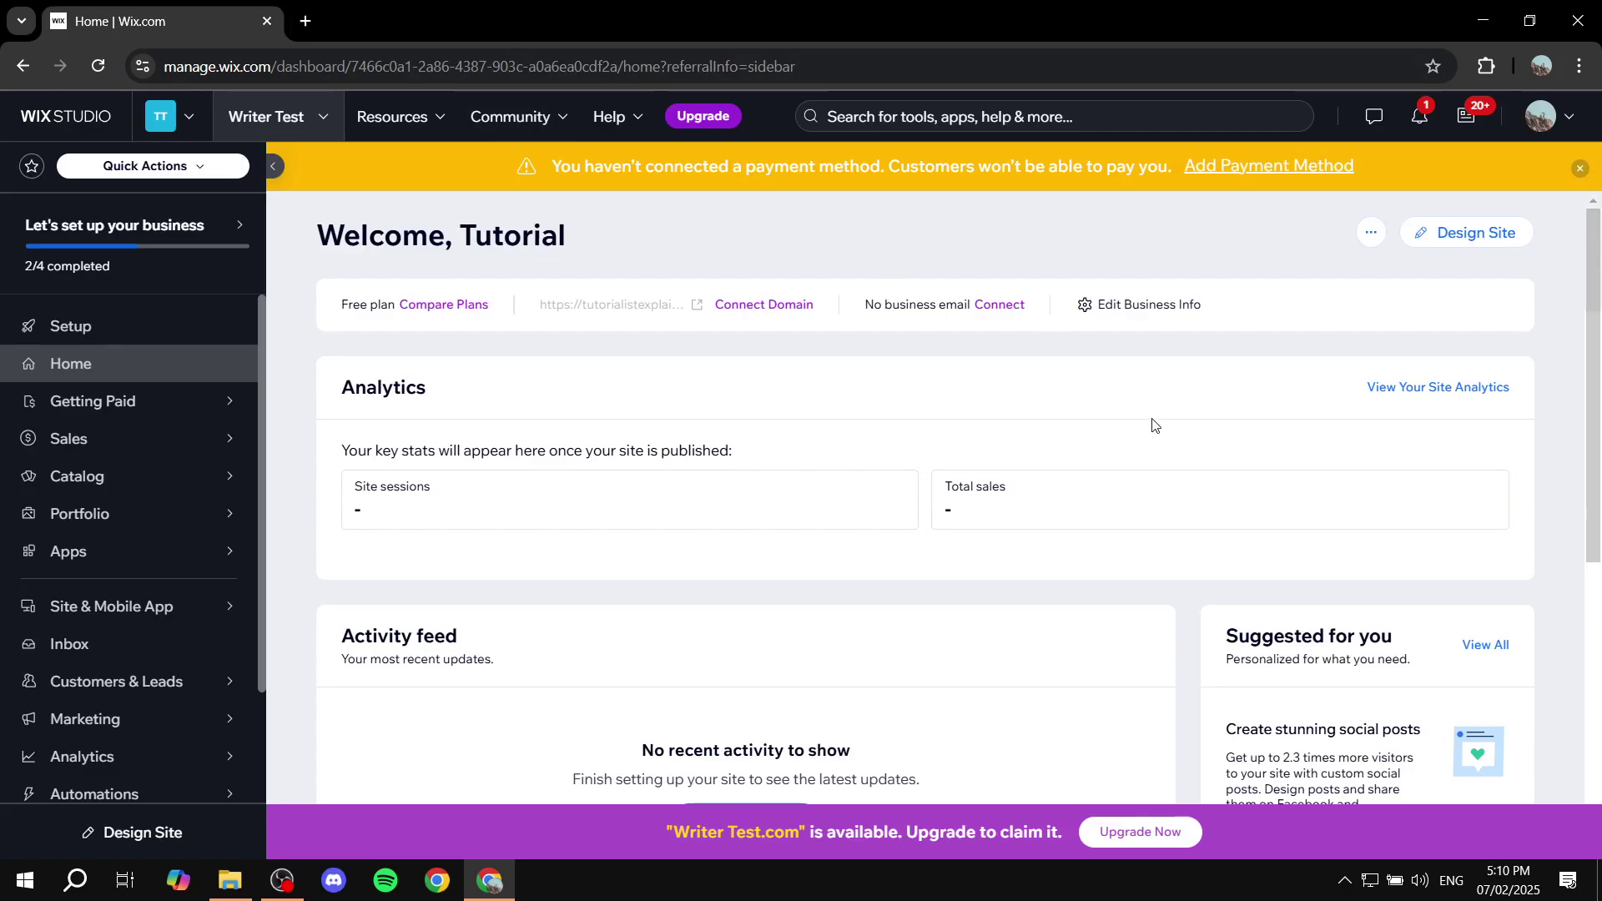